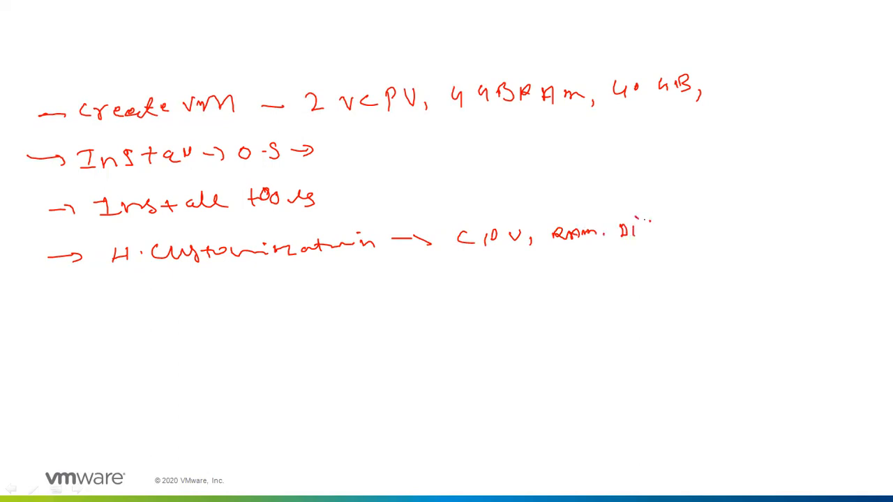
Step: Add 'DiSK' to the handwritten list and draw a new arrow below Customization
left_click(670, 235)
mouse_move(664, 222)
left_mouse_down()
mouse_move(667, 236)
mouse_move(693, 232)
left_mouse_up()
left_click_drag(39, 295, 68, 294)
mouse_move(65, 290)
left_mouse_down()
mouse_move(66, 301)
mouse_move(79, 292)
mouse_move(68, 300)
left_mouse_up()
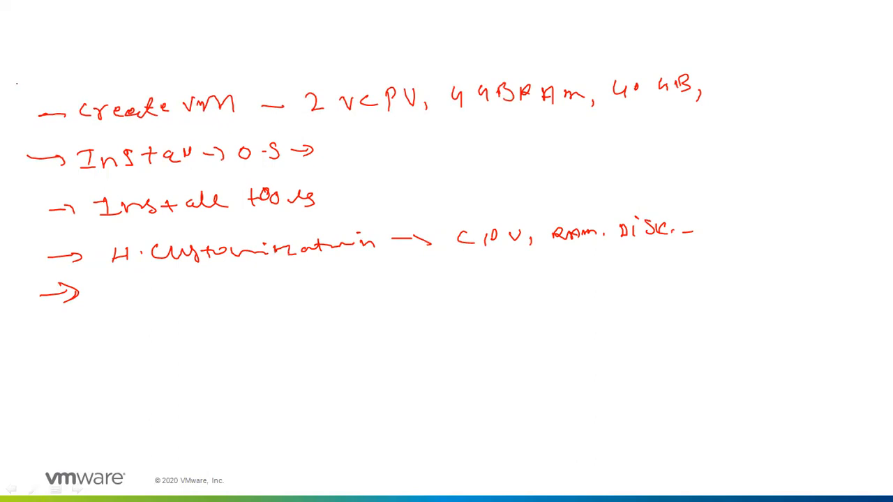
Step: Write a boxed '80%' note above Create VM, then end the slideshow discarding the ink
mouse_move(46, 64)
left_mouse_down()
mouse_move(44, 76)
mouse_move(48, 63)
mouse_move(67, 62)
left_mouse_up()
mouse_move(88, 50)
left_mouse_down()
mouse_move(87, 69)
mouse_move(93, 62)
mouse_move(32, 83)
mouse_move(69, 46)
mouse_move(105, 48)
mouse_move(94, 73)
mouse_move(88, 64)
left_mouse_up()
mouse_move(78, 51)
left_mouse_down()
mouse_move(77, 75)
mouse_move(47, 83)
left_mouse_up()
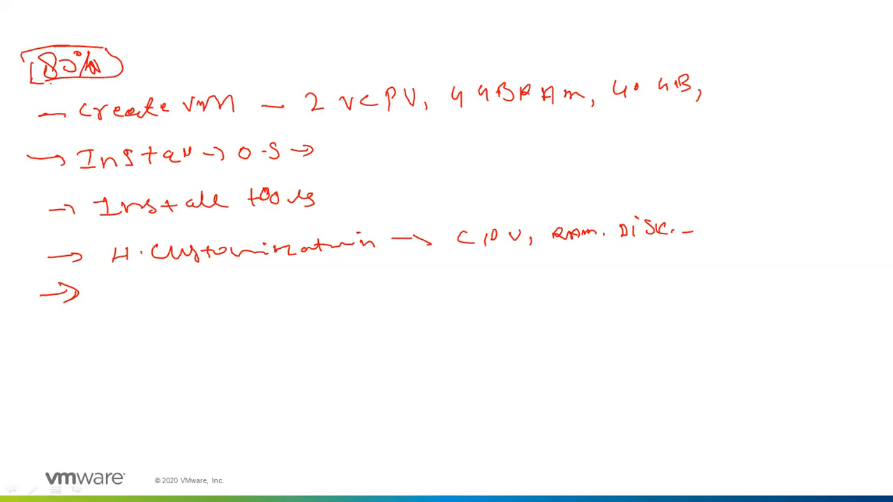
left_click_drag(32, 48, 30, 68)
key("Escape")
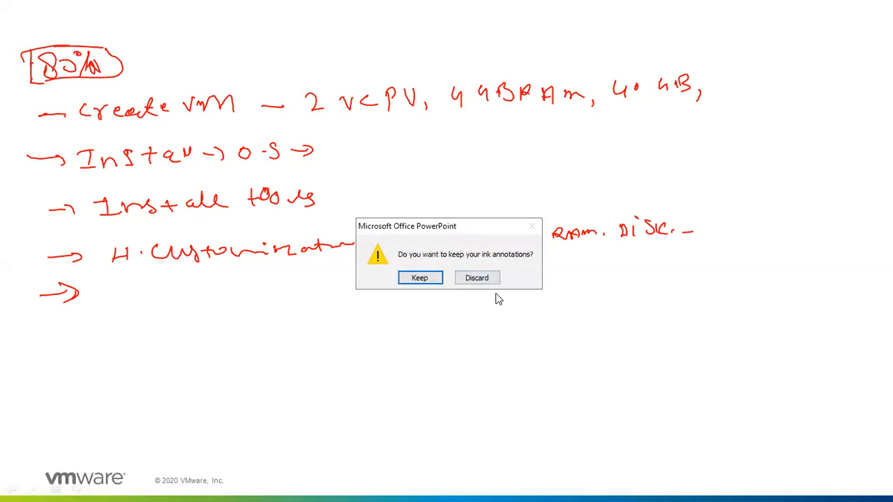
left_click(487, 282)
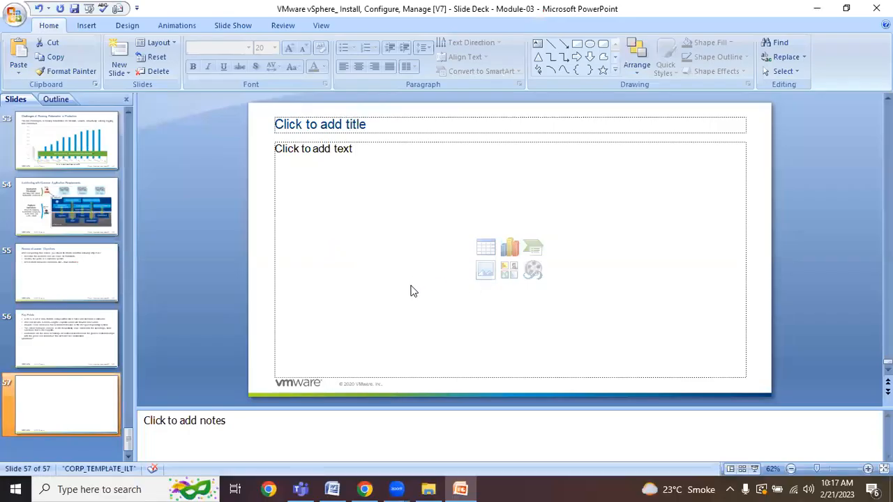
Step: Log back in to the ESXi host as root with the password in a maximized Chrome window
left_click(366, 488)
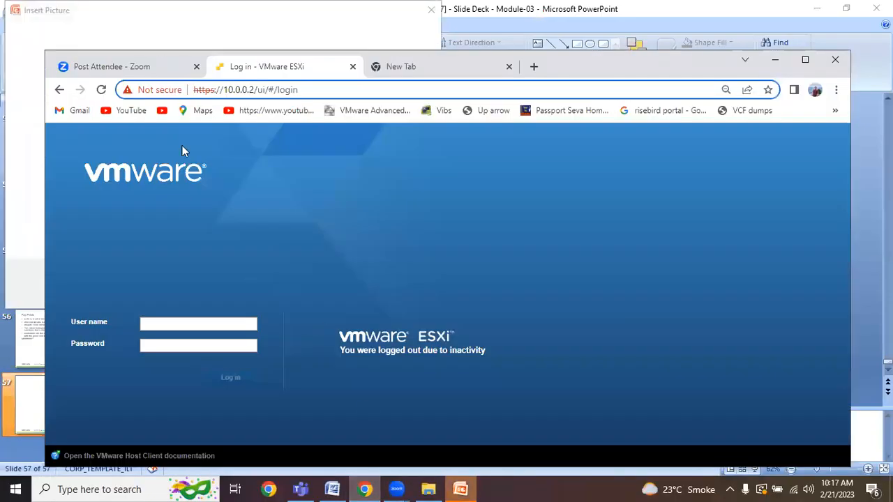
left_click(805, 59)
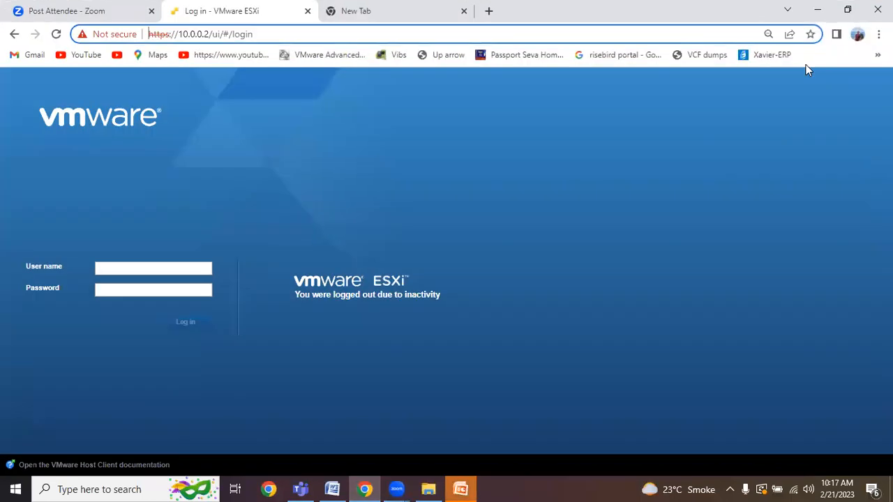
left_click(108, 269)
left_click(152, 299)
left_click(128, 294)
type("******")
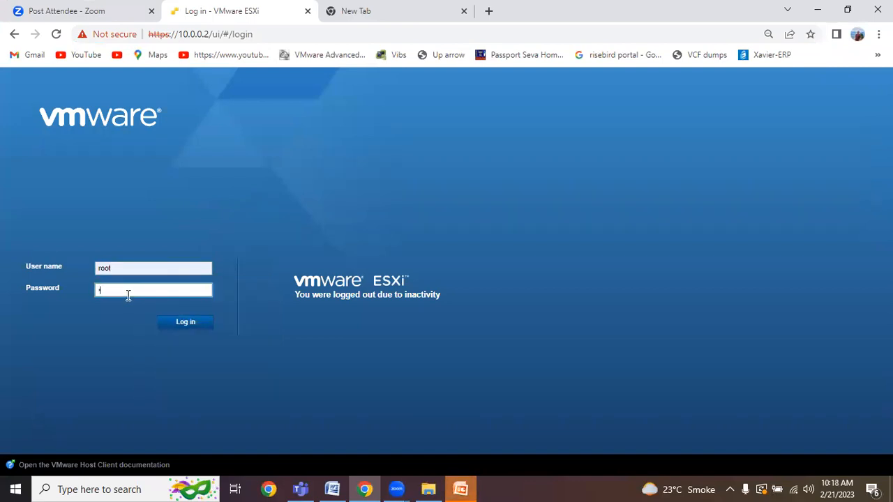
type("**")
left_click(176, 324)
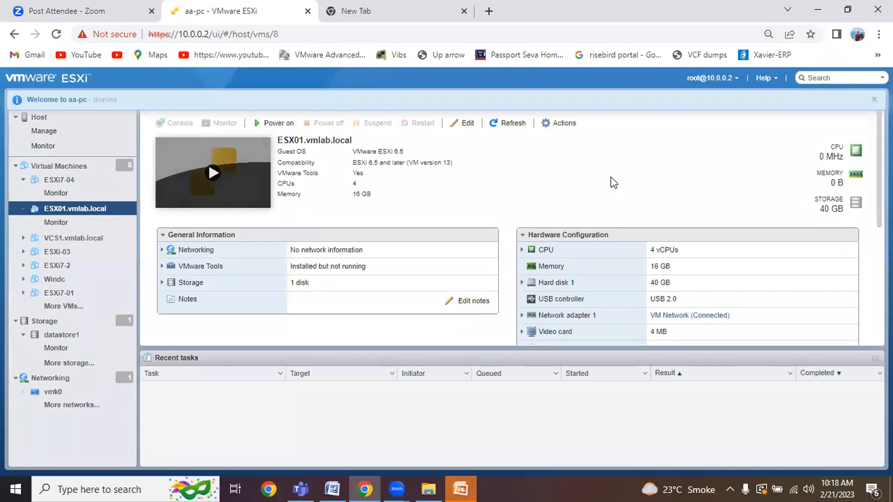
Step: Collapse the ESXi7-04 and ESX01.vmlab.local Navigator entries and show the Virtual Machines list
left_click(22, 180)
left_click(23, 193)
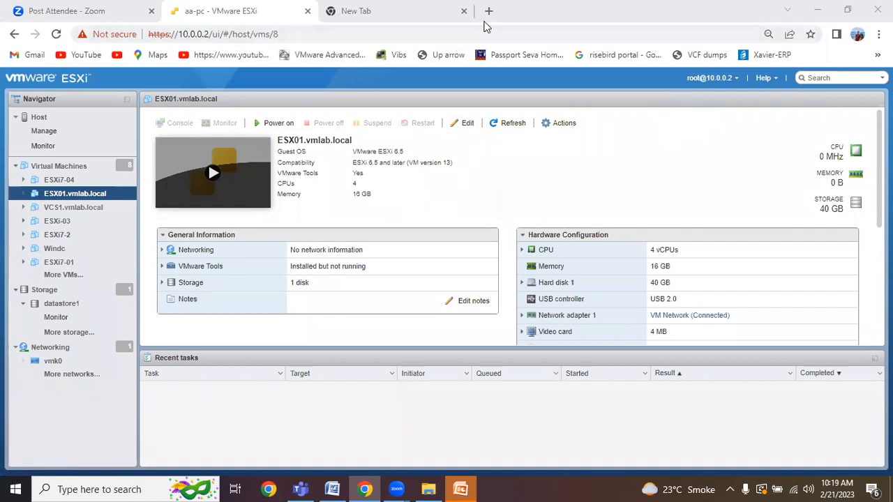
scroll(505, 230, "down", 3)
scroll(506, 230, "up", 3)
scroll(506, 229, "down", 3)
scroll(504, 227, "up", 3)
left_click(54, 167)
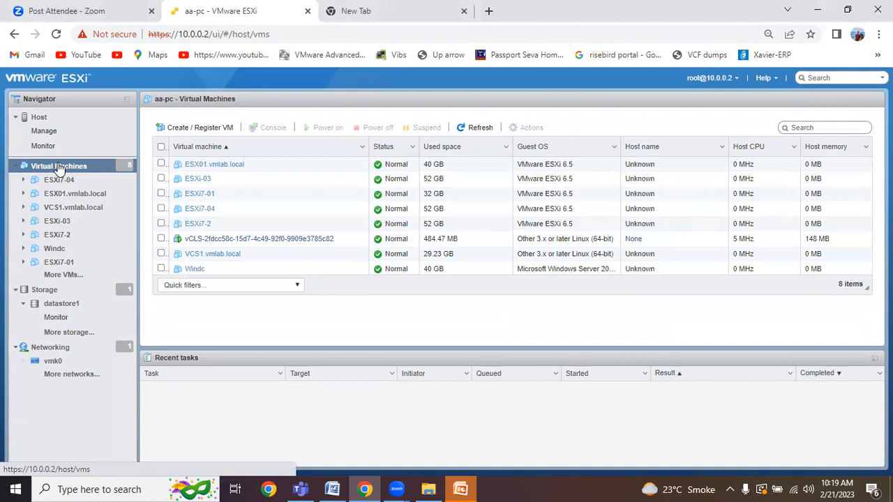
Step: Start the Create/Register VM wizard with 'Create a new virtual machine' as the creation type
right_click(60, 170)
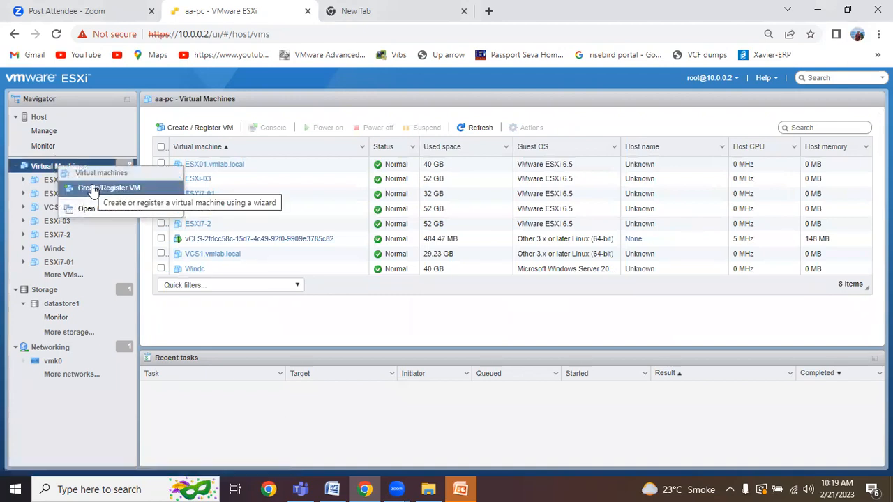
left_click(92, 188)
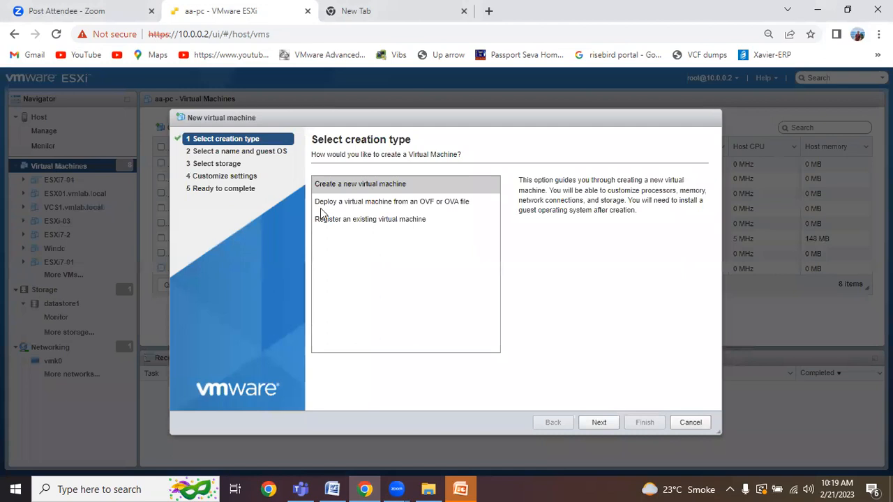
left_click(341, 184)
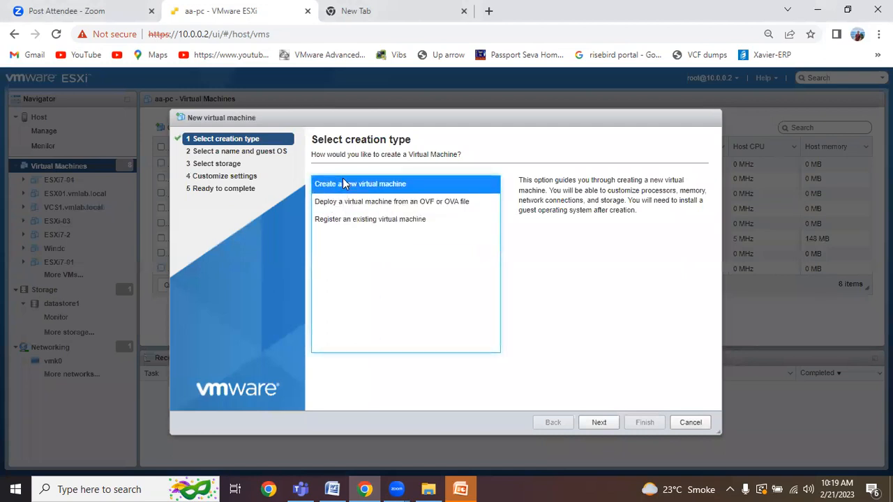
left_click(600, 422)
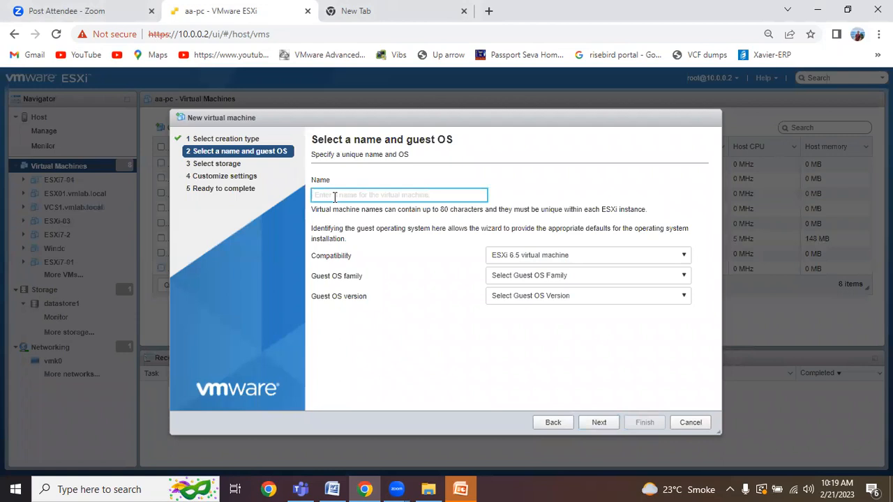
Step: Name the VM 'TestVM1' and keep ESXi 6.5 virtual machine compatibility
type("Test")
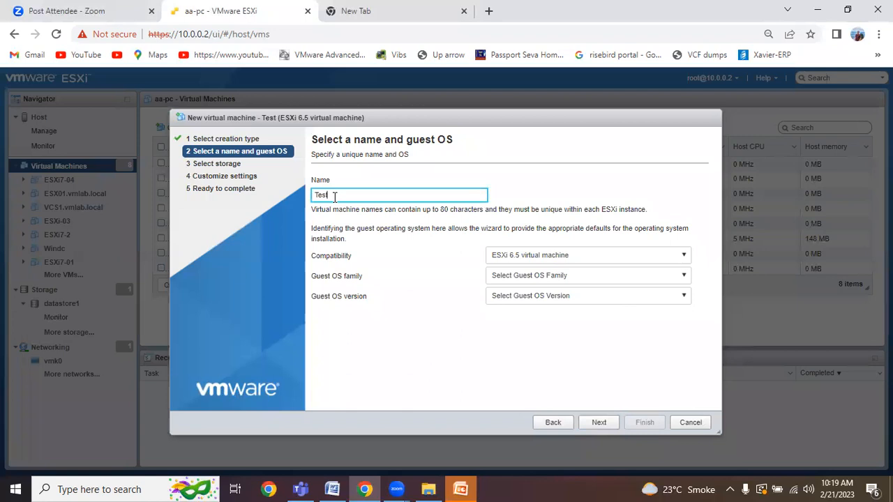
type("VM1")
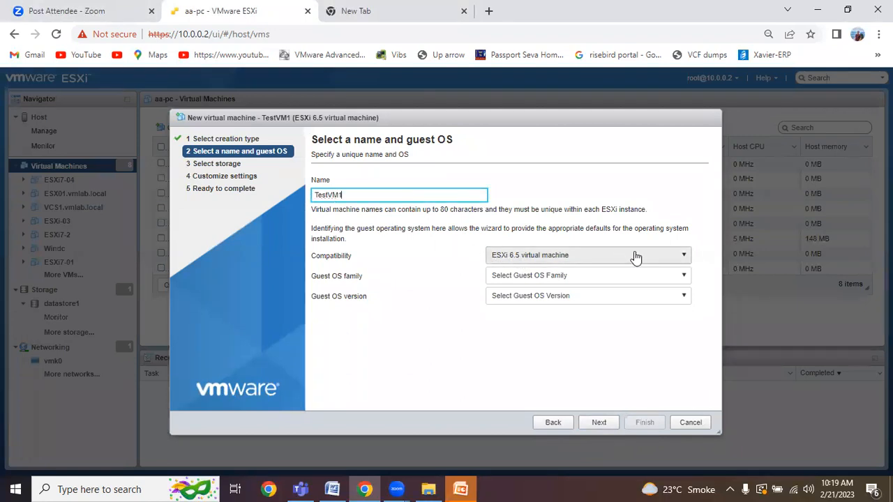
left_click(676, 256)
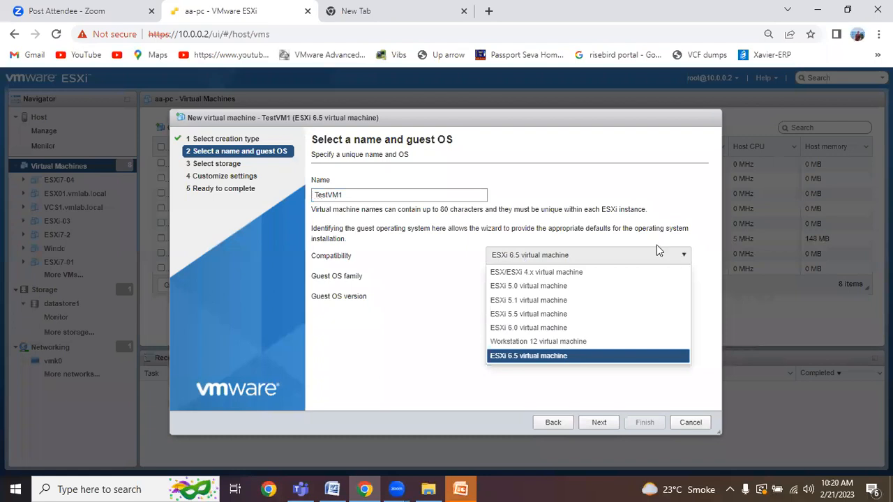
left_click(542, 357)
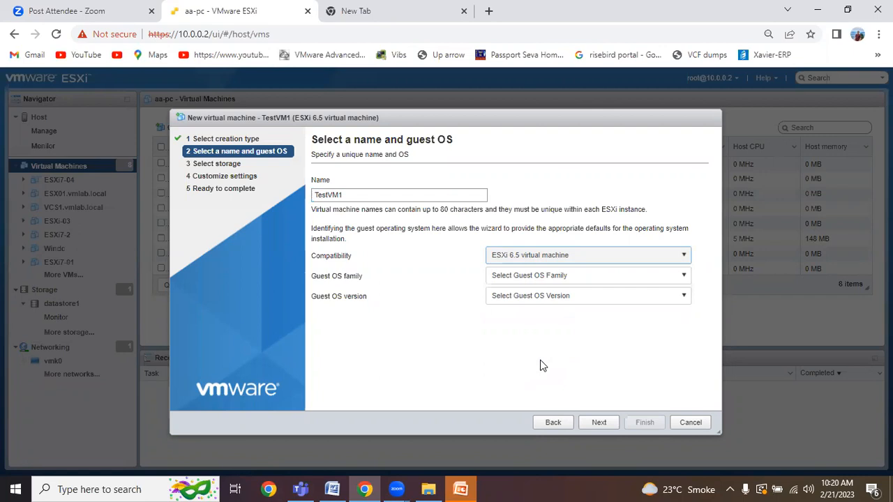
Step: Set the guest OS to Windows, version Microsoft Windows Server 2016 (64-bit)
left_click(677, 282)
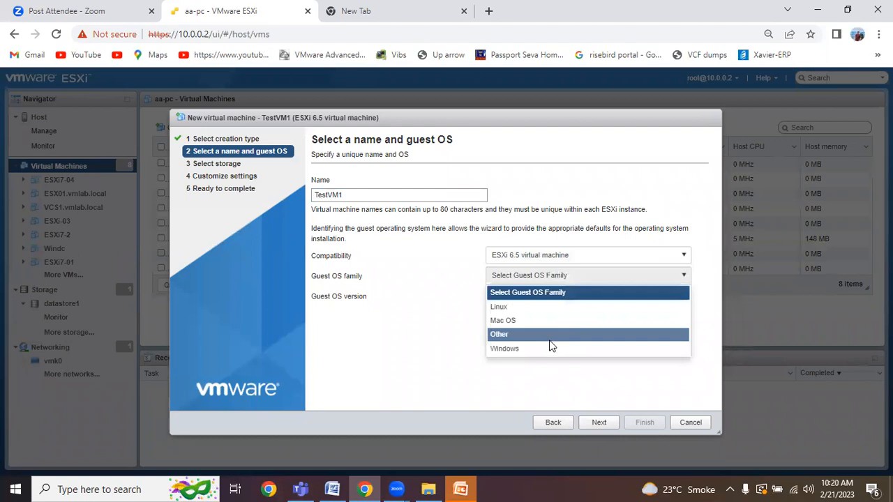
left_click(548, 349)
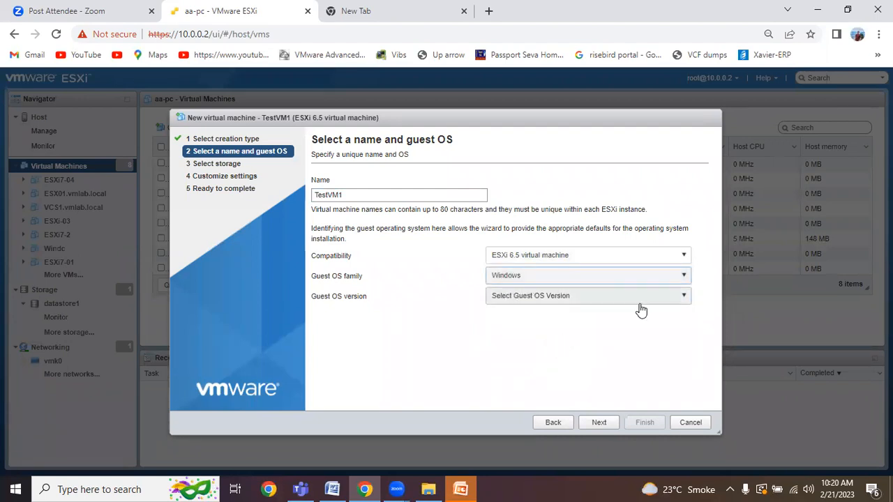
left_click(665, 299)
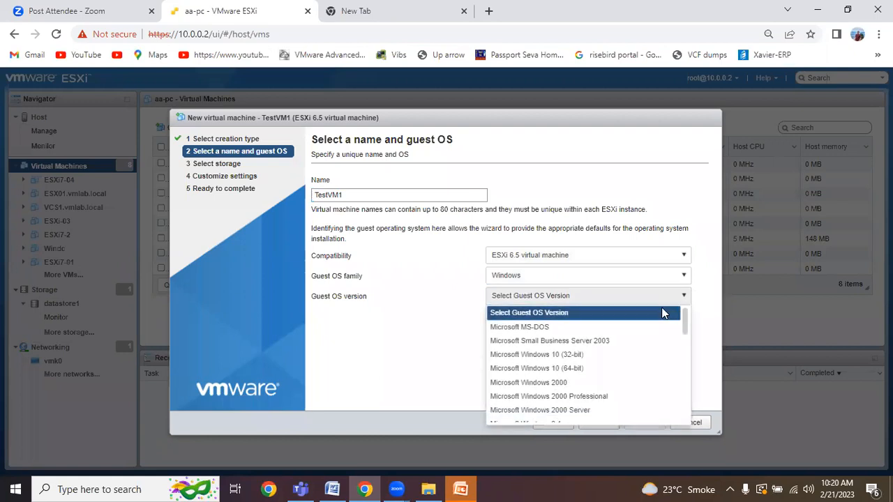
scroll(622, 357, "down", 3)
scroll(616, 367, "down", 2)
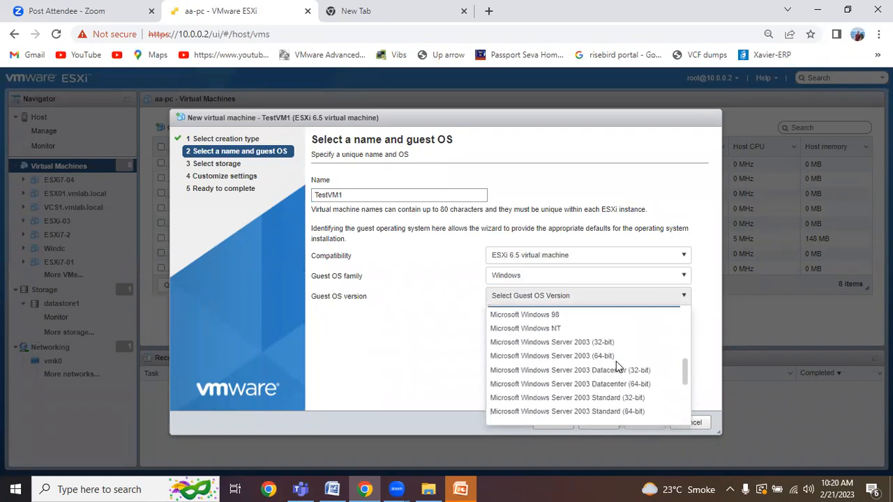
scroll(616, 367, "down", 5)
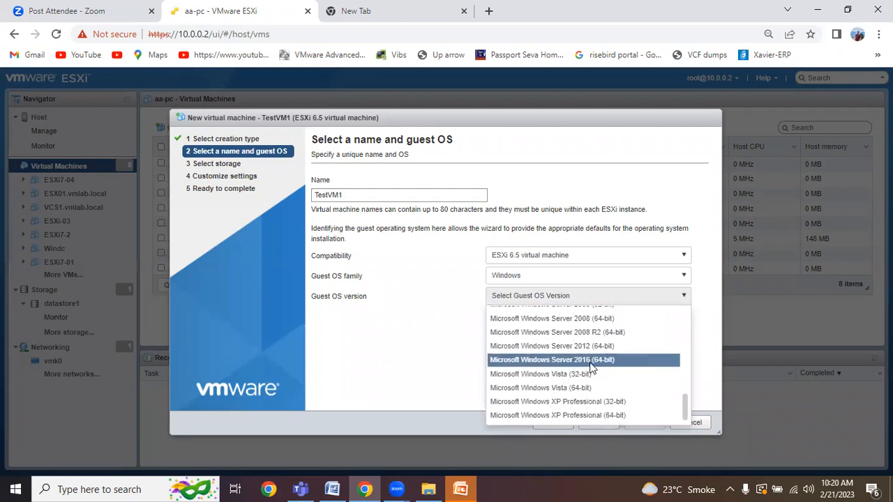
left_click(591, 360)
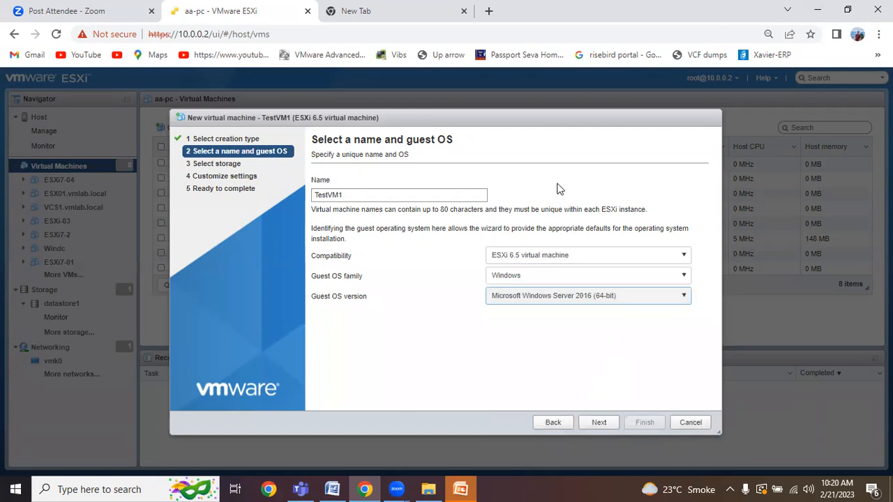
Step: Accept datastore1 as the VM's storage and advance to Customize settings
left_click(596, 422)
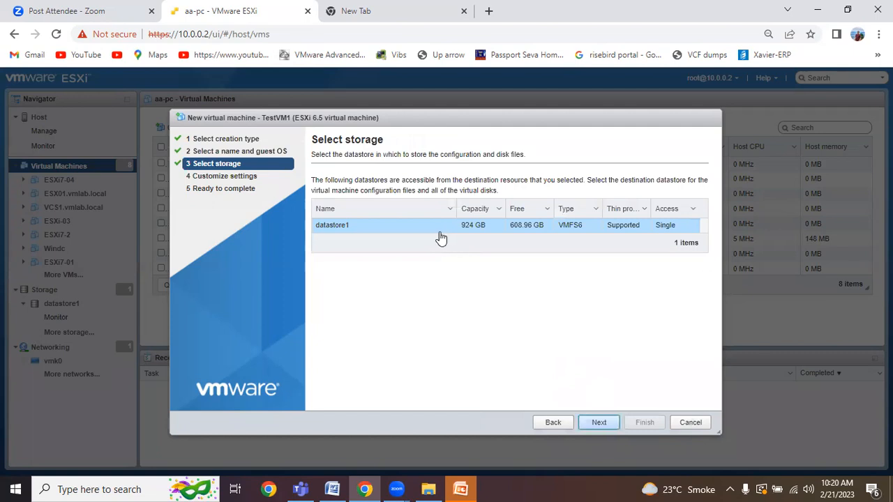
left_click(597, 423)
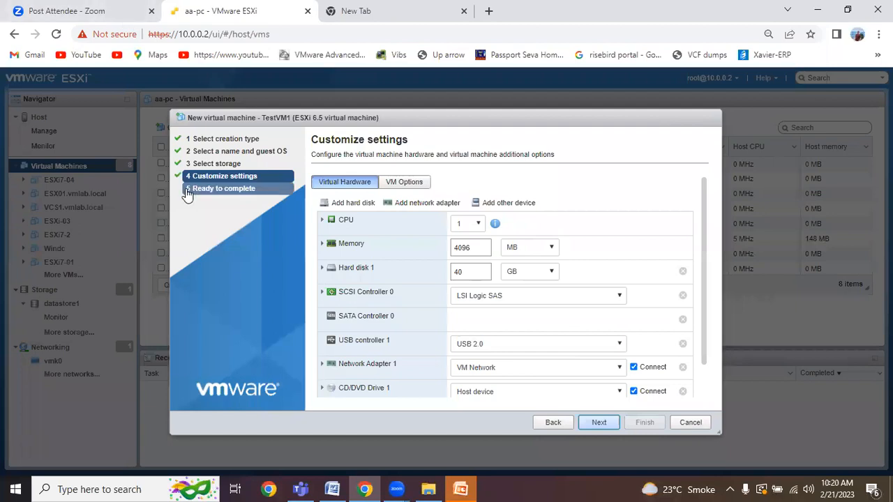
Step: Give TestVM1 2 CPUs and 8 GB of memory
left_click(477, 224)
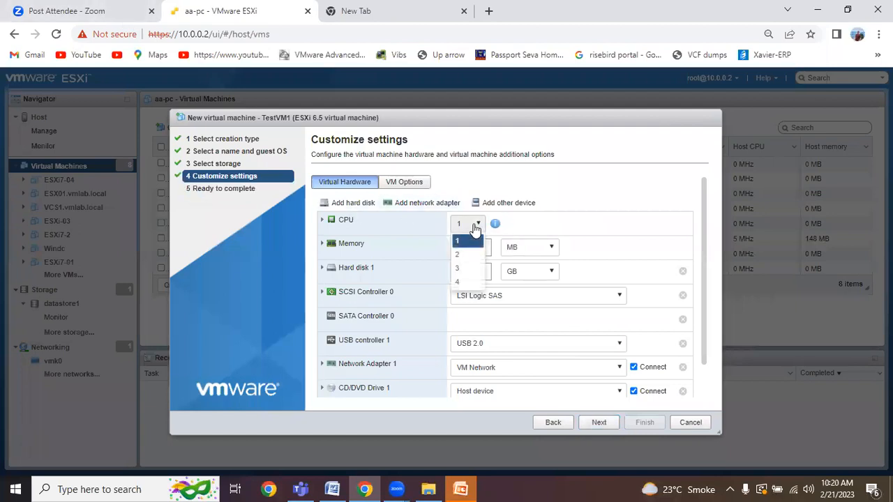
left_click(460, 254)
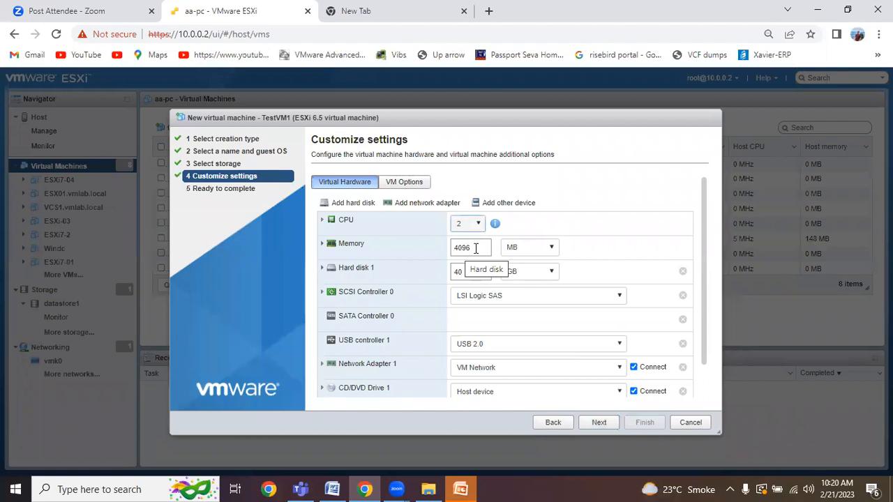
left_click(543, 249)
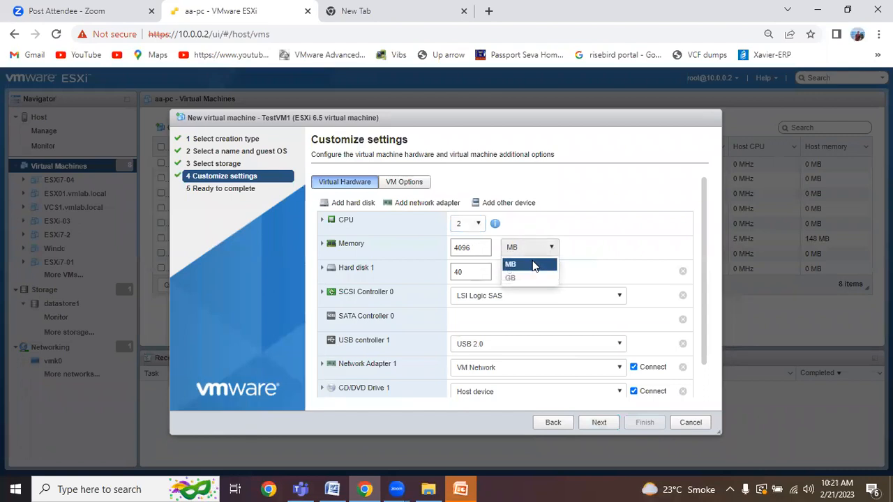
left_click(522, 277)
left_click_drag(472, 249, 452, 248)
key("BackSpace")
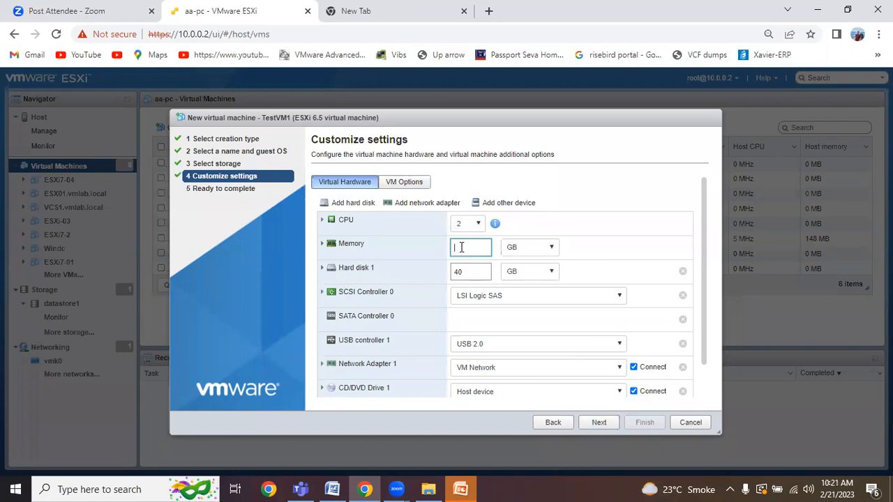
type("8")
Step: Make the 40 GB Hard disk 1 thin provisioned and collapse its details
left_click(467, 272)
left_click(323, 269)
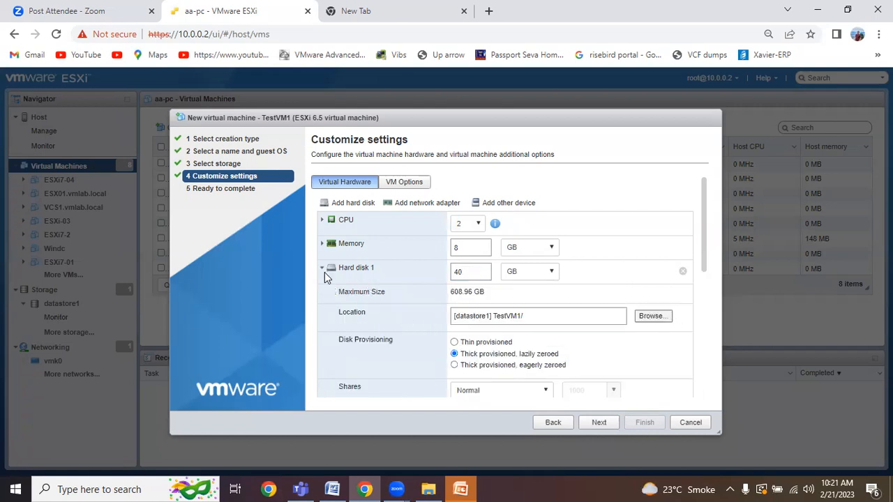
left_click(453, 342)
scroll(585, 345, "down", 1)
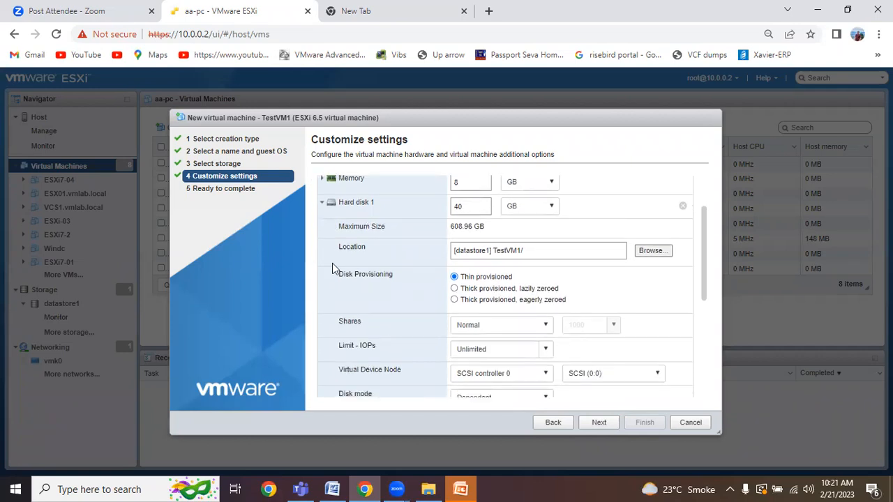
left_click(323, 204)
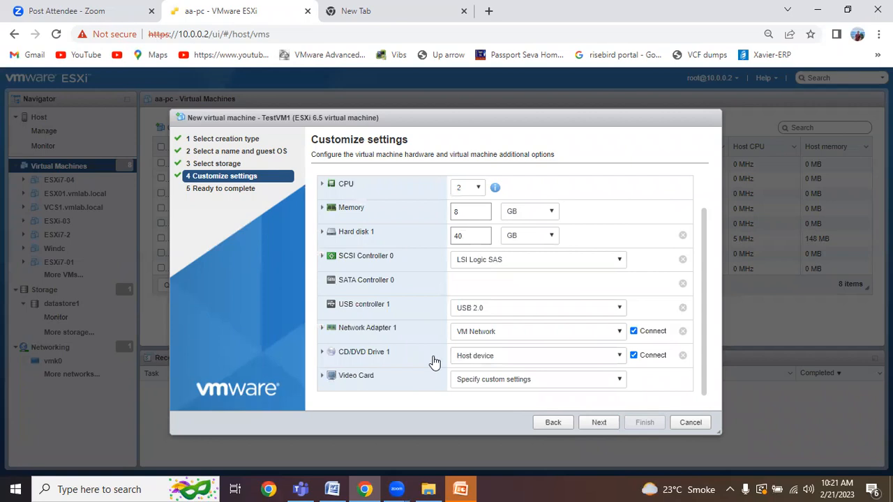
Step: Set CD/DVD Drive 1's source to Datastore ISO file, bringing up the datastore browser
left_click(323, 353)
scroll(393, 361, "down", 1)
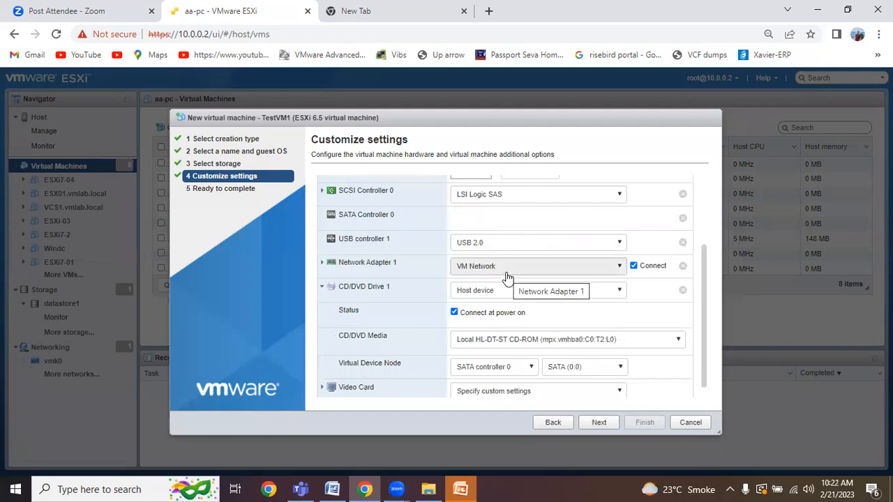
left_click(619, 293)
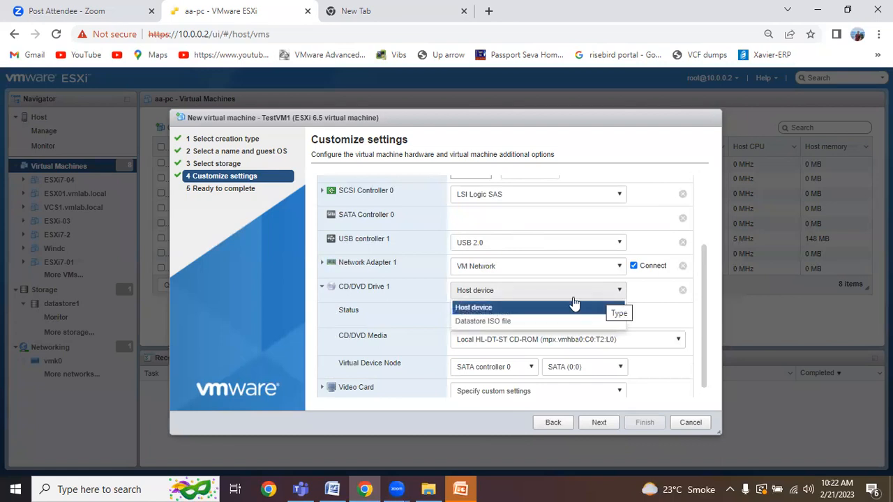
left_click(492, 323)
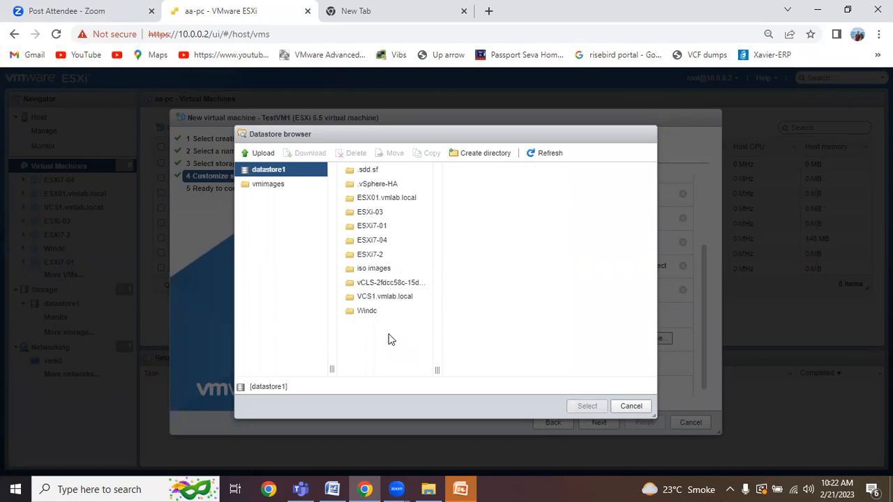
Step: Attach the Windows_Server_2016 ISO from datastore1's 'iso images' folder and advance to Ready to complete
left_click(377, 272)
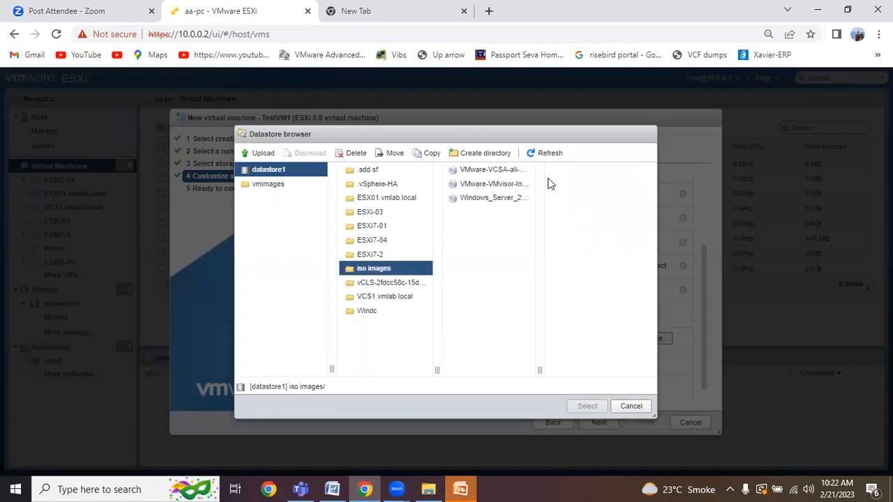
left_click(512, 197)
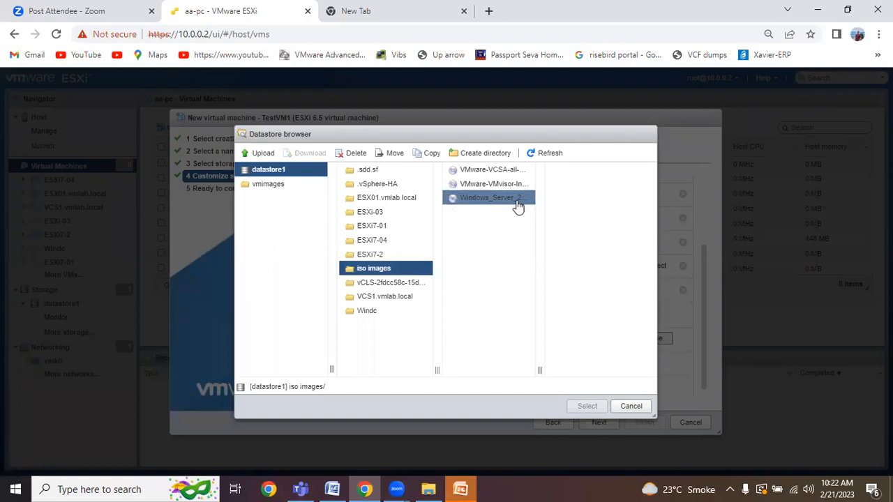
left_click(516, 208)
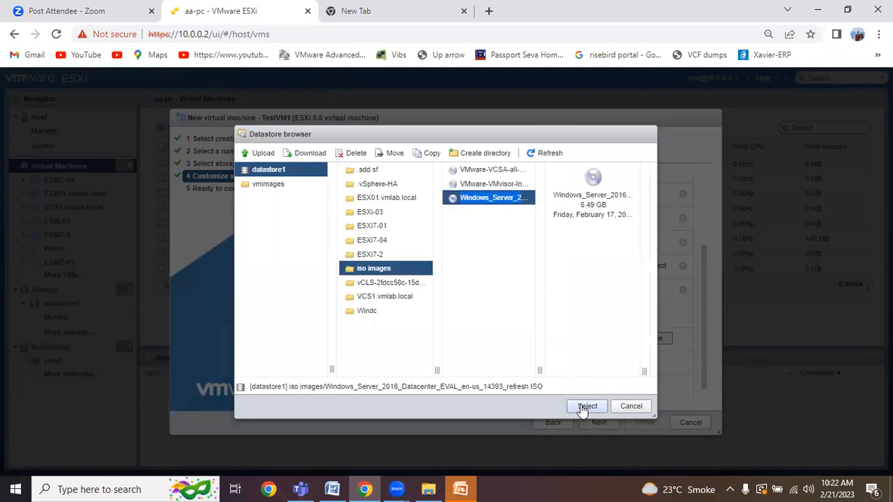
left_click(585, 407)
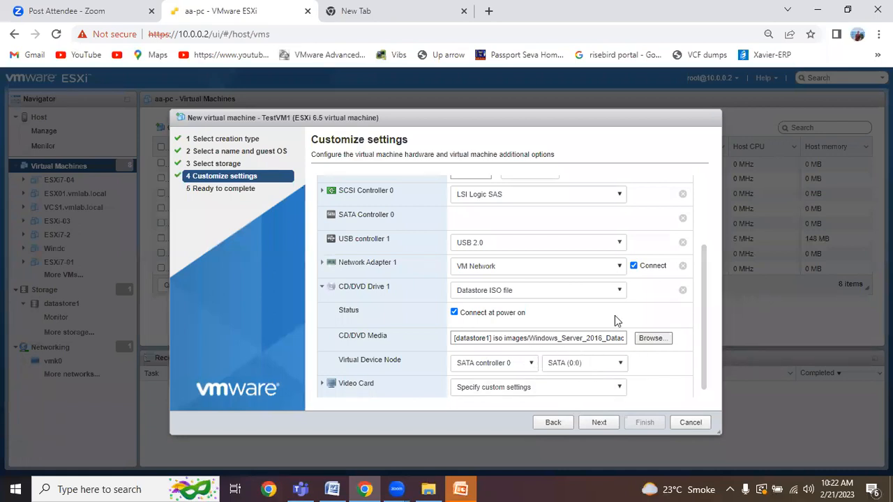
scroll(614, 316, "down", 1)
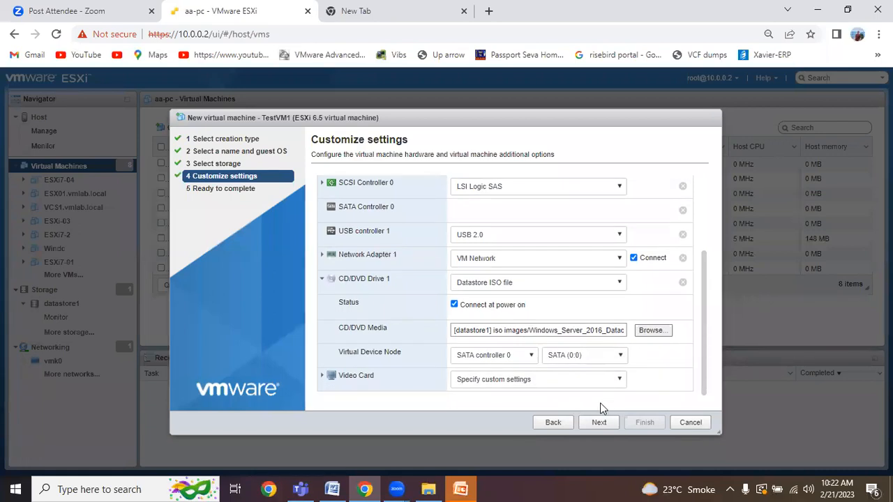
left_click(323, 281)
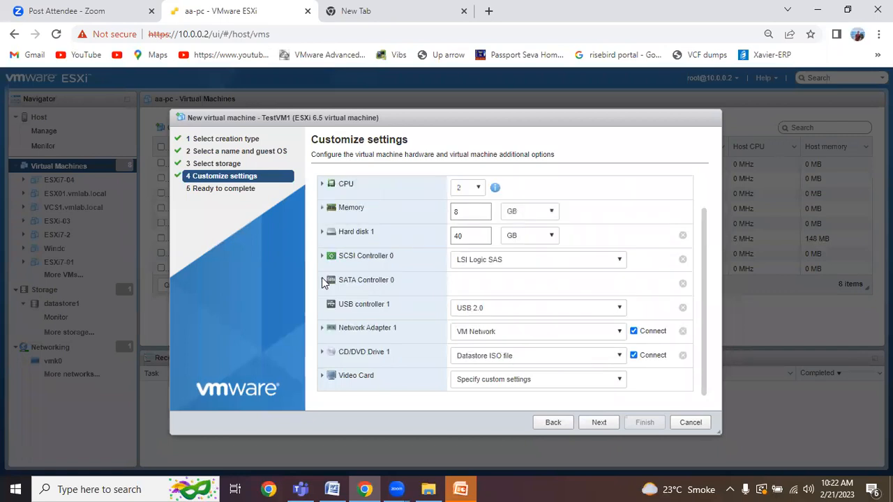
left_click(601, 421)
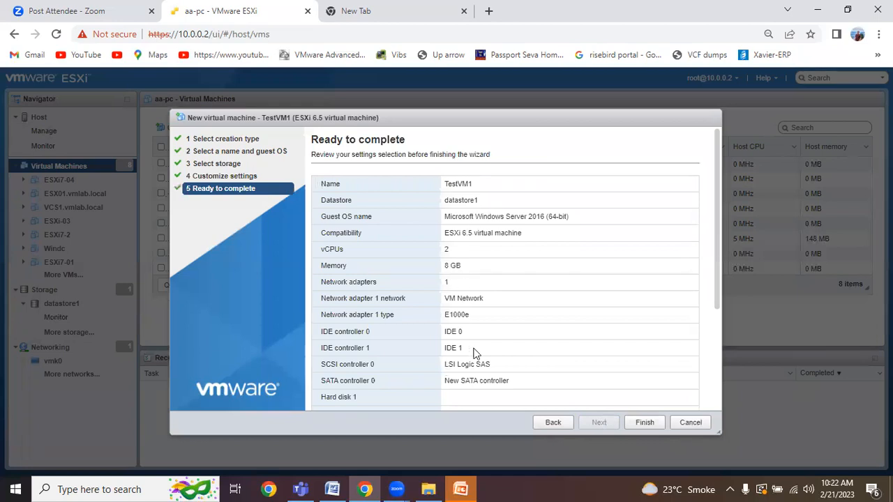
scroll(475, 354, "down", 1)
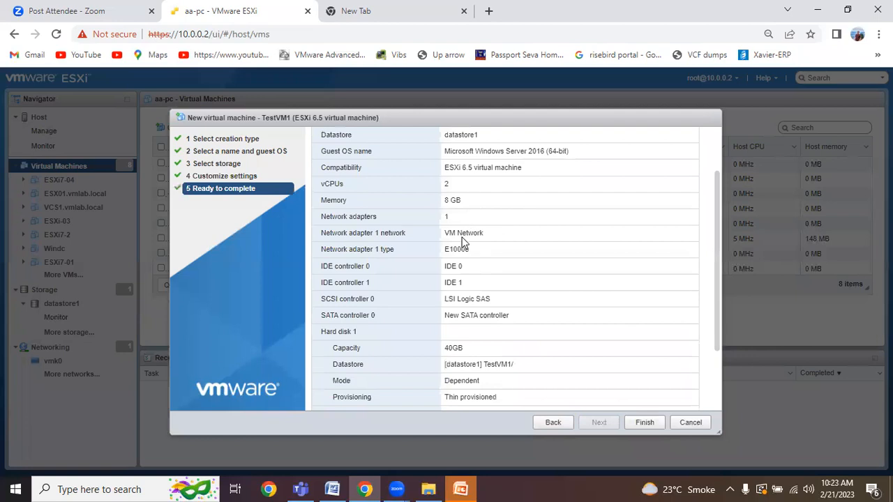
scroll(463, 266, "up", 1)
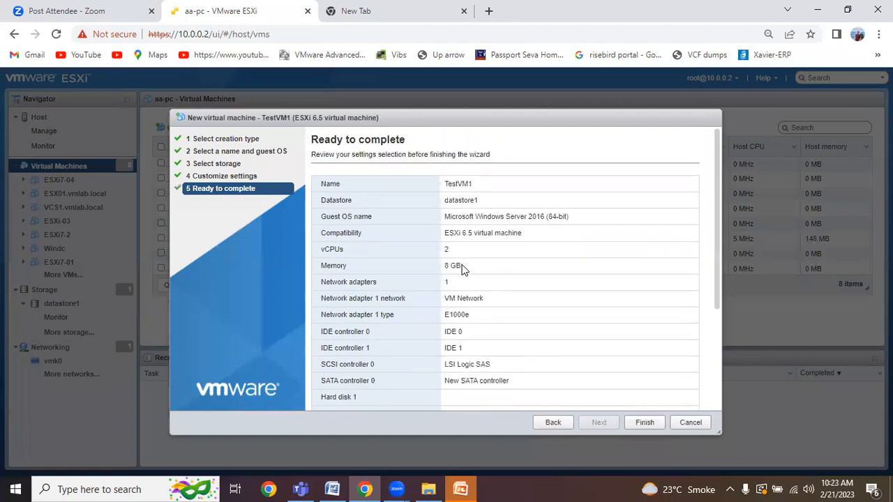
scroll(461, 268, "down", 1)
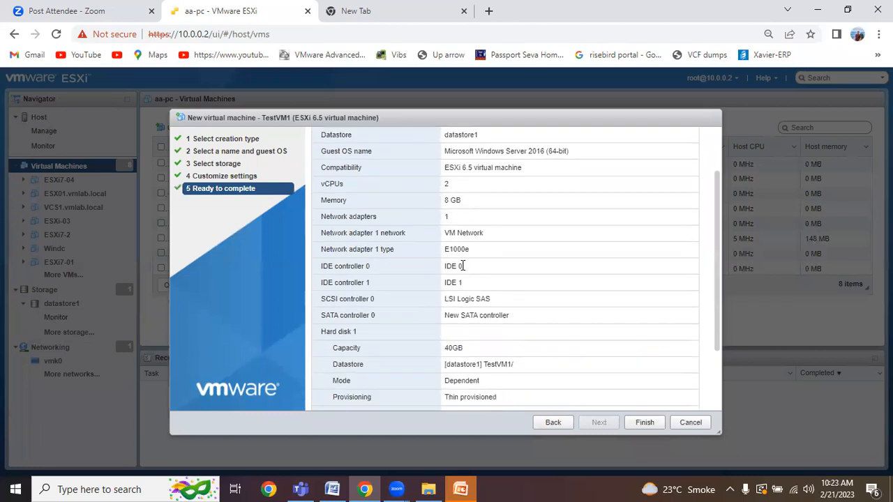
Step: Back on Customize settings, change Network Adapter 1's type from E1000e to VMXNET 3
left_click(556, 426)
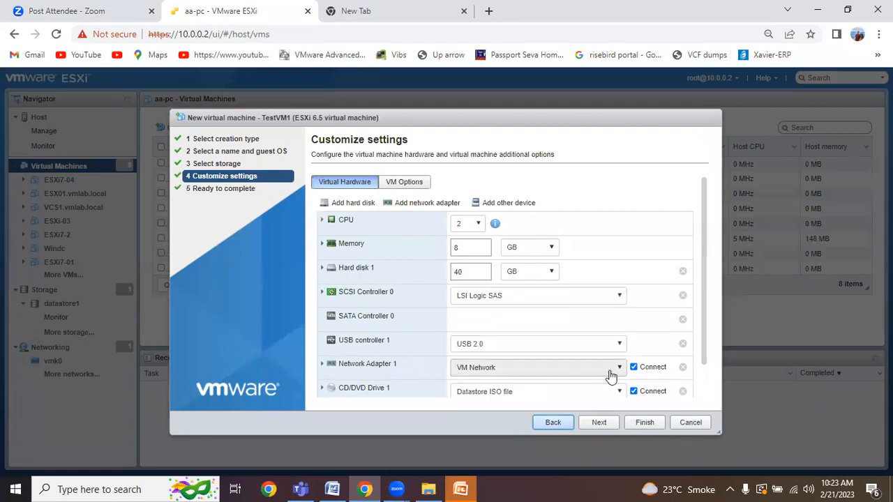
left_click(617, 374)
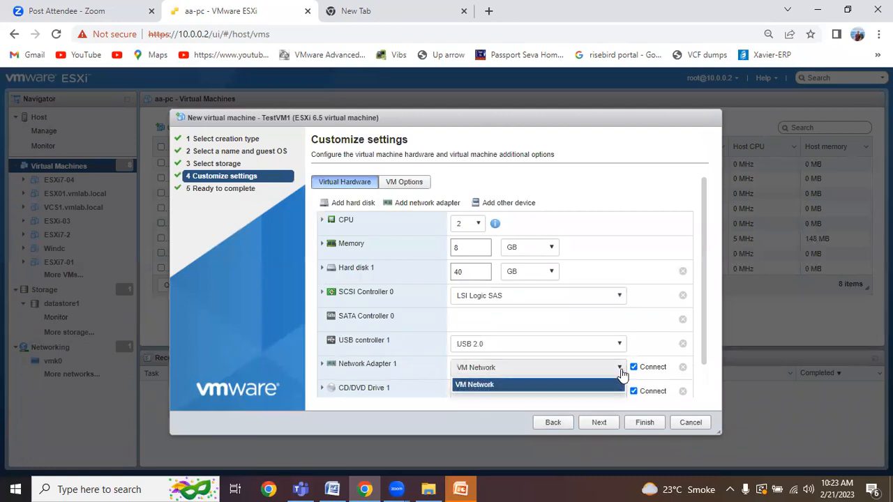
left_click(619, 344)
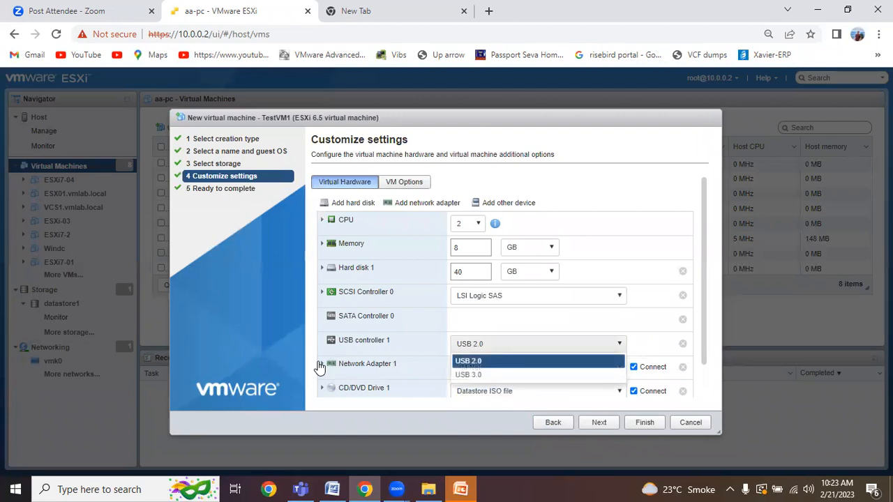
left_click(320, 366)
scroll(401, 359, "down", 2)
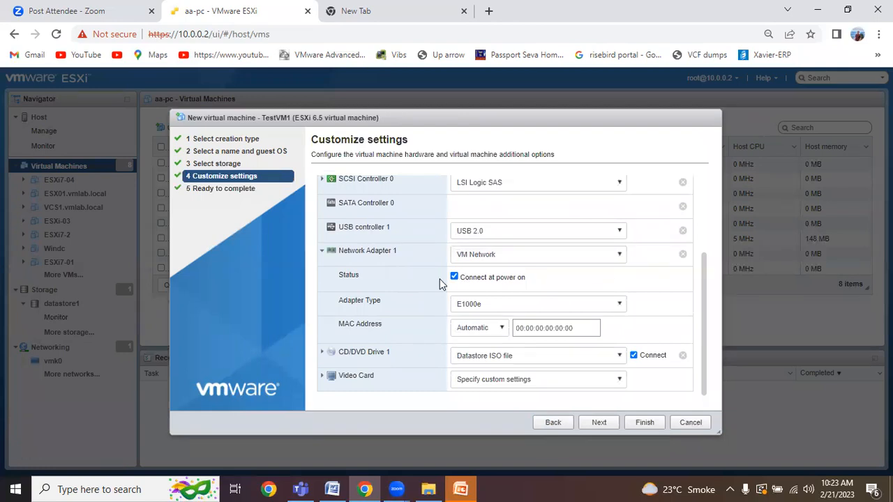
left_click(616, 305)
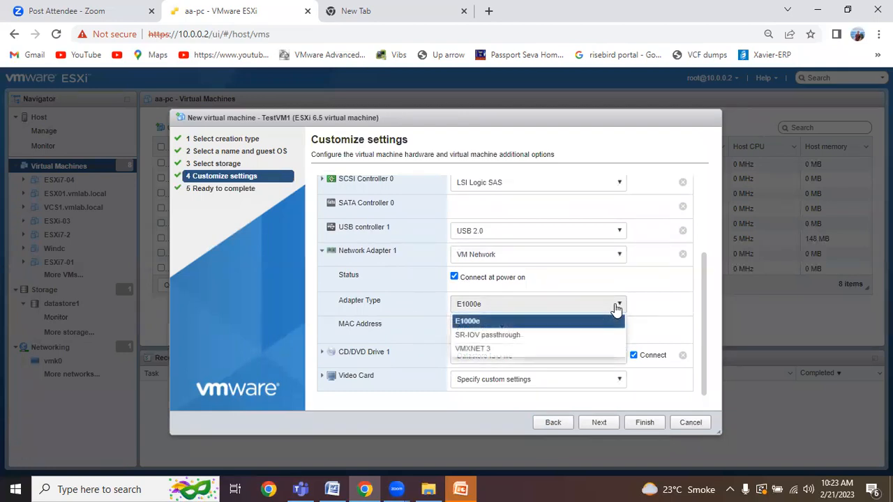
left_click(471, 348)
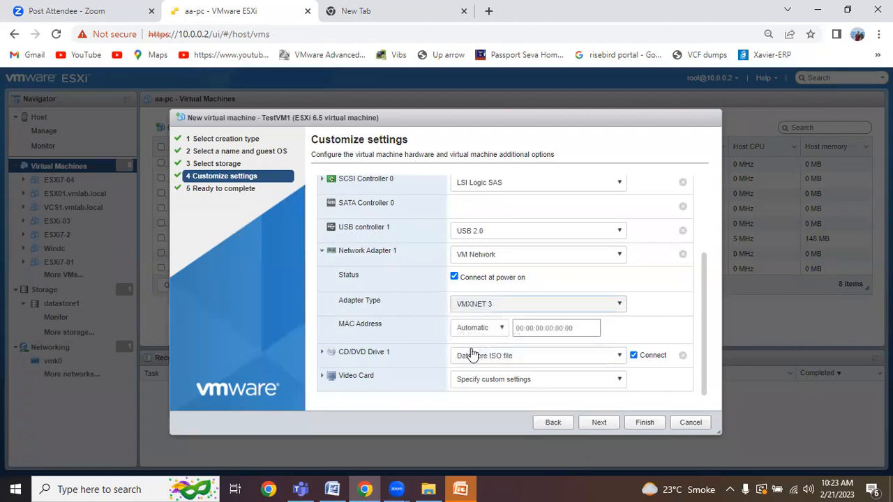
Step: Finish the Create VM wizard from its summary and refresh the list to show TestVM1
left_click(598, 423)
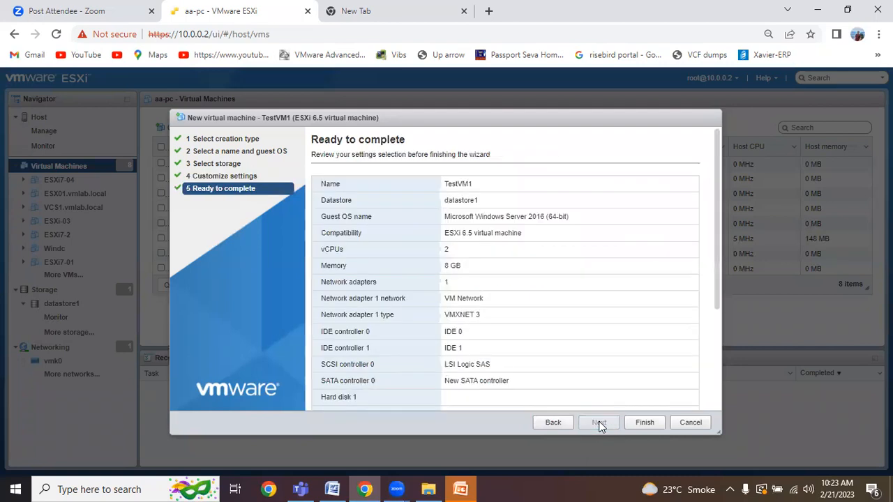
scroll(482, 279, "down", 3)
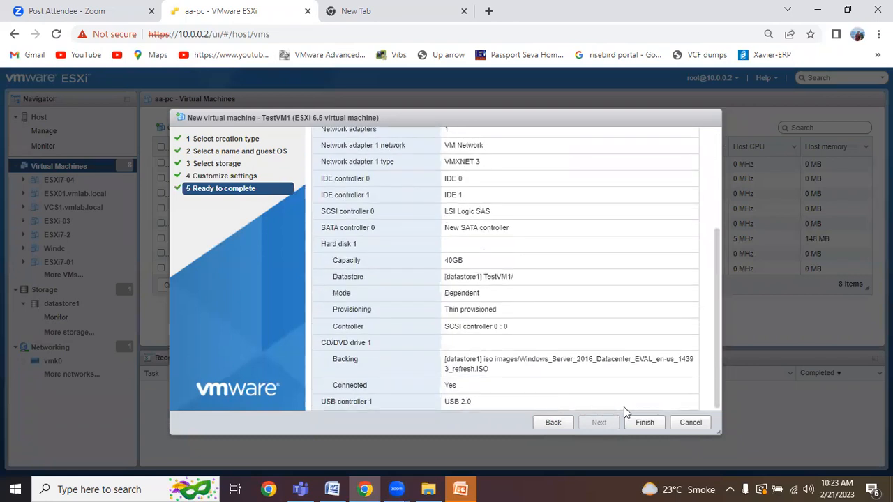
left_click(642, 423)
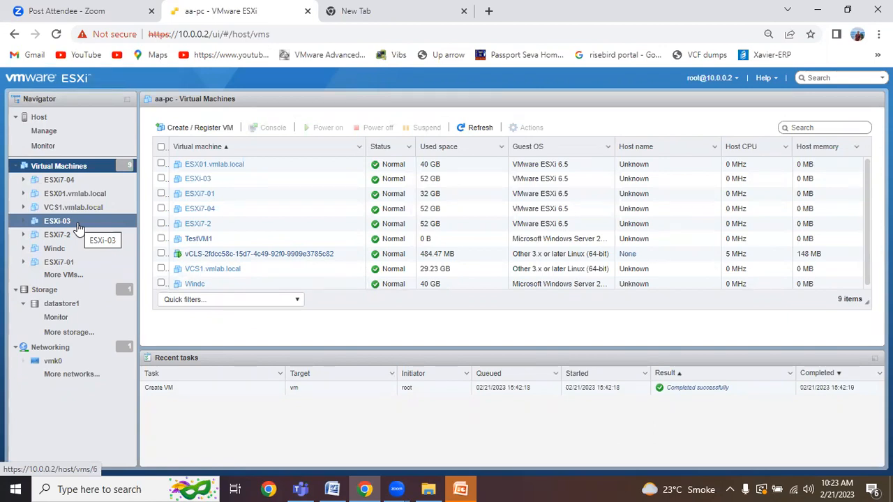
left_click(477, 129)
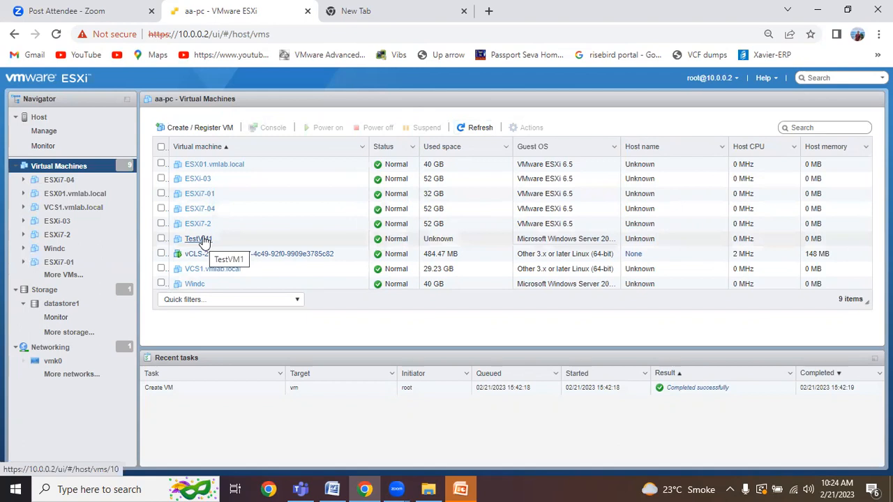
Step: Select TestVM1, open its details page and power the virtual machine on
left_click(161, 239)
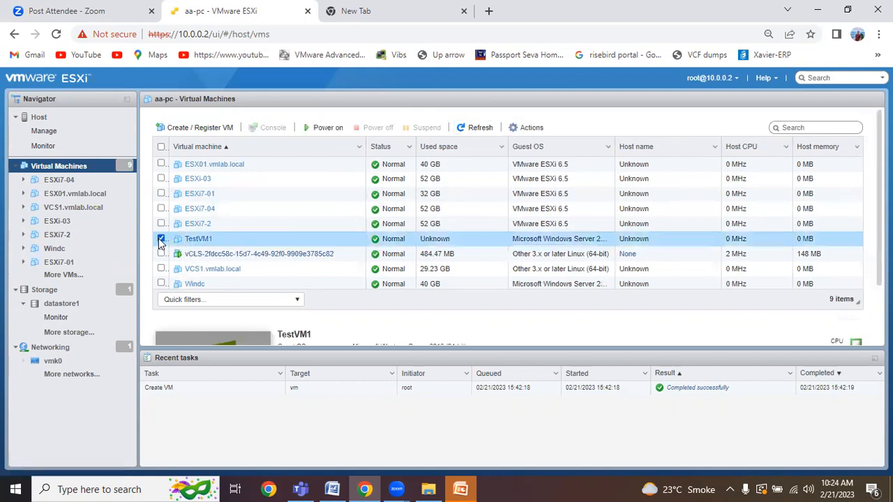
left_click(208, 242)
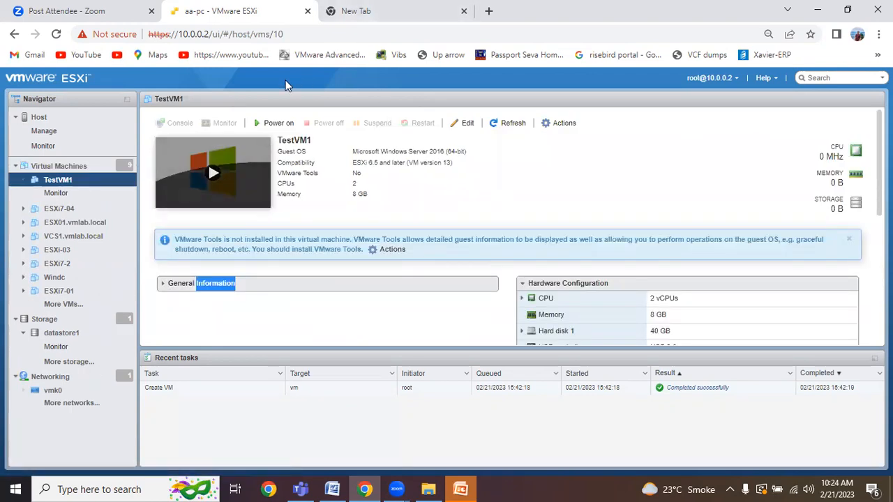
left_click(279, 124)
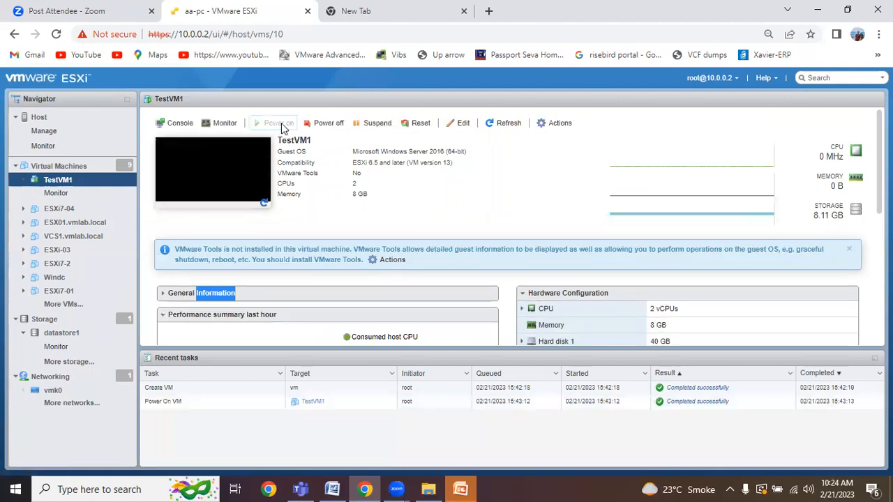
Step: Open TestVM1's browser console and start Windows Setup with default language and keyboard settings
left_click(186, 126)
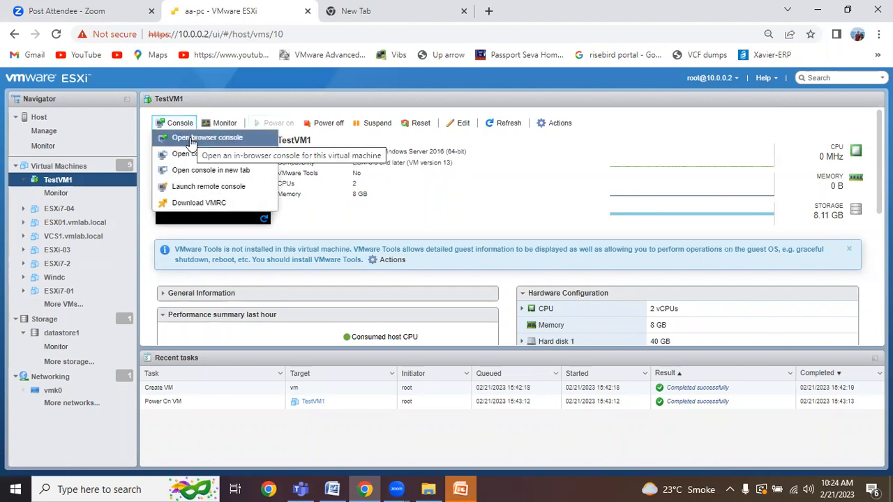
left_click(191, 142)
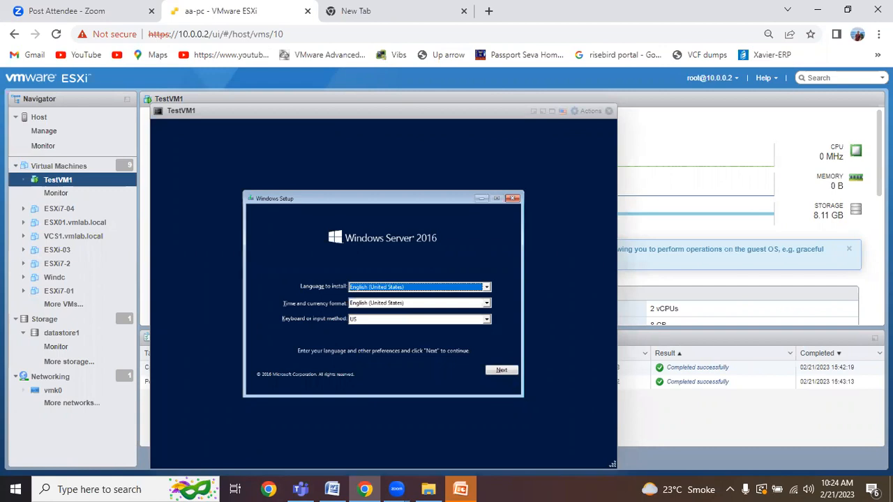
left_click(502, 372)
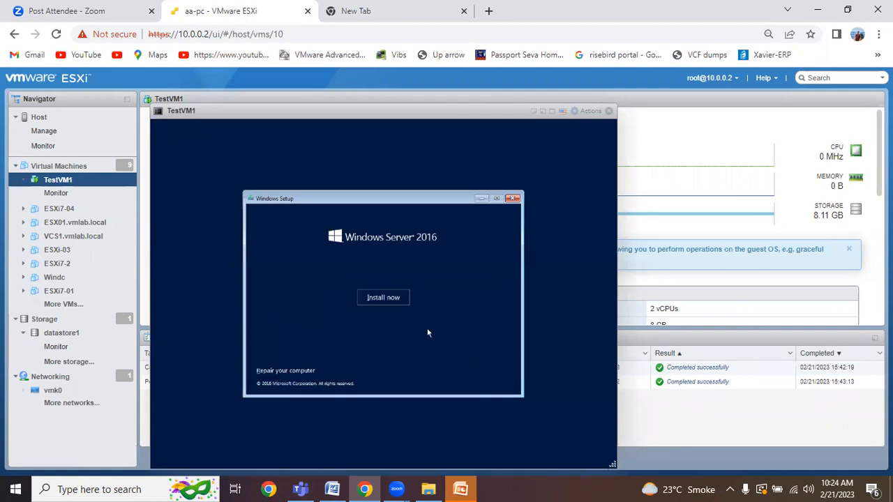
left_click(383, 298)
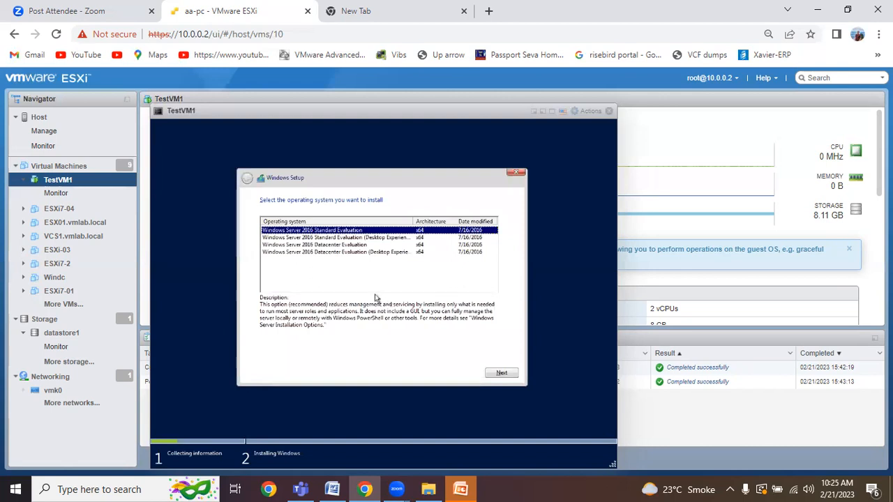
Step: Choose Standard Evaluation (Desktop Experience), accept the license, and custom-install onto Drive 0
left_click(341, 238)
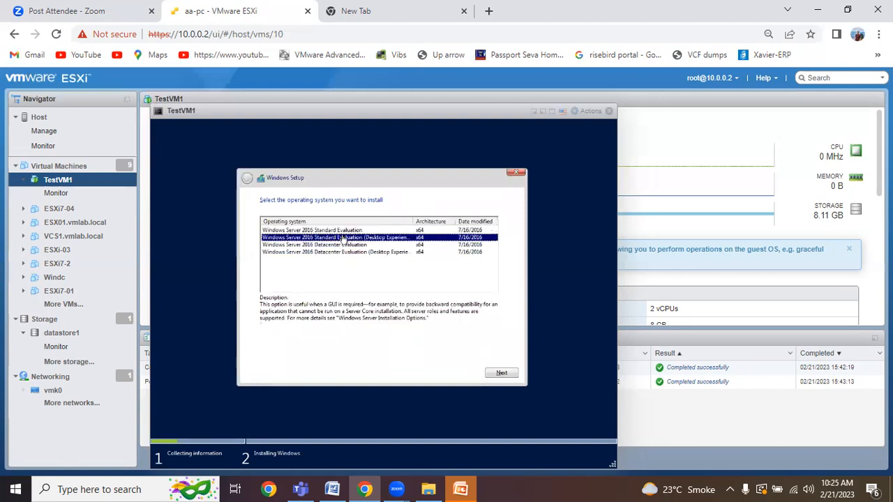
left_click(508, 374)
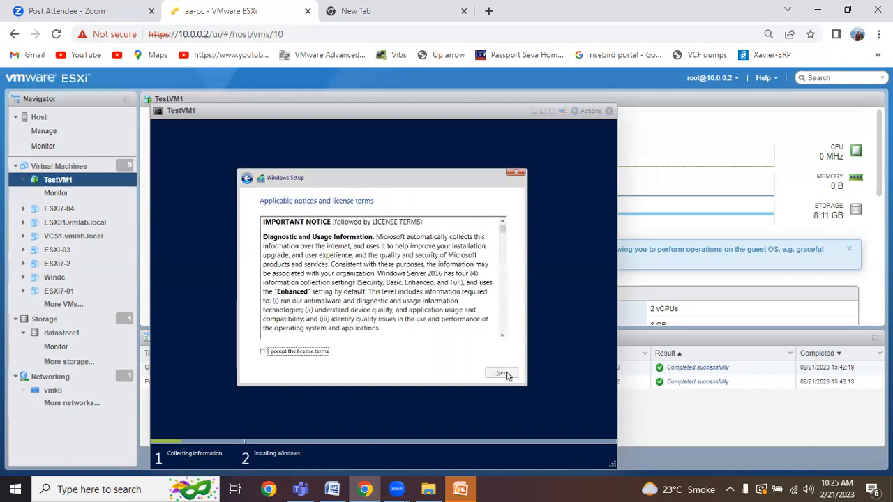
left_click(263, 353)
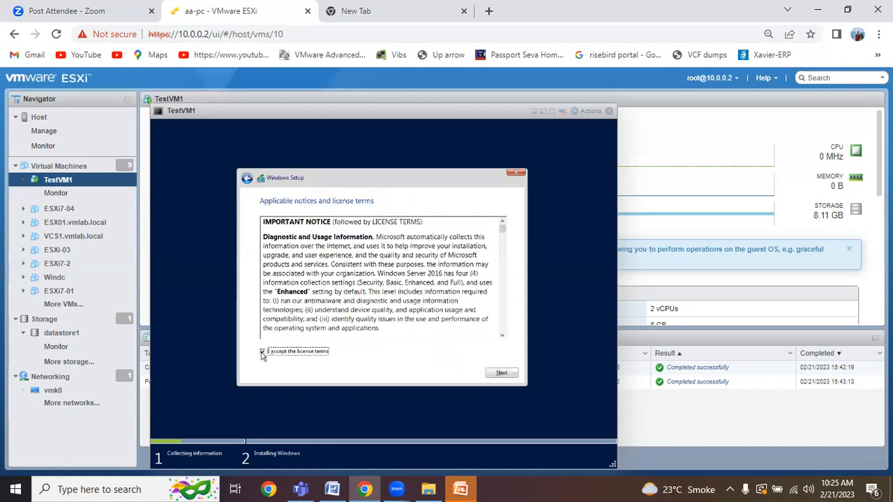
left_click(499, 375)
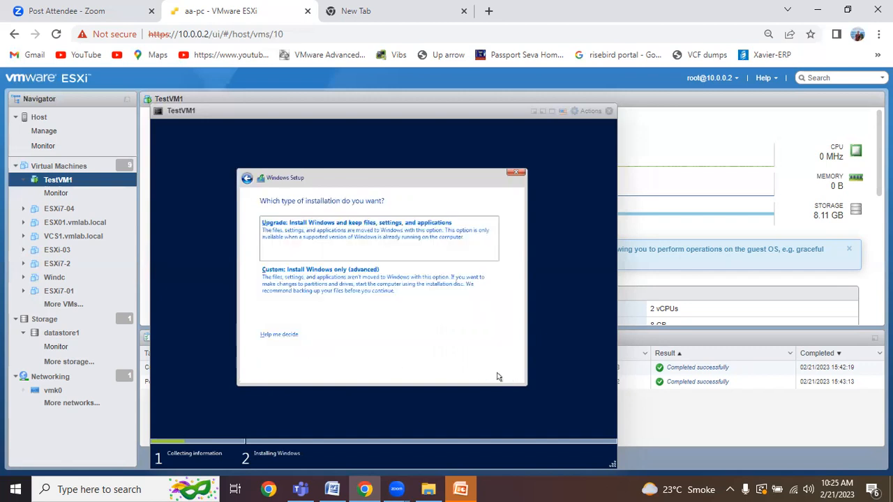
left_click(341, 293)
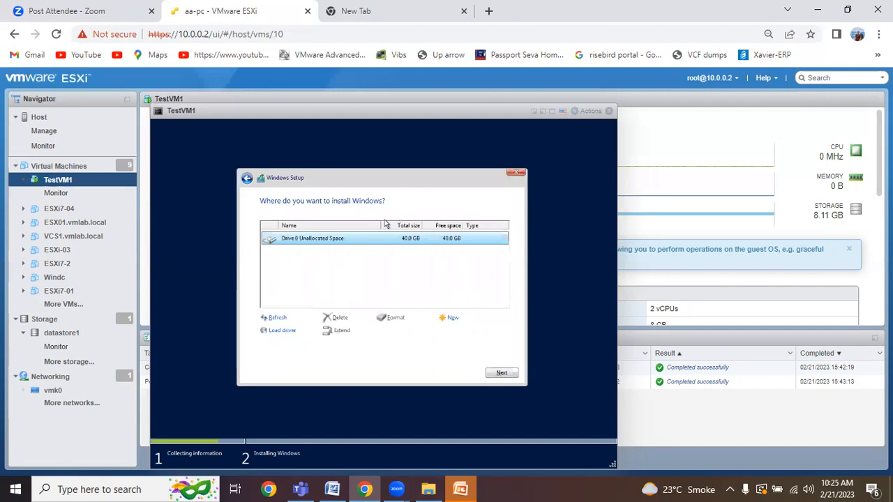
left_click(502, 374)
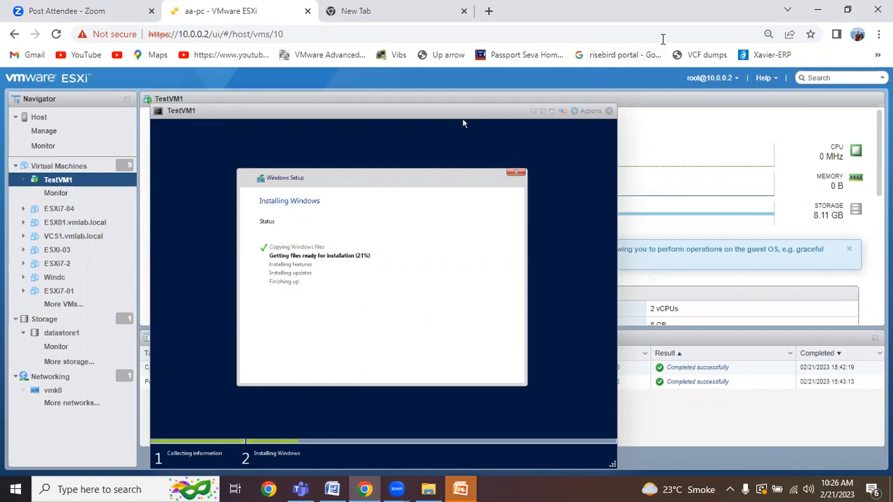
Step: Glance over Chrome's open tabs, then open testvm2 from the ESXi Navigator
left_click(797, 13)
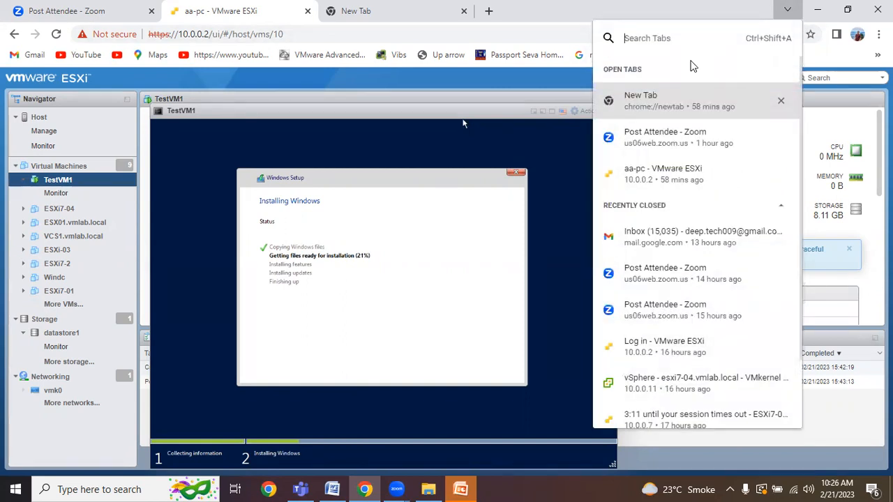
left_click(557, 153)
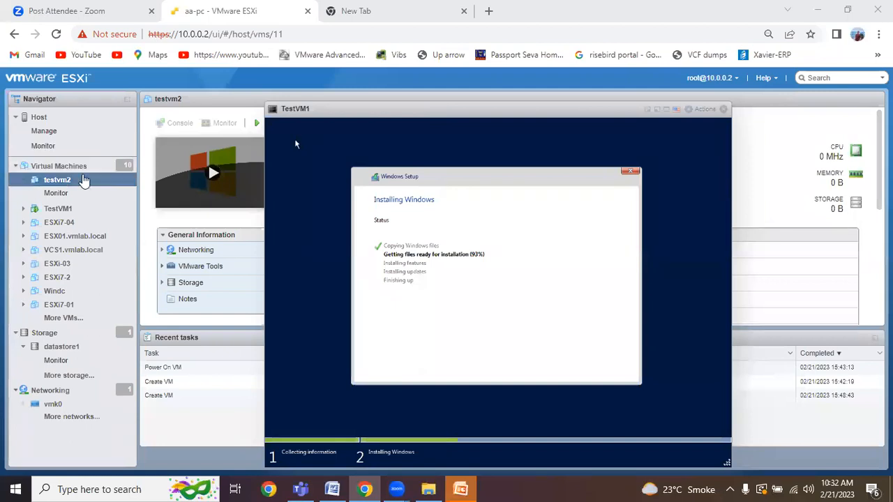
left_click(68, 179)
Step: In testvm2's Edit settings, set CPU to 4 with 4 cores per socket
right_click(66, 180)
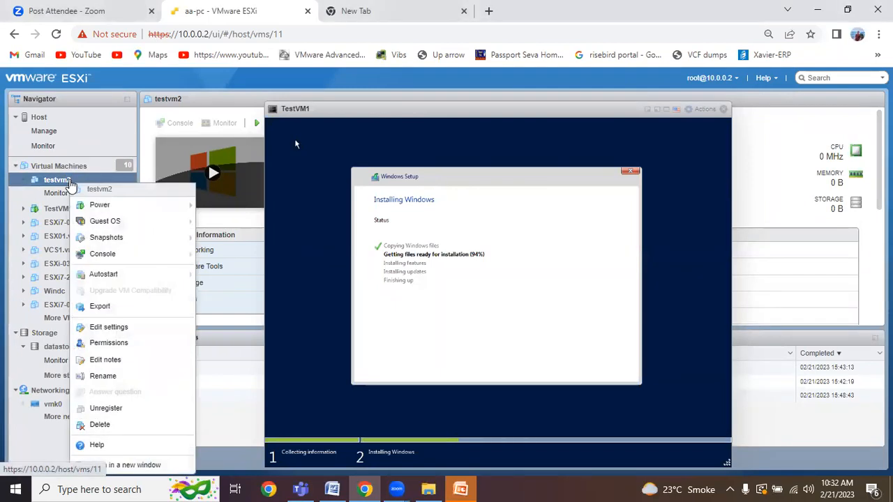
left_click(122, 327)
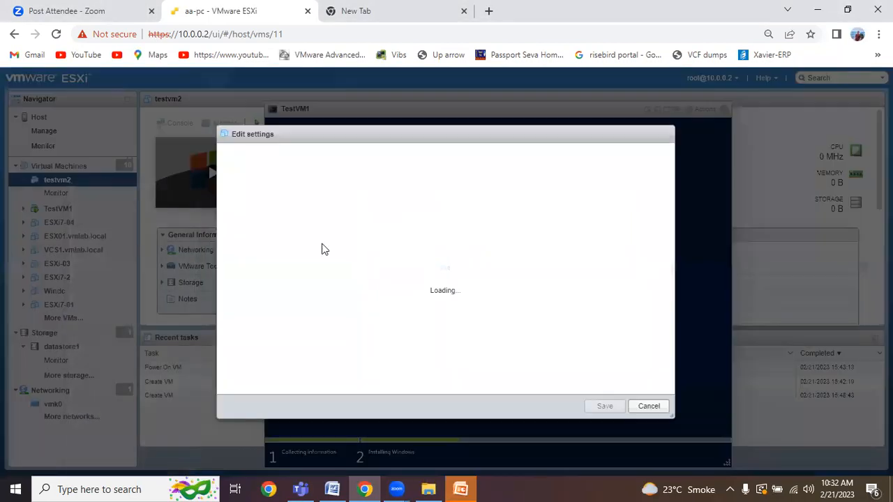
left_click_drag(357, 131, 358, 94)
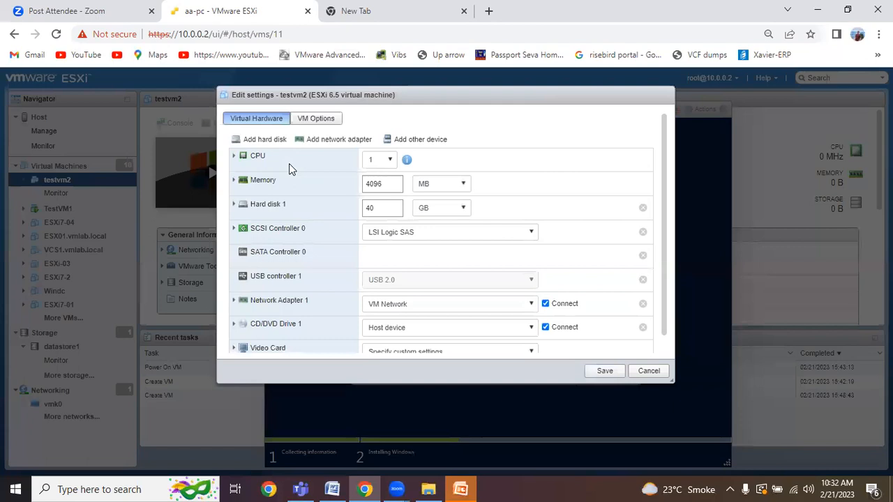
left_click(234, 158)
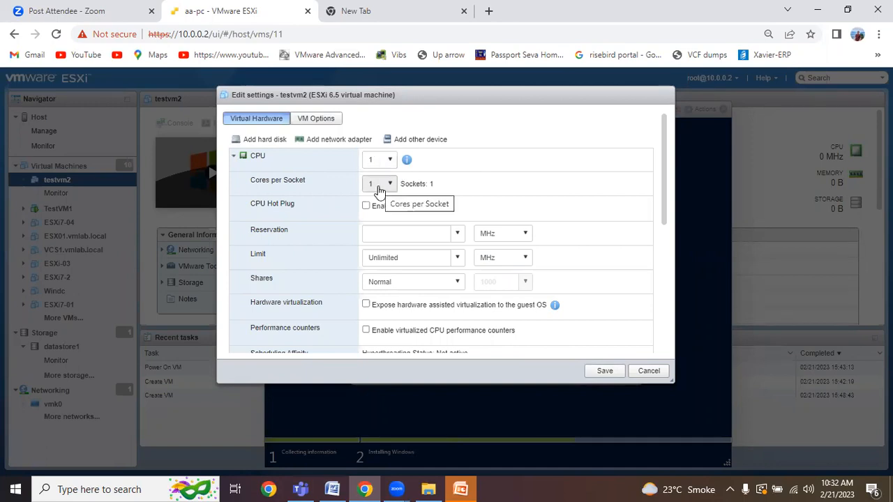
left_click(392, 162)
left_click(378, 217)
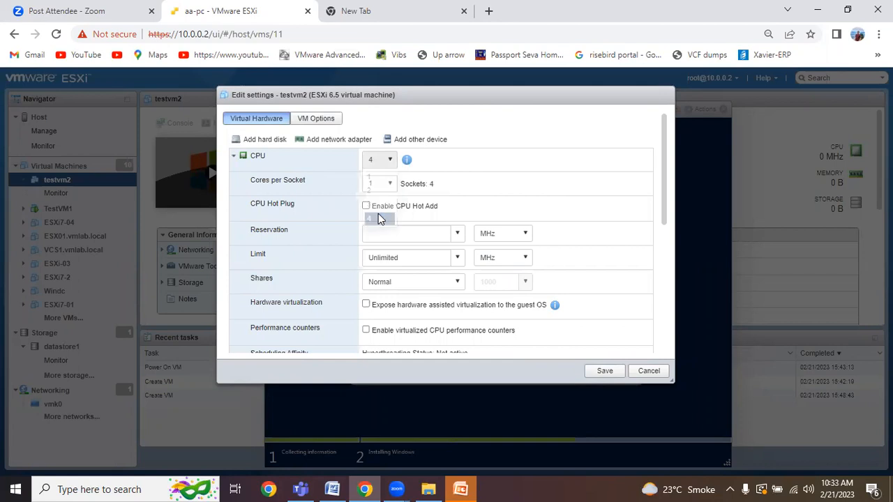
left_click(386, 185)
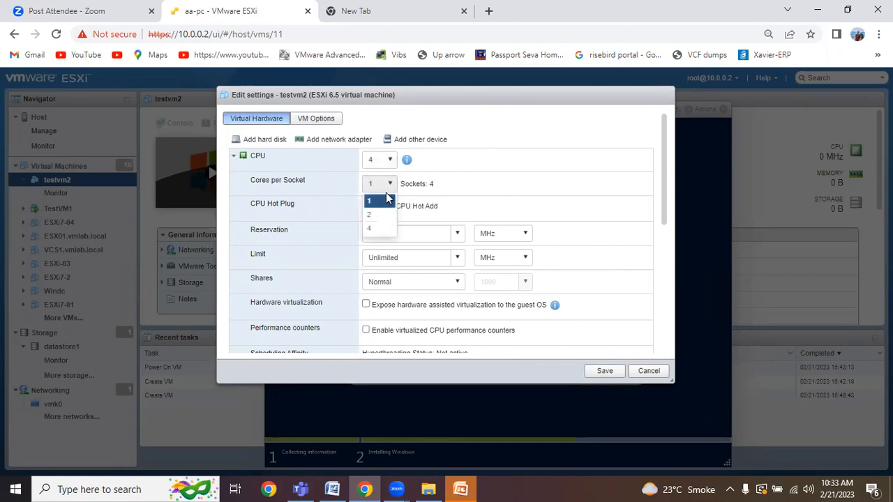
left_click(379, 229)
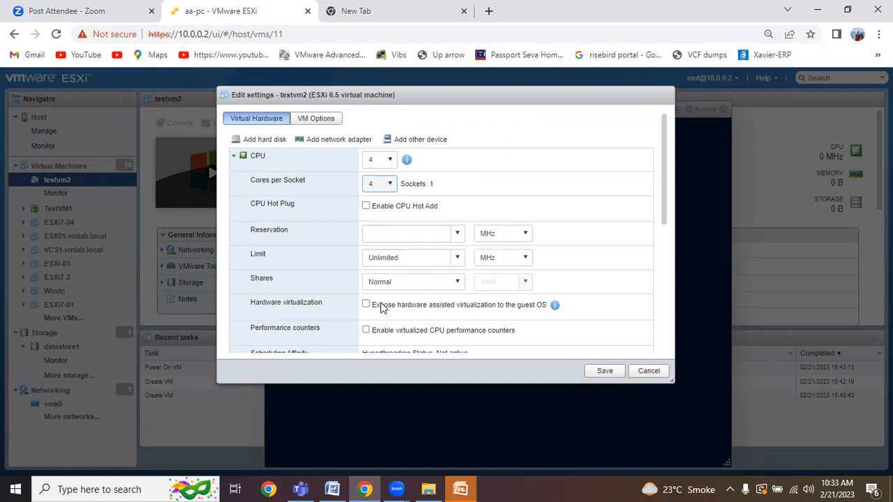
left_click(235, 158)
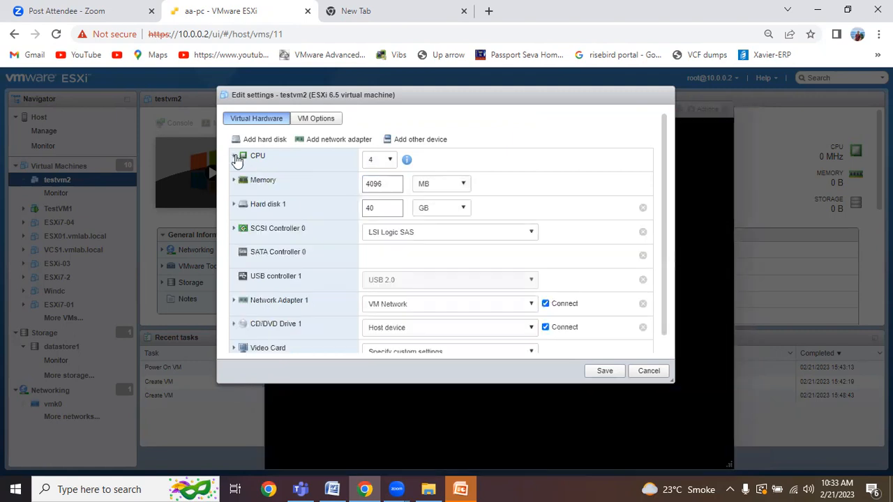
Step: Review testvm2's memory and the thick-provisioned 40 GB Hard disk 1 details
left_click(235, 181)
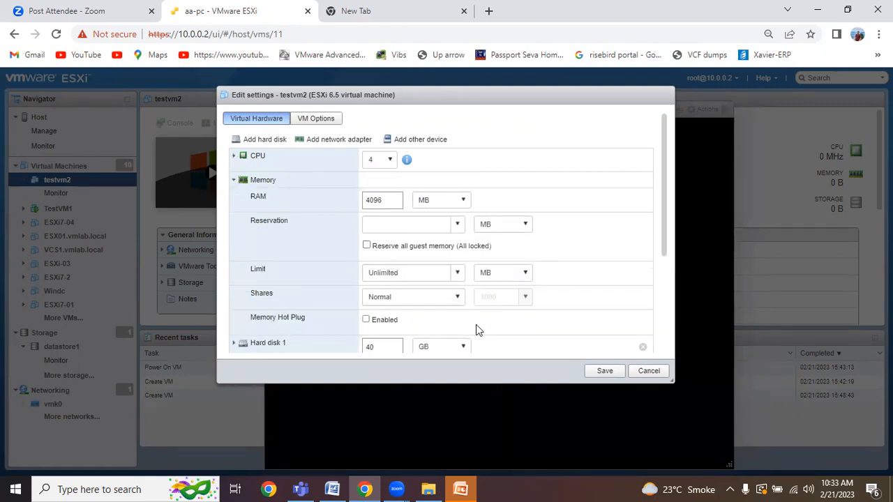
left_click(234, 181)
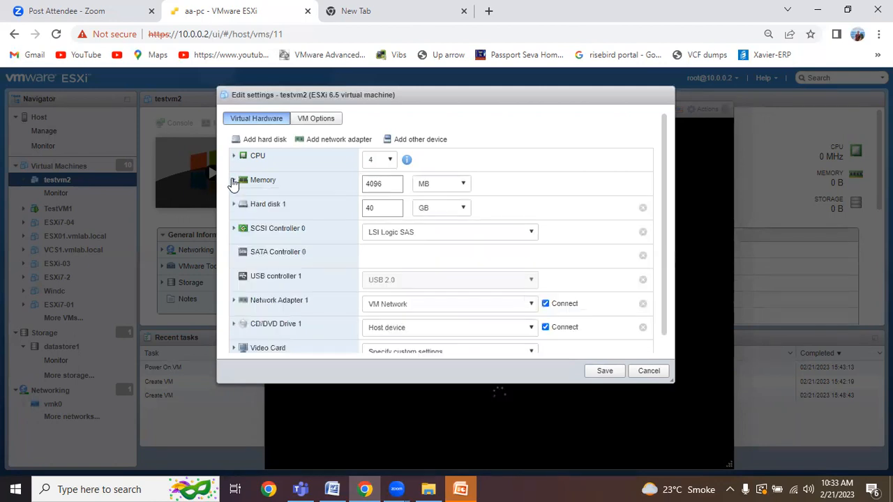
left_click(234, 206)
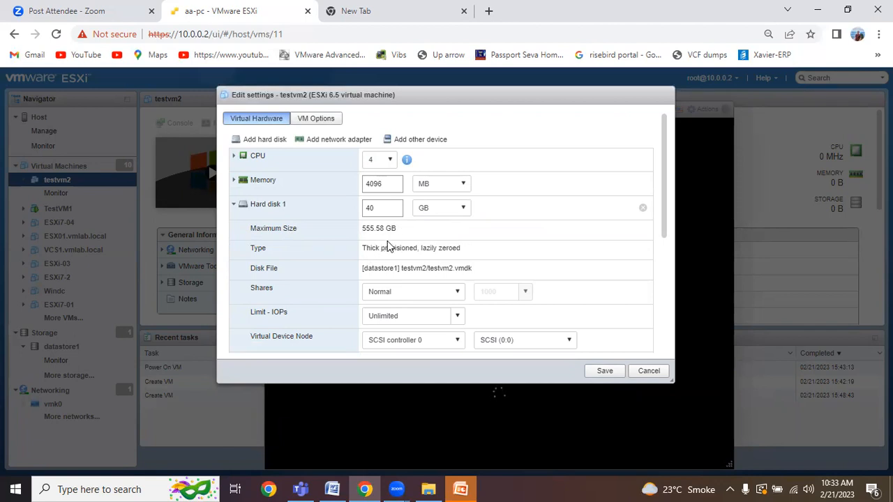
left_click_drag(366, 248, 471, 251)
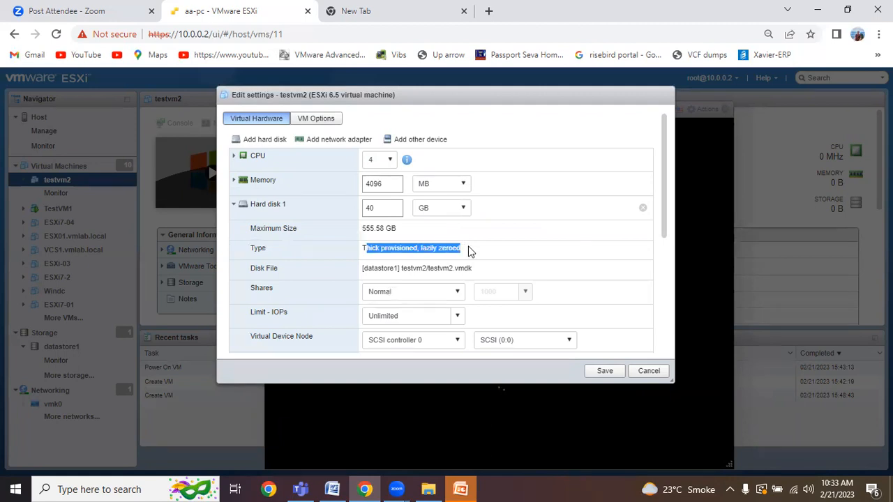
scroll(469, 252, "down", 1)
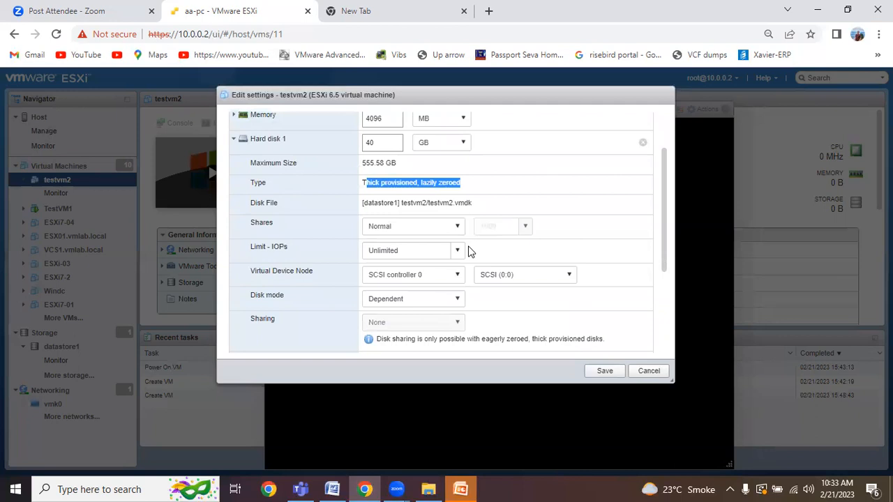
scroll(469, 251, "down", 1)
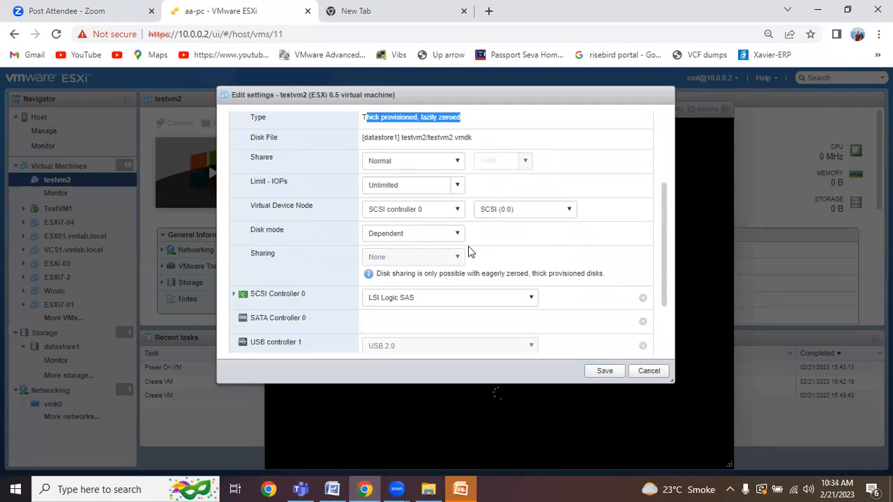
scroll(469, 251, "up", 2)
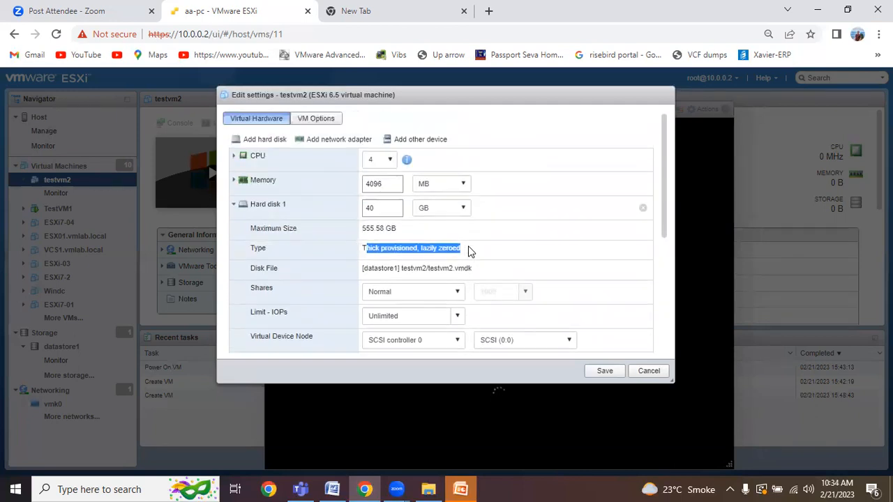
left_click(234, 206)
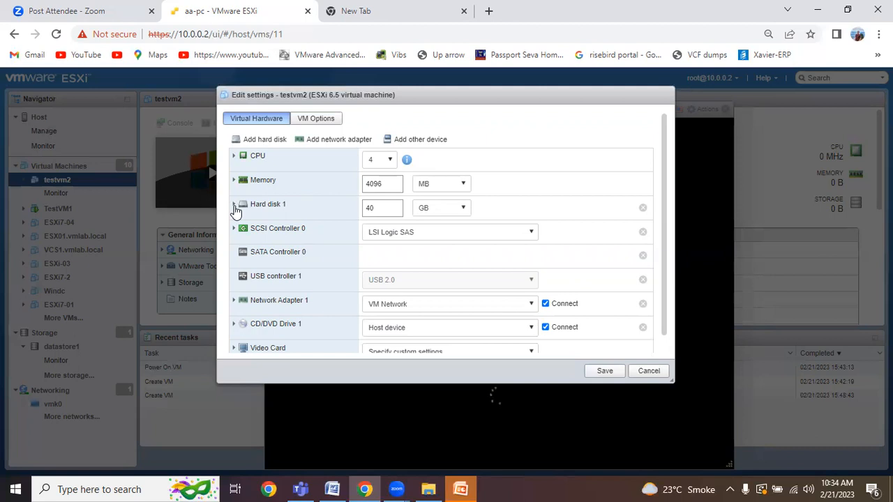
Step: Keep the SCSI controller as LSI Logic SAS and expand Network Adapter 1's details
left_click(234, 229)
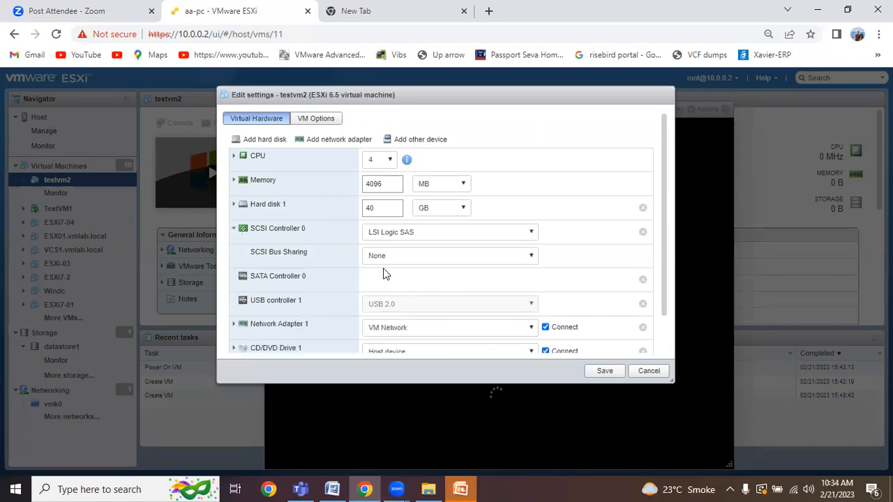
scroll(421, 268, "down", 2)
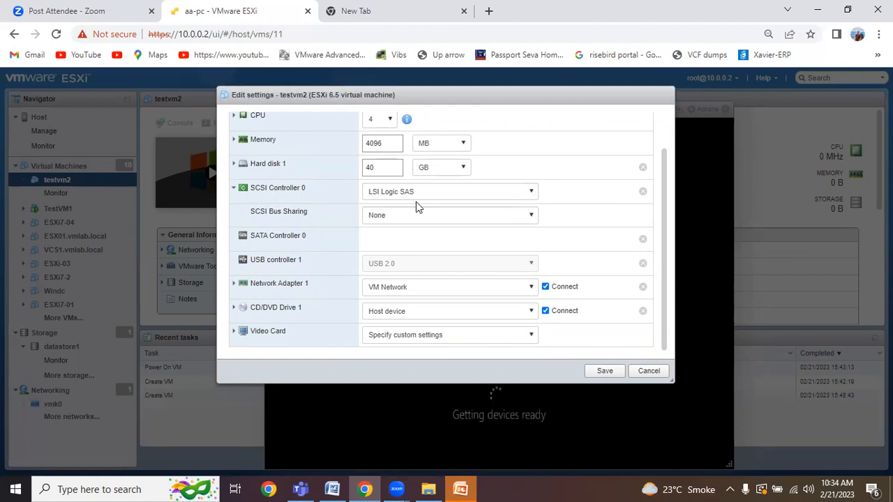
left_click(455, 193)
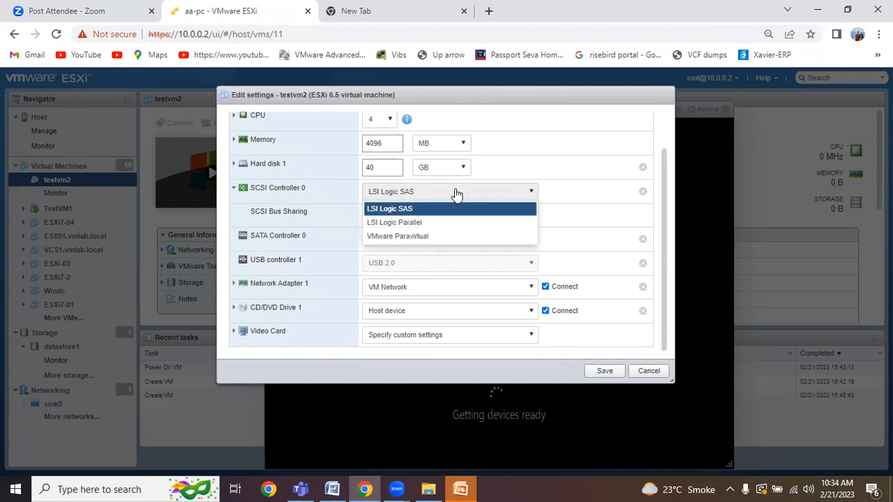
left_click(457, 193)
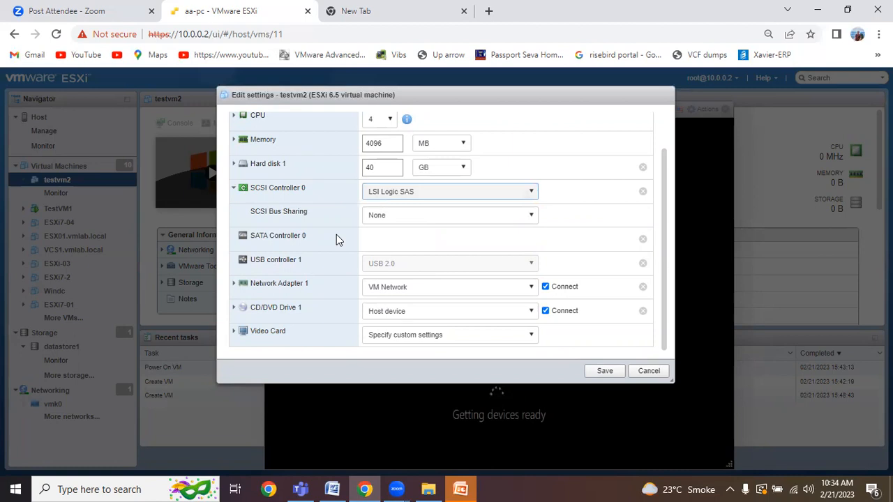
left_click(233, 286)
scroll(351, 272, "down", 2)
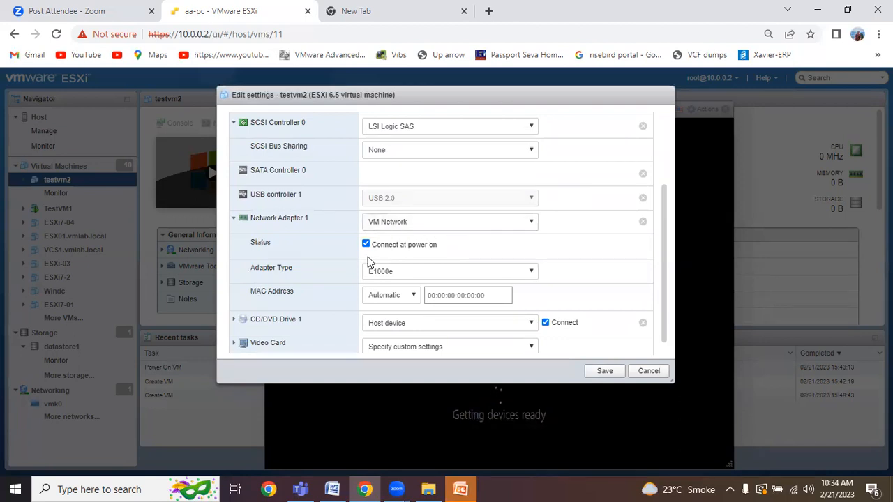
Step: Switch Network Adapter 1's type from E1000e to VMXNET 3, then briefly check CD/DVD Drive 1
left_click(395, 272)
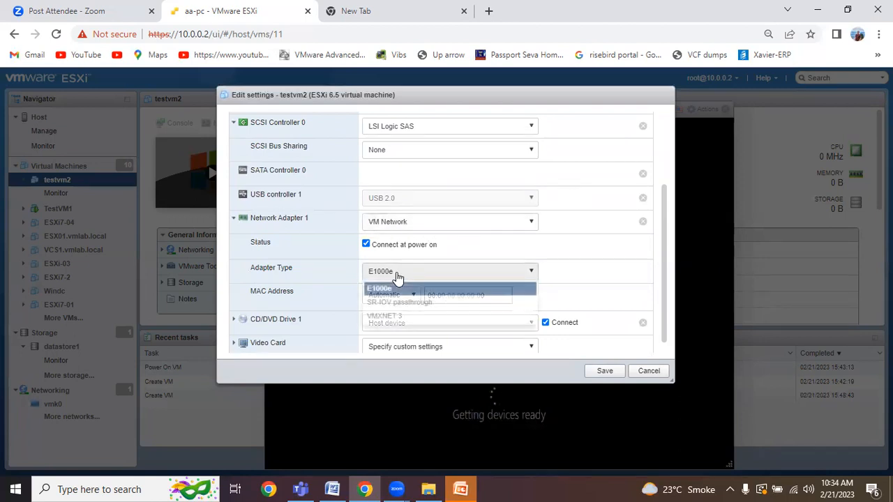
left_click(394, 318)
scroll(390, 279, "down", 1)
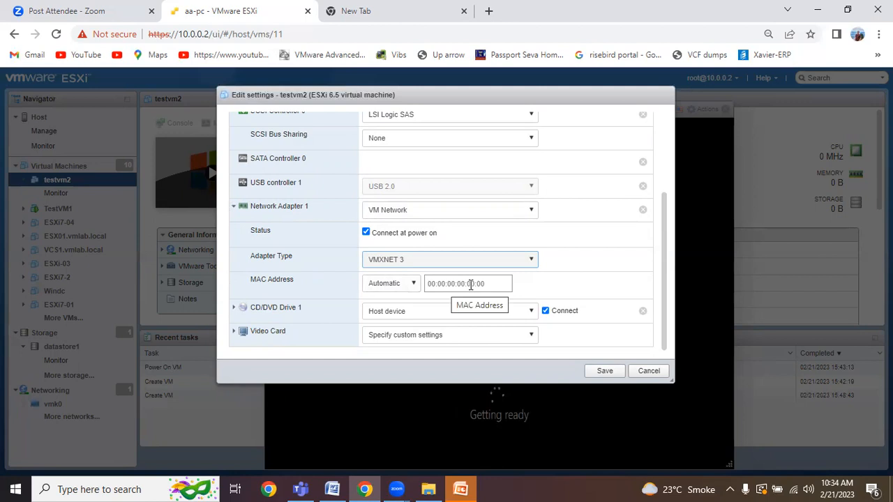
left_click(233, 311)
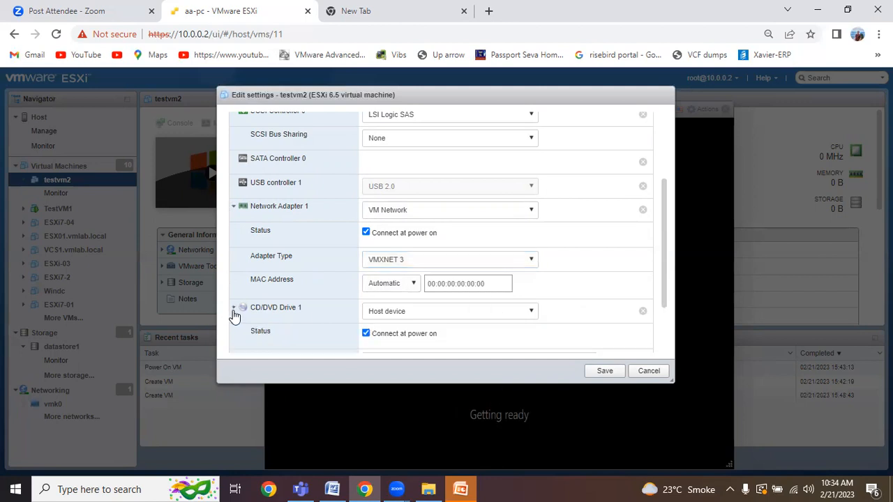
left_click(233, 310)
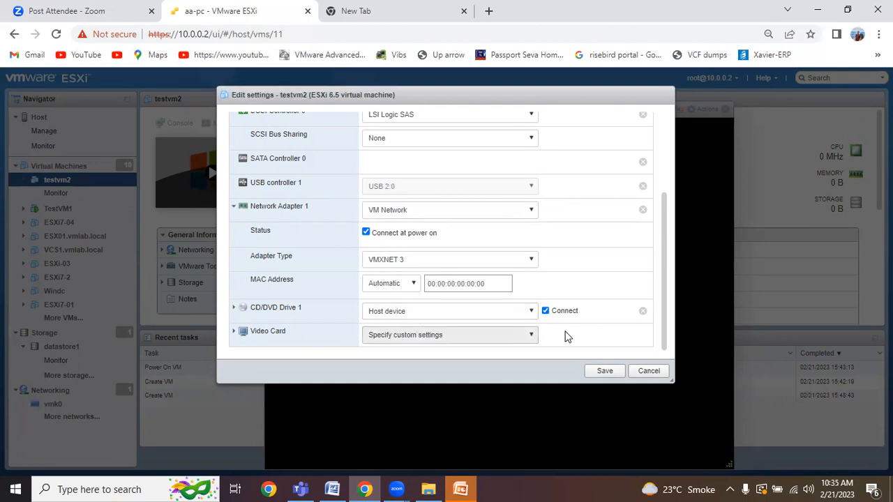
left_click(529, 312)
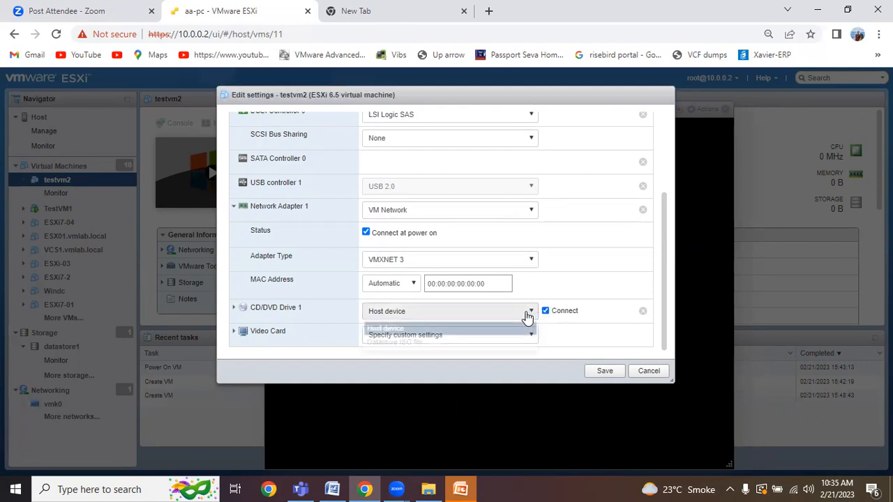
left_click(388, 342)
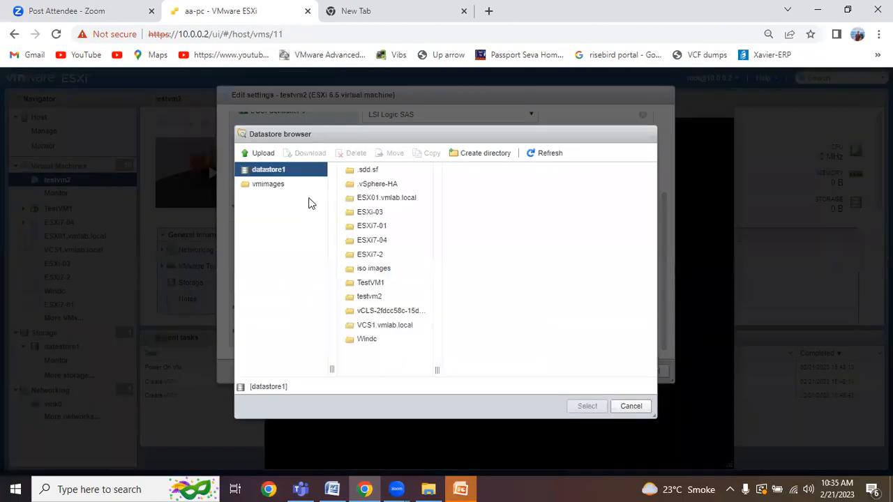
left_click(628, 409)
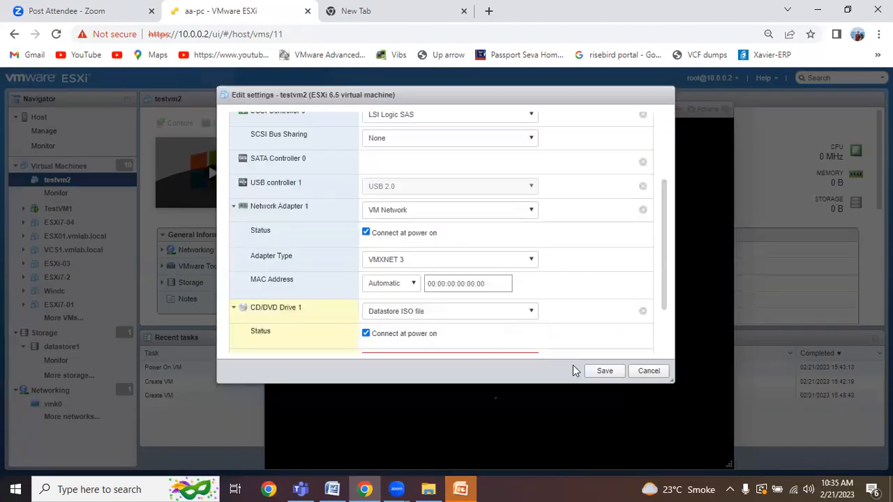
scroll(328, 315, "down", 1)
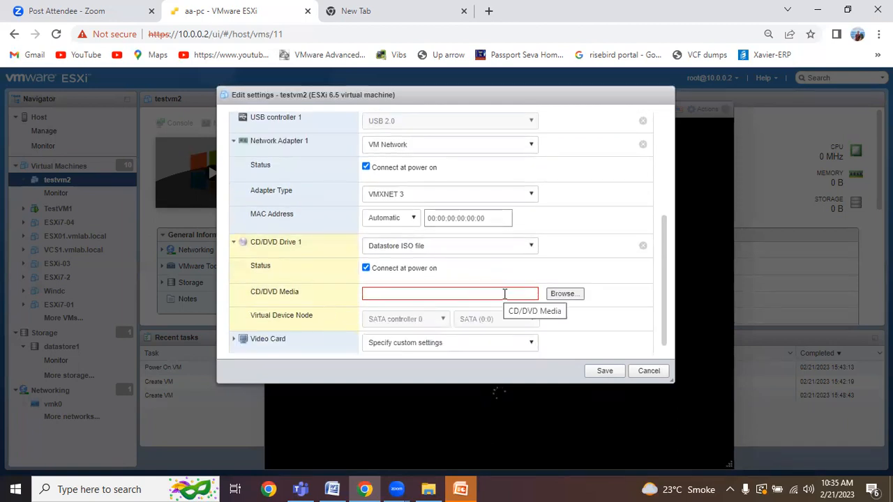
left_click(470, 254)
left_click(415, 263)
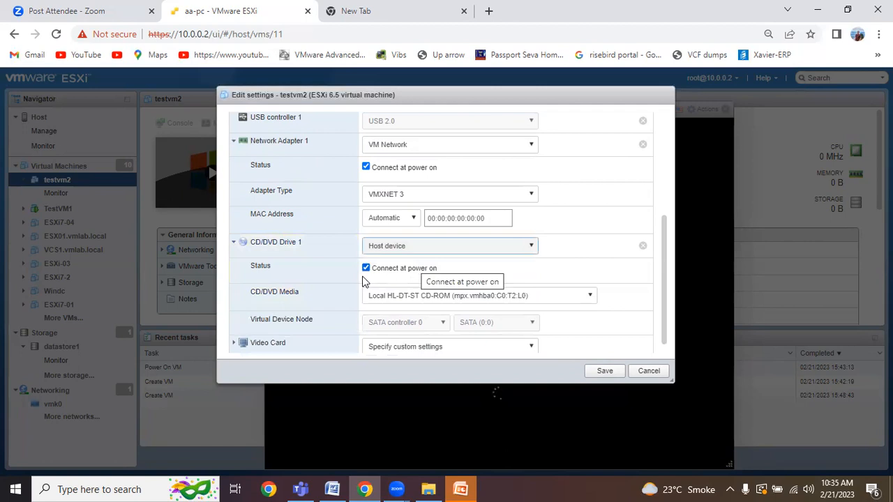
scroll(314, 297, "down", 1)
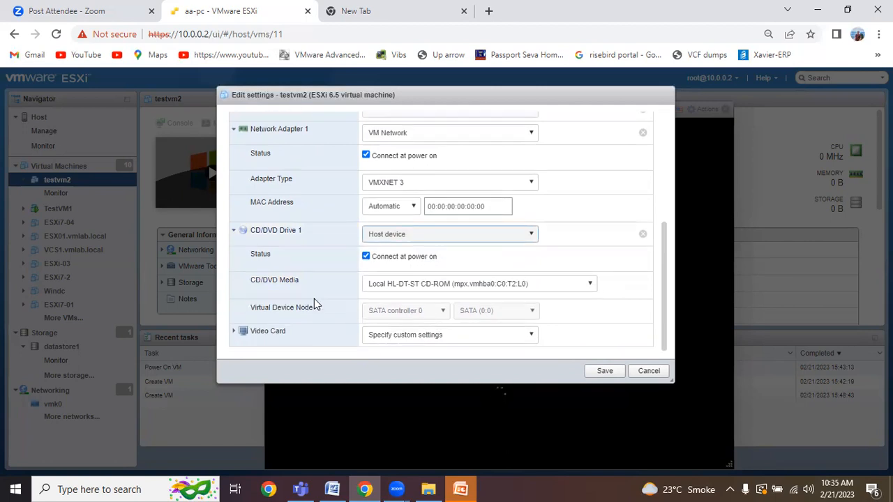
left_click(235, 333)
scroll(241, 328, "down", 2)
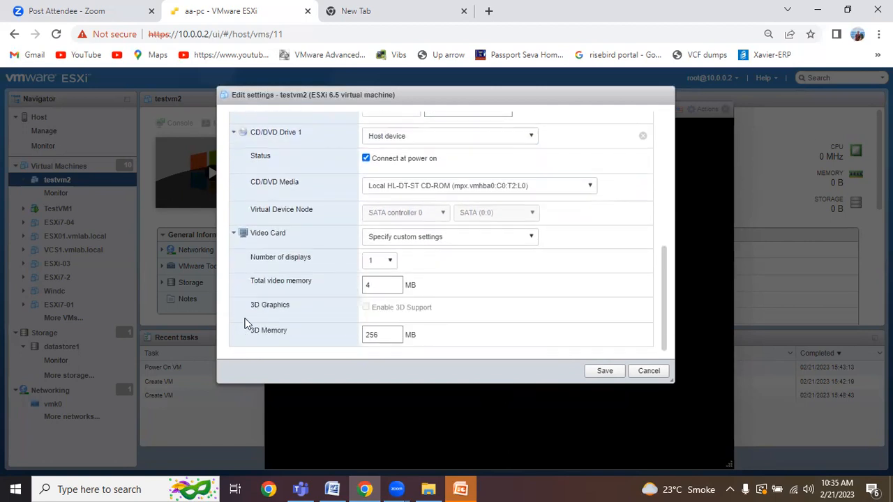
left_click(236, 237)
scroll(286, 233, "up", 5)
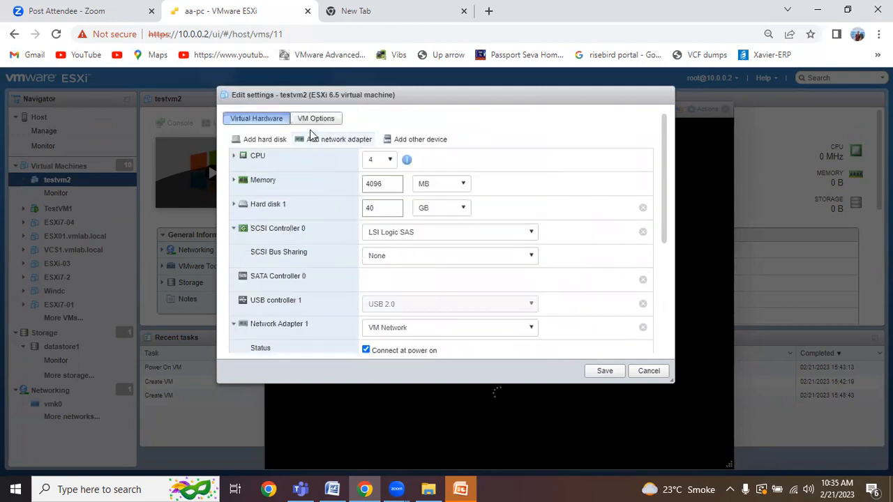
Step: Show testvm2's VM Options with VMware Remote Console Options expanded
left_click(315, 119)
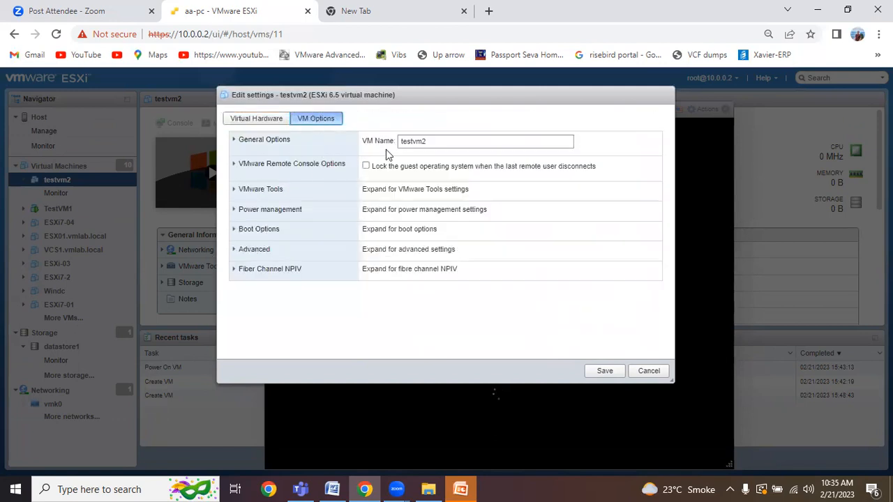
left_click(236, 167)
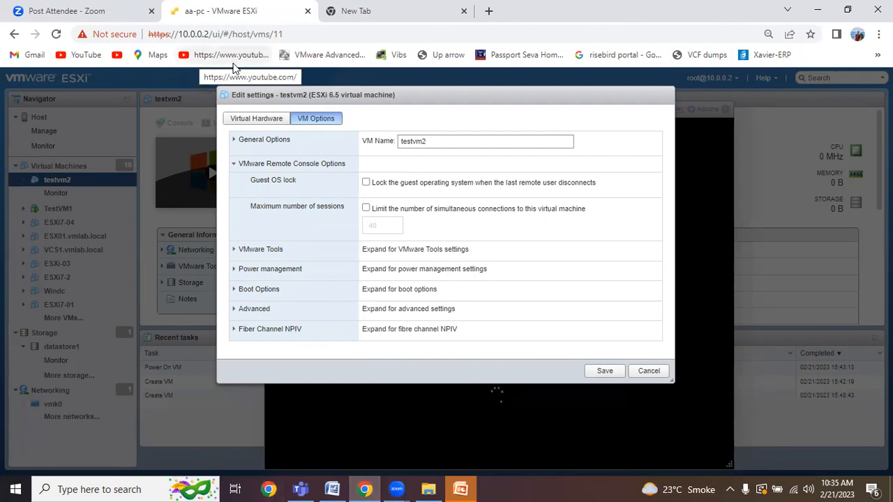
key("alt+Tab")
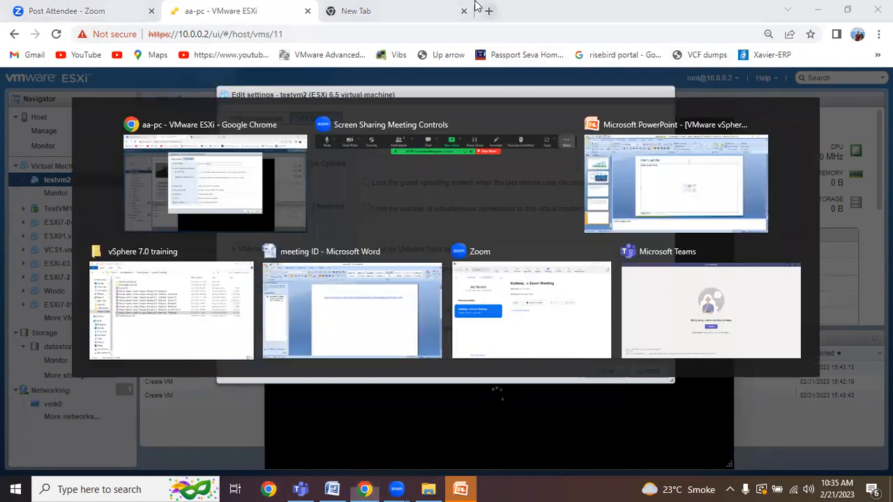
left_click(668, 22)
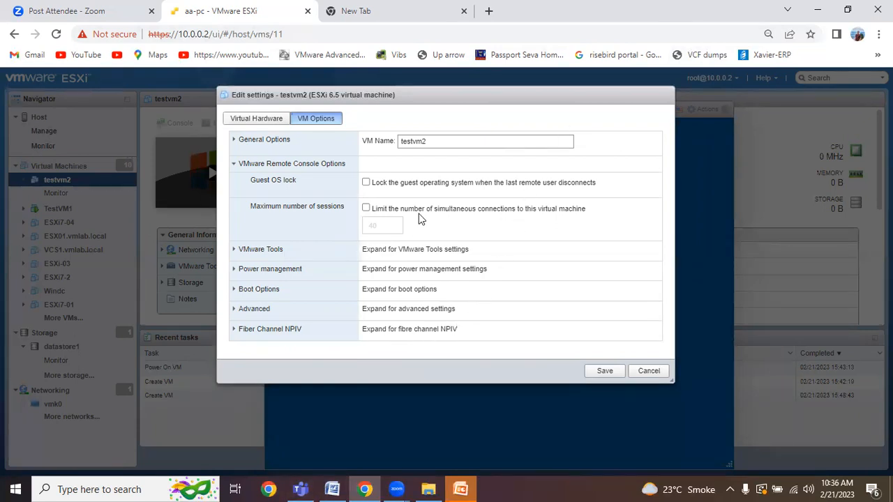
Step: Expand VMware Tools, Power management and Boot Options, showing BIOS firmware and 0 ms boot delay
left_click(235, 252)
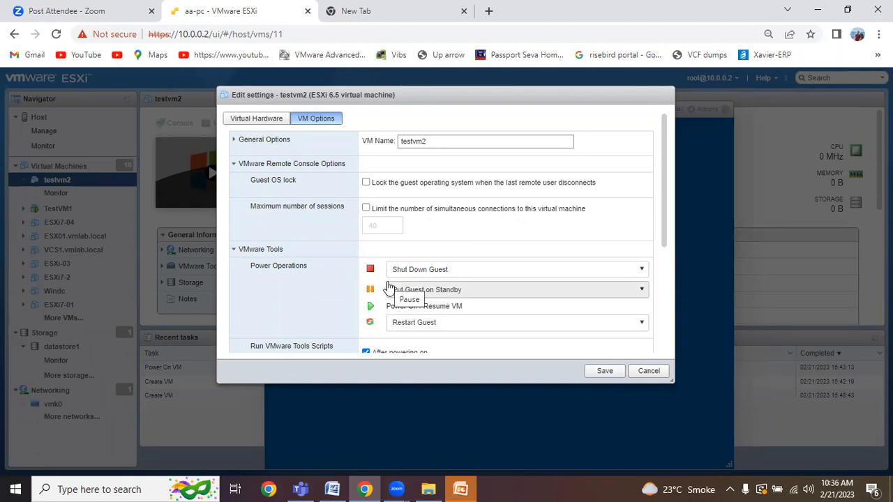
scroll(383, 287, "down", 2)
scroll(323, 266, "down", 1)
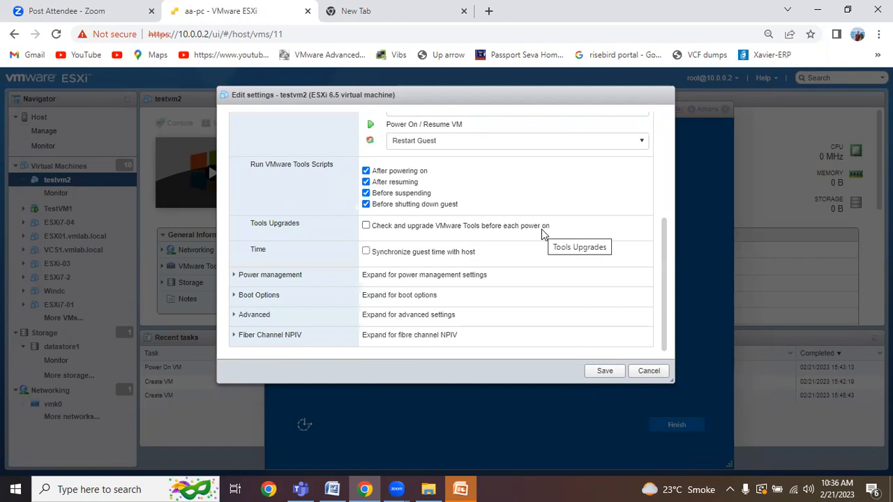
left_click(237, 276)
scroll(287, 284, "down", 1)
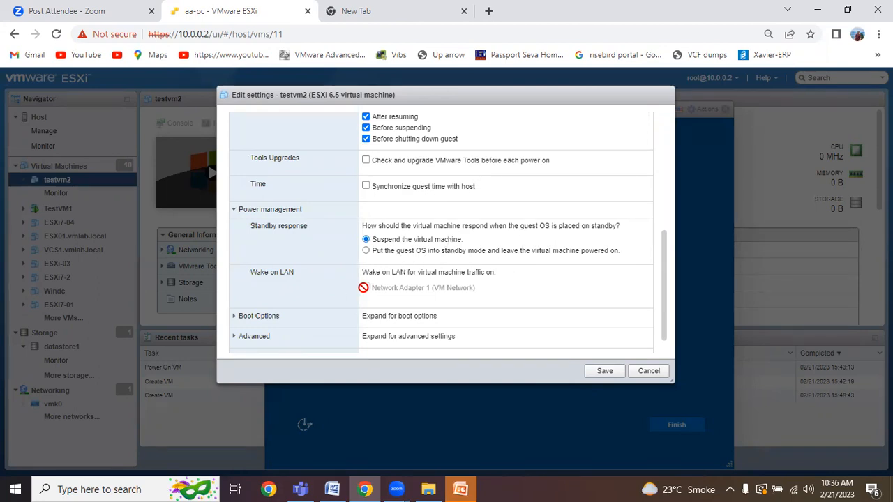
scroll(302, 293, "down", 1)
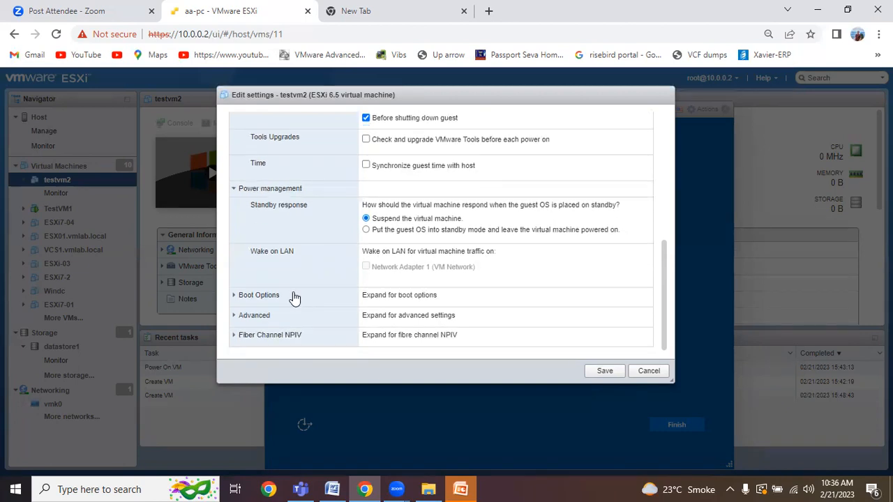
left_click(237, 297)
scroll(312, 293, "down", 3)
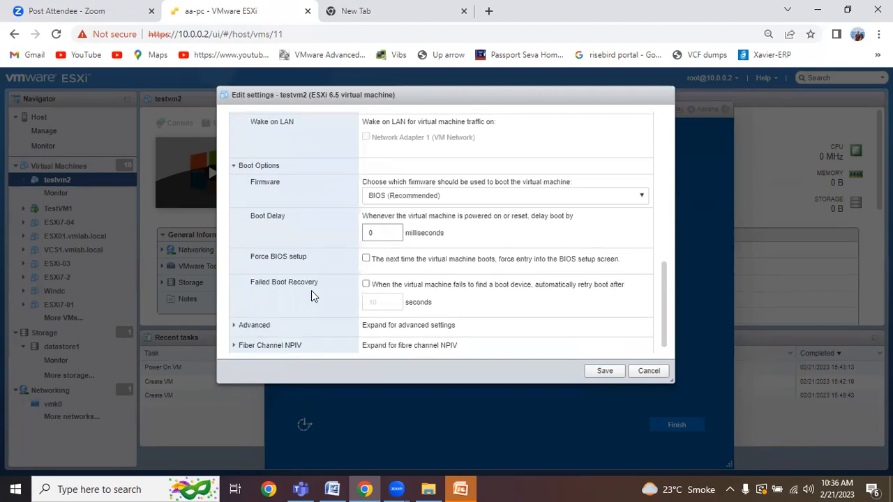
scroll(312, 290, "down", 1)
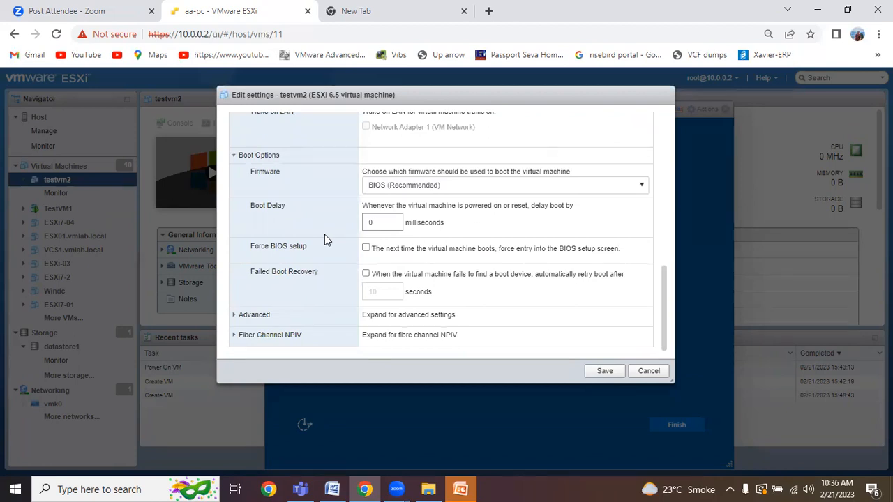
Step: Enter a boot delay of 10000 milliseconds
left_click(384, 223)
type("10")
key("BackSpace")
key("BackSpace")
type("1000")
key("BackSpace")
key("BackSpace")
type("000")
Step: Review the Advanced and Fiber Channel NPIV options, then cancel to discard testvm2's changes
left_click(235, 315)
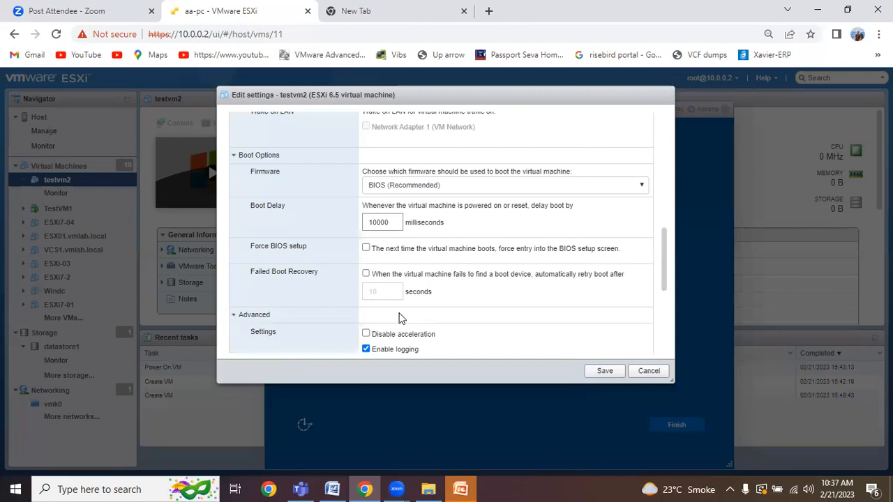
scroll(396, 312, "down", 2)
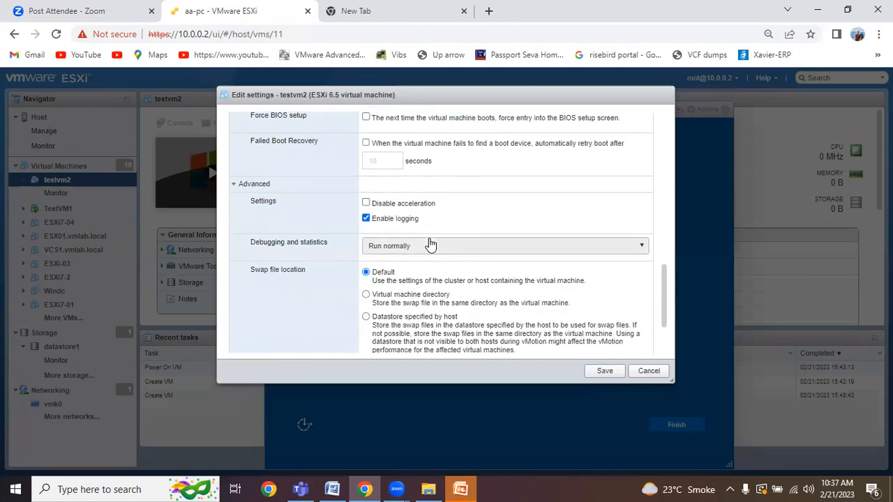
scroll(418, 227, "down", 2)
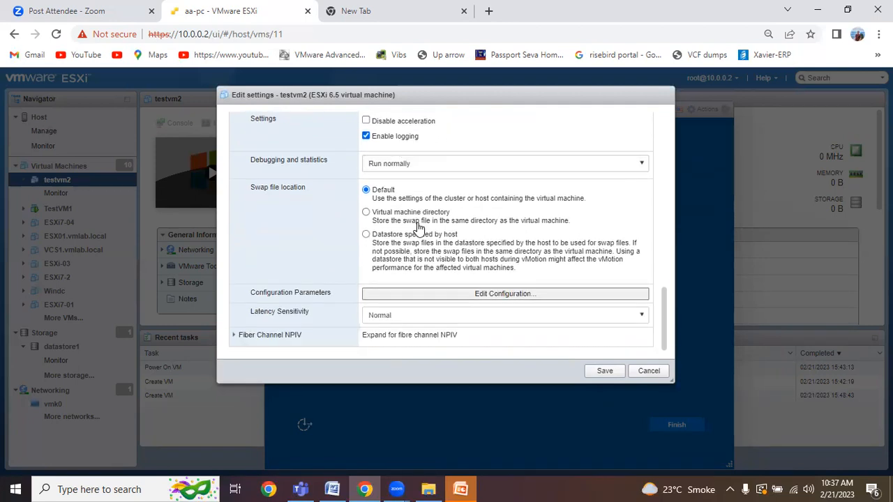
left_click(237, 338)
scroll(332, 272, "down", 3)
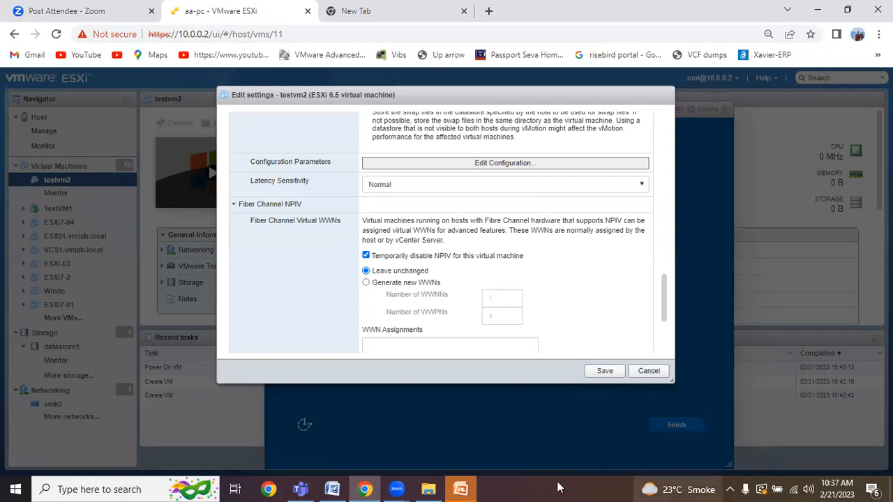
left_click(533, 483)
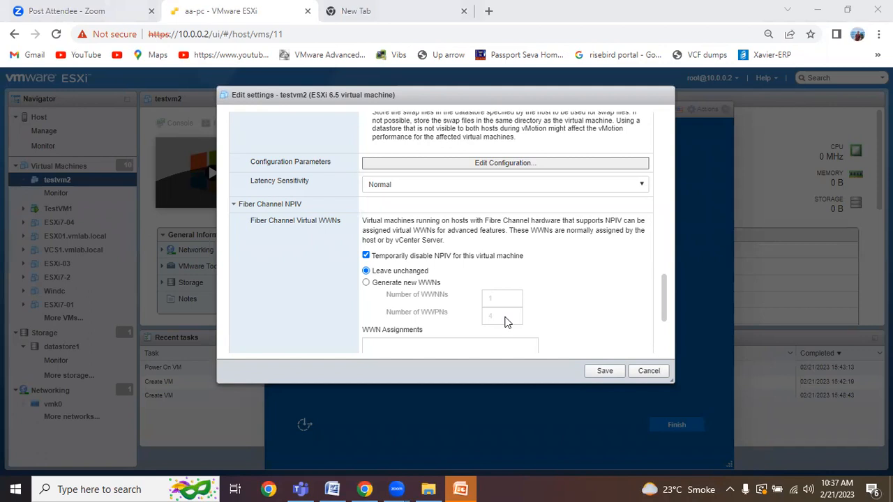
scroll(505, 320, "down", 3)
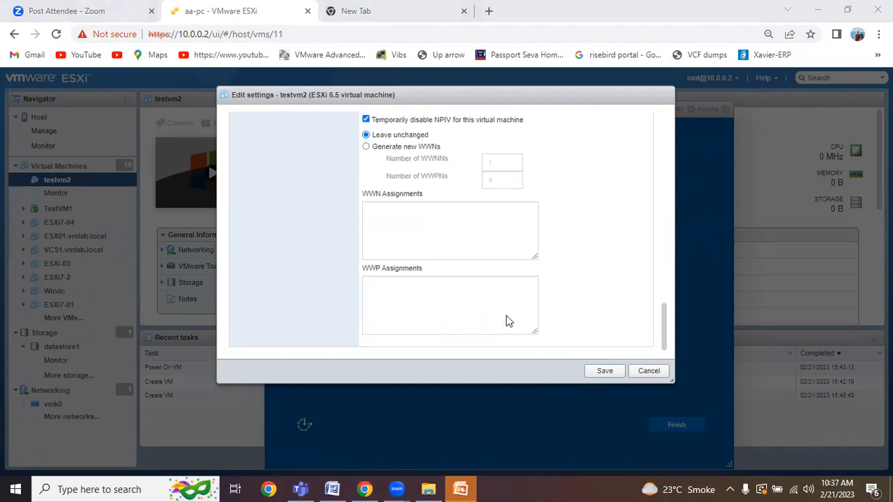
scroll(508, 321, "up", 10)
scroll(508, 321, "up", 3)
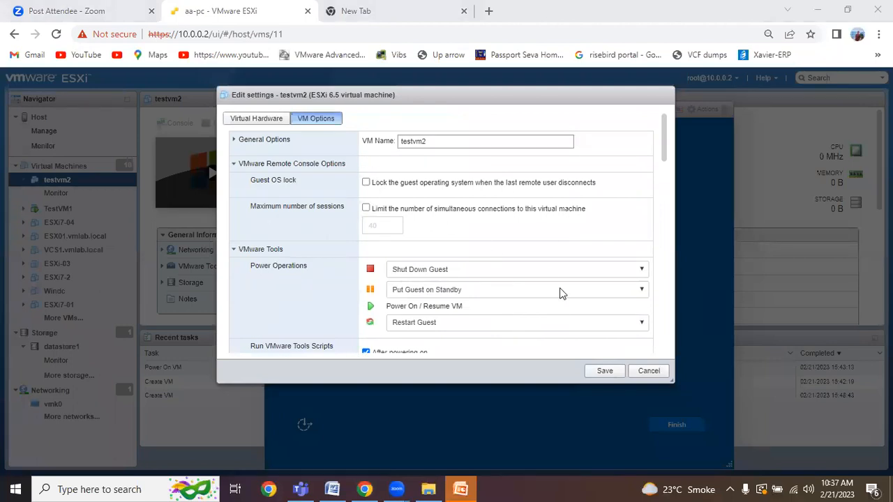
left_click(643, 374)
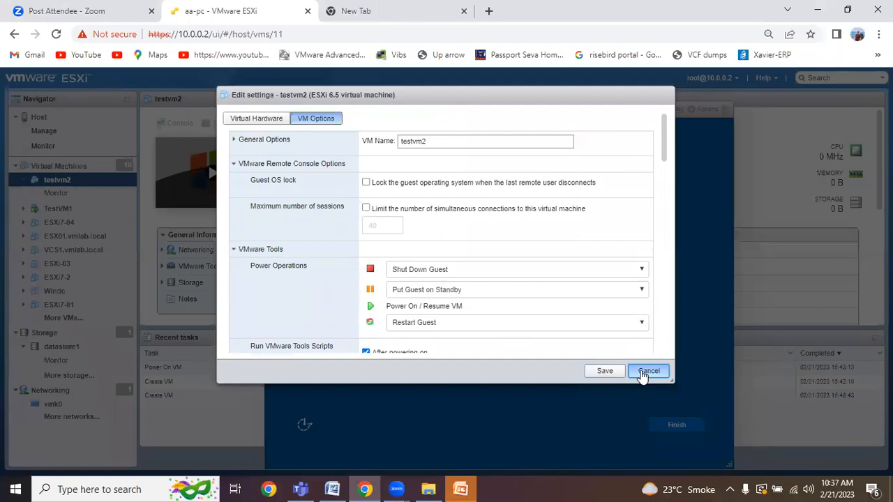
left_click(644, 375)
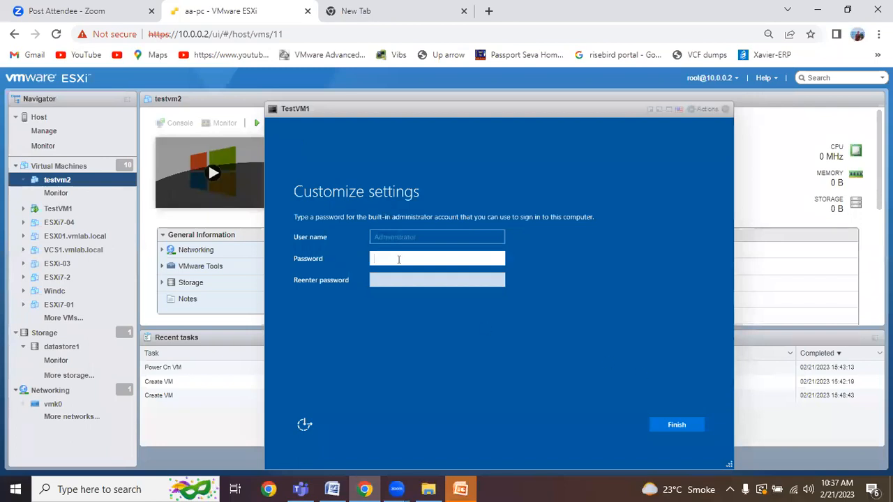
Step: Enter the Administrator password in both password fields and finish Windows first-run setup
type("VMware1!")
key("Tab")
type("VMware1!")
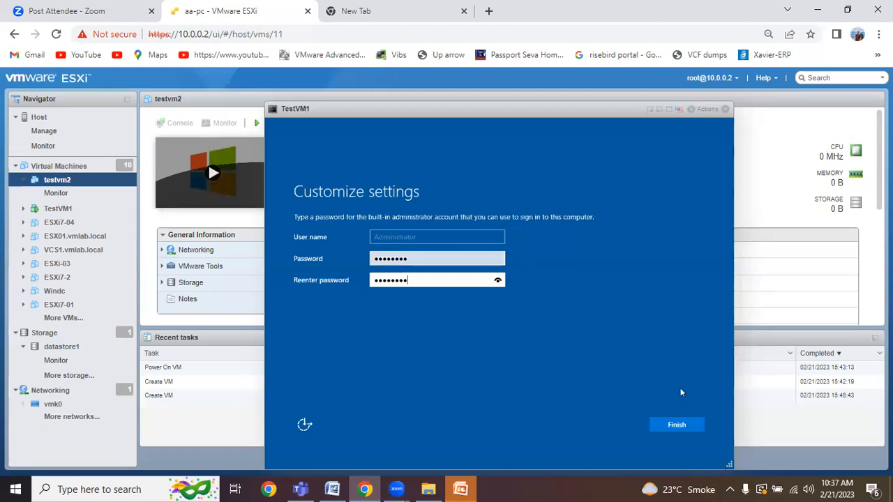
left_click(678, 423)
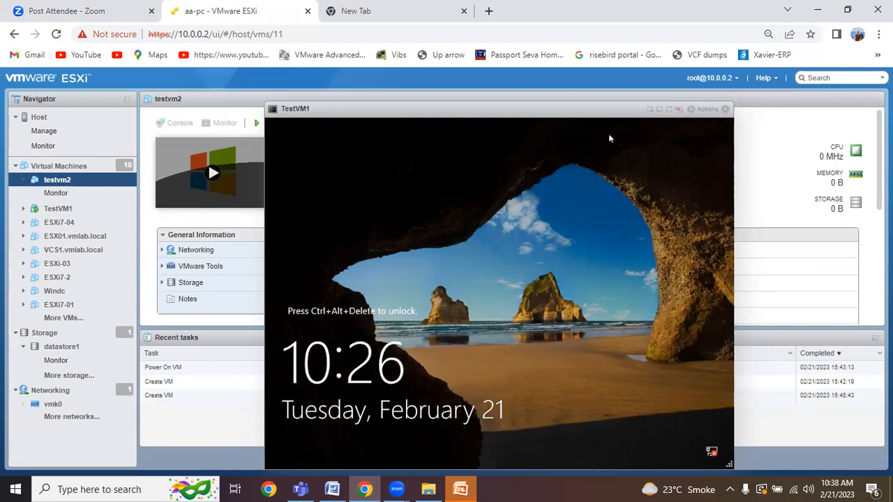
Step: Send Ctrl-Alt-Delete to TestVM1 through Actions > Guest OS > Send keys
left_click(668, 113)
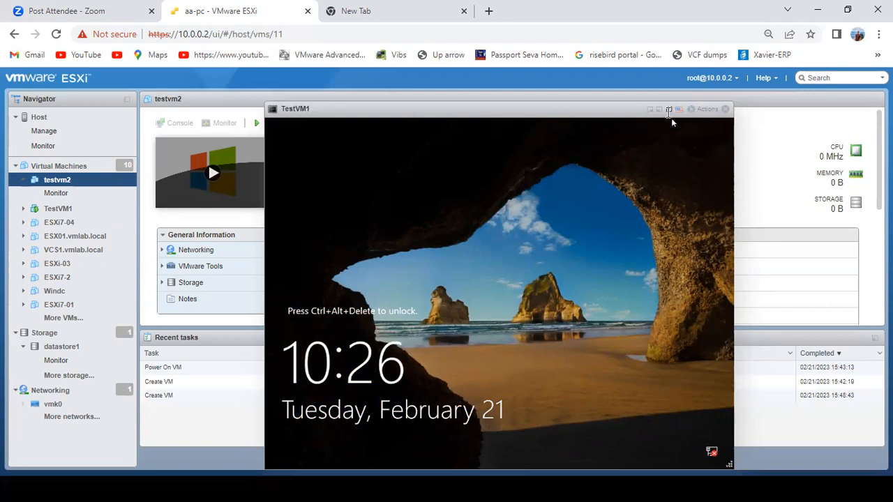
key("Escape")
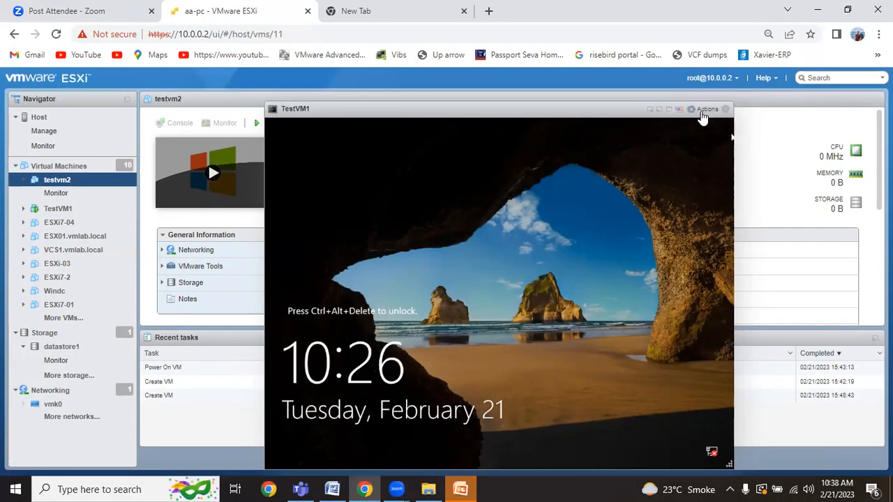
left_click(703, 109)
mouse_move(716, 212)
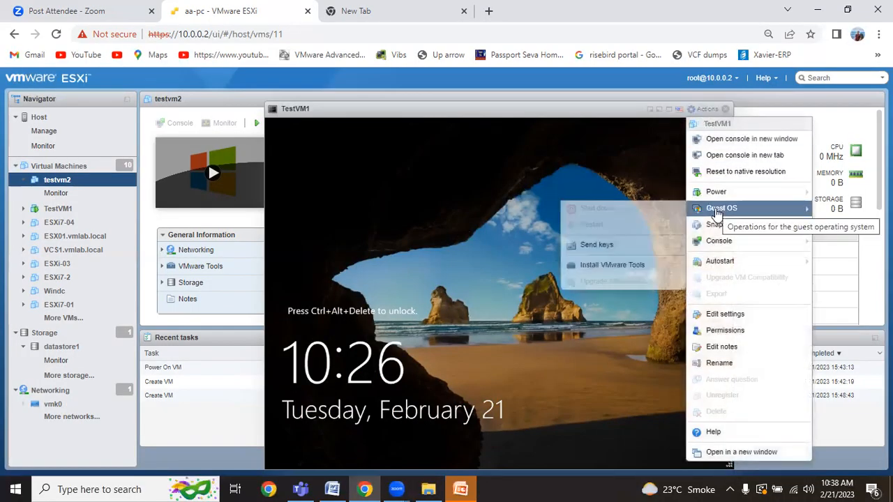
mouse_move(645, 243)
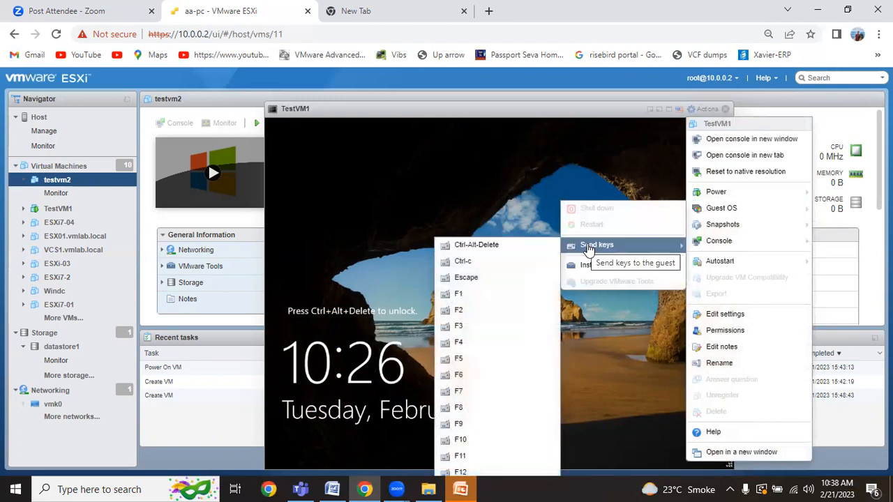
mouse_move(713, 229)
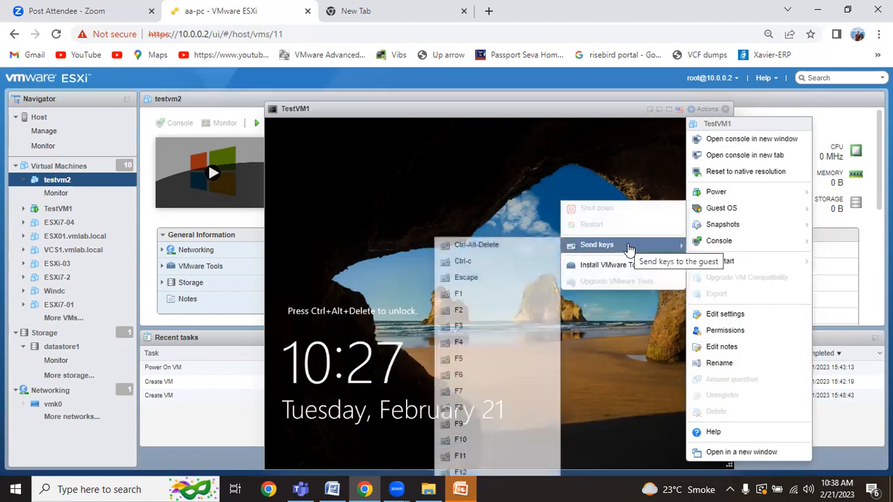
left_click(494, 245)
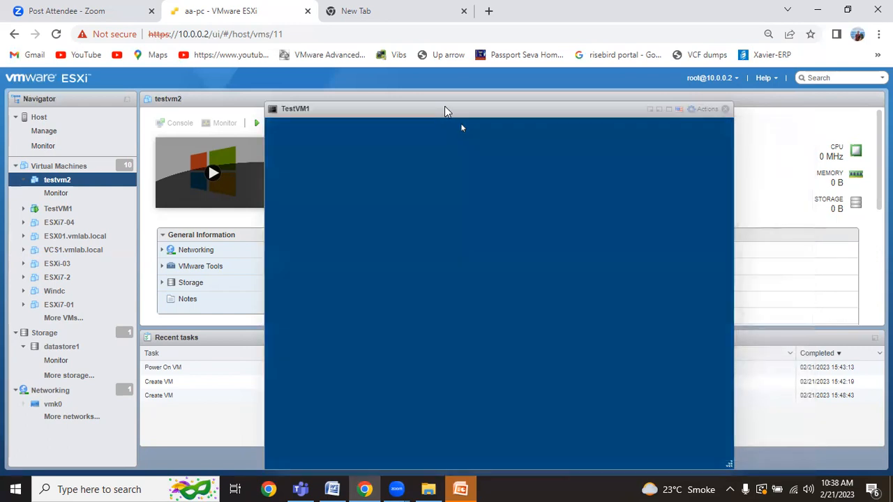
Step: Sign in to TestVM1 as Administrator with the account password
left_click_drag(446, 107, 375, 85)
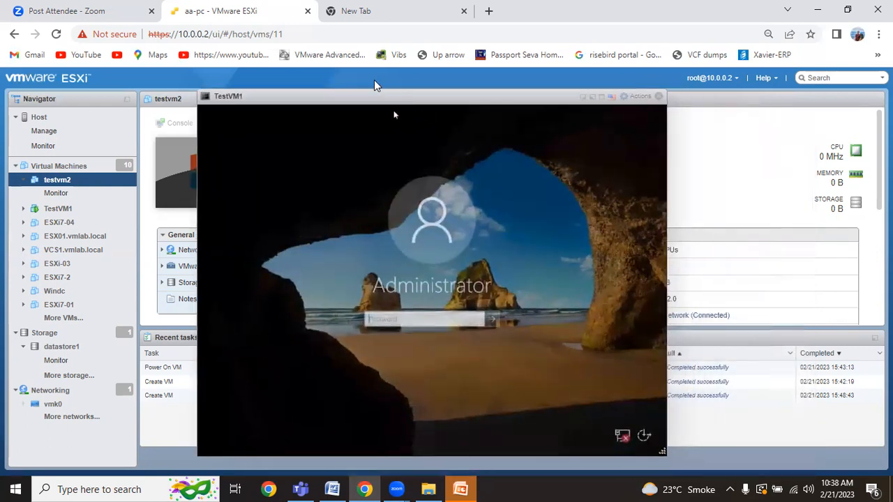
left_click(400, 322)
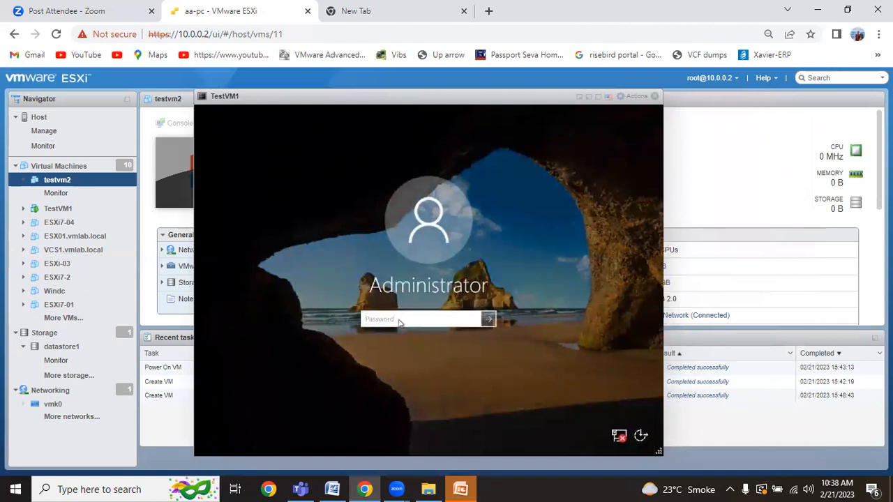
type("••••••")
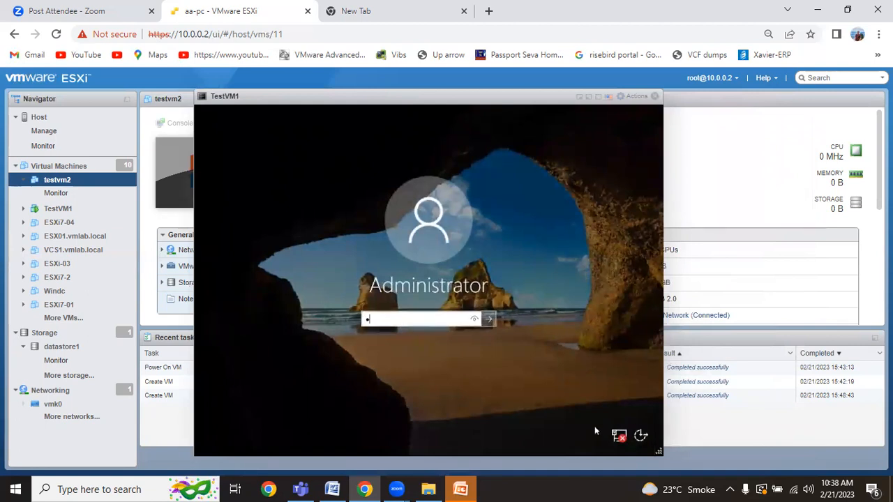
type("••")
key("Return")
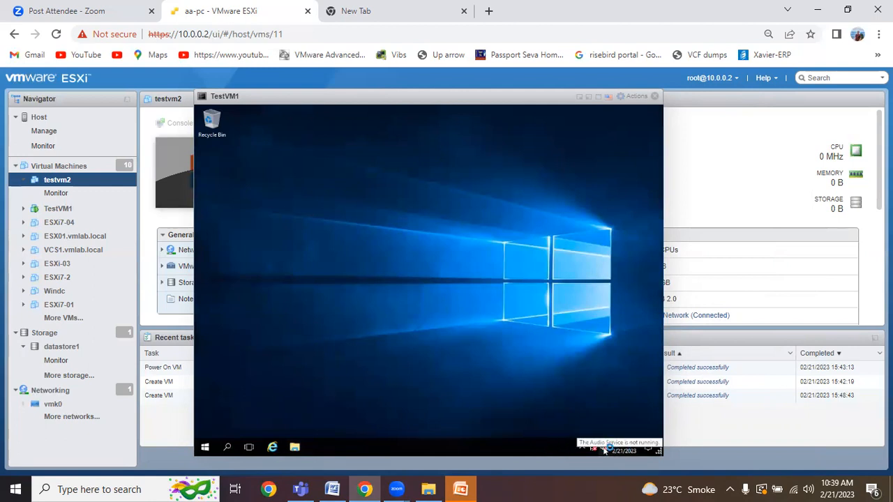
Step: Choose Install VMware Tools from TestVM1's Actions > Guest OS menu
left_click(632, 101)
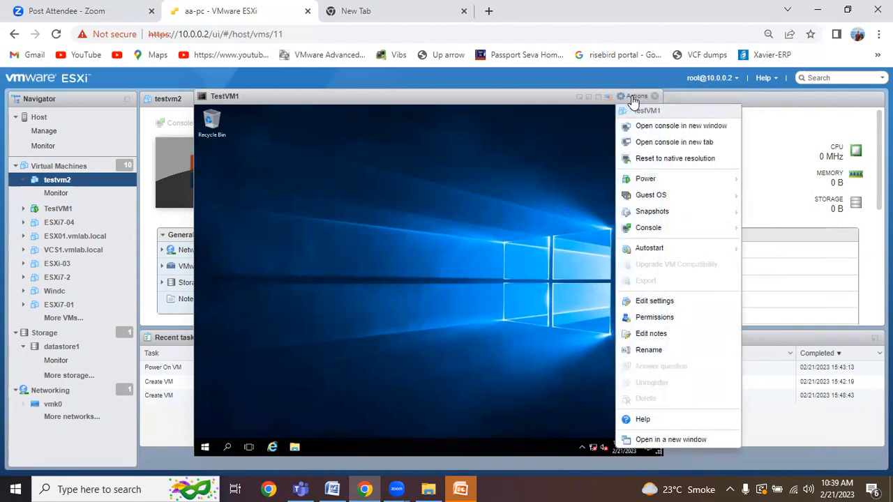
mouse_move(647, 195)
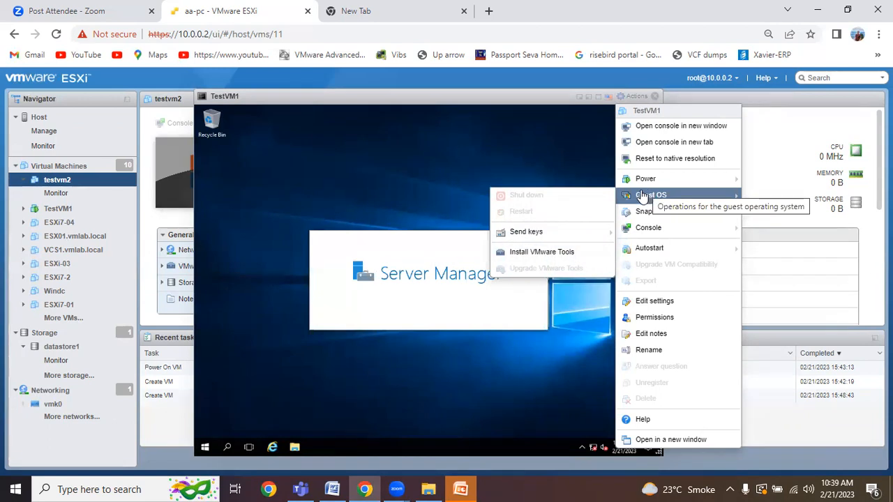
left_click(566, 253)
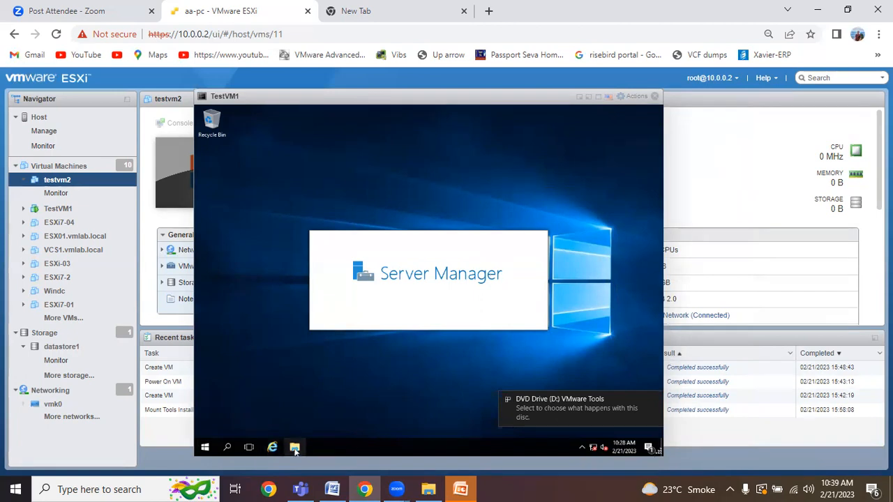
Step: In the VM's File Explorer, go to This PC and select DVD Drive (D:) VMware Tools
left_click(295, 449)
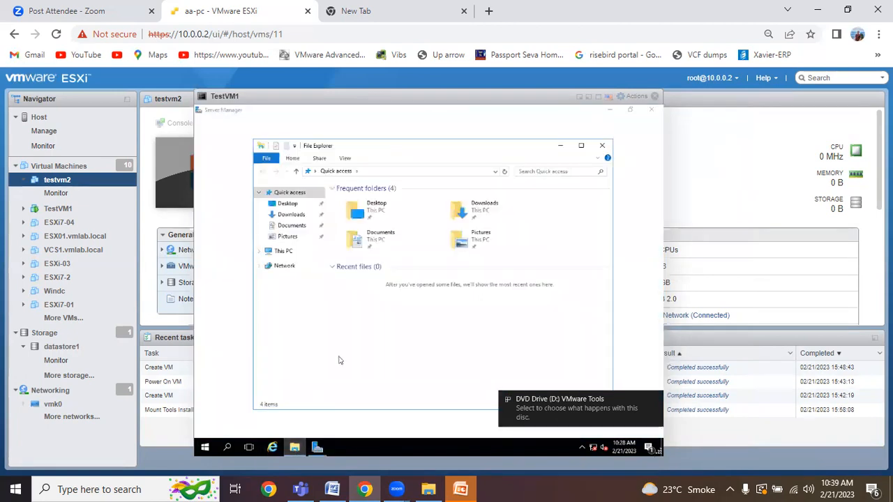
left_click(287, 252)
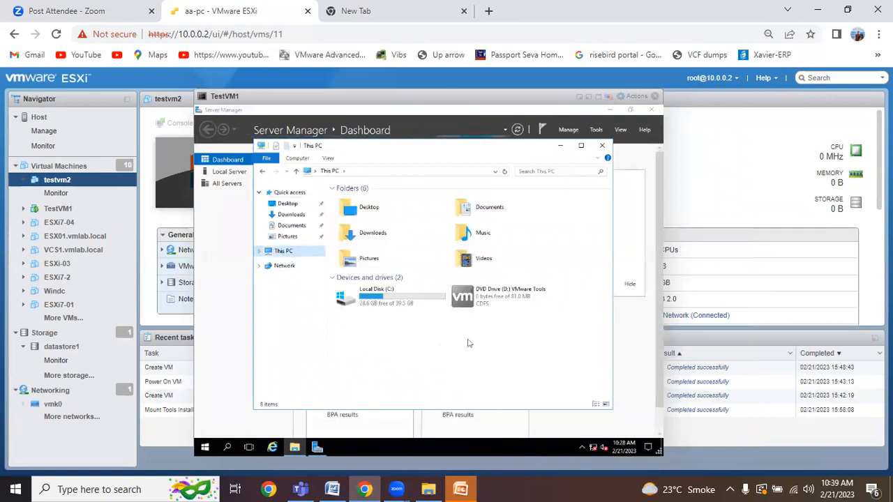
left_click(486, 304)
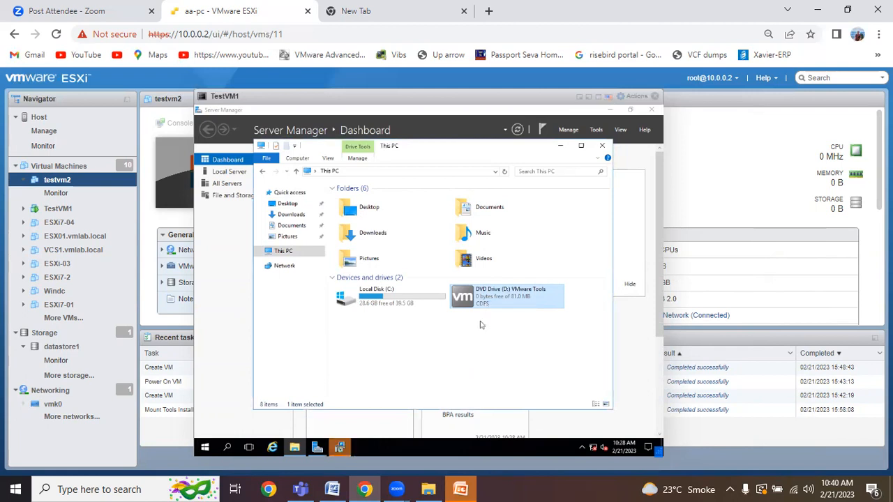
Step: Run the VMware Tools Setup wizard with the Typical setup type through Install and Finish
left_click(342, 447)
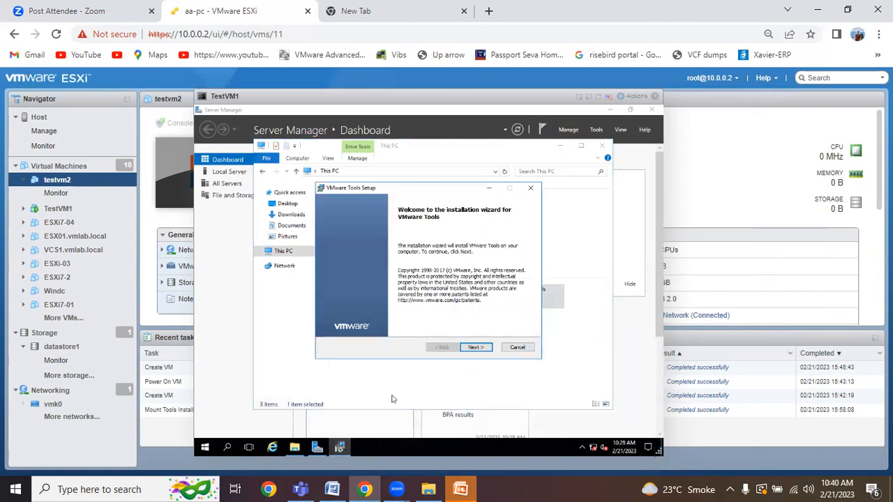
left_click(471, 353)
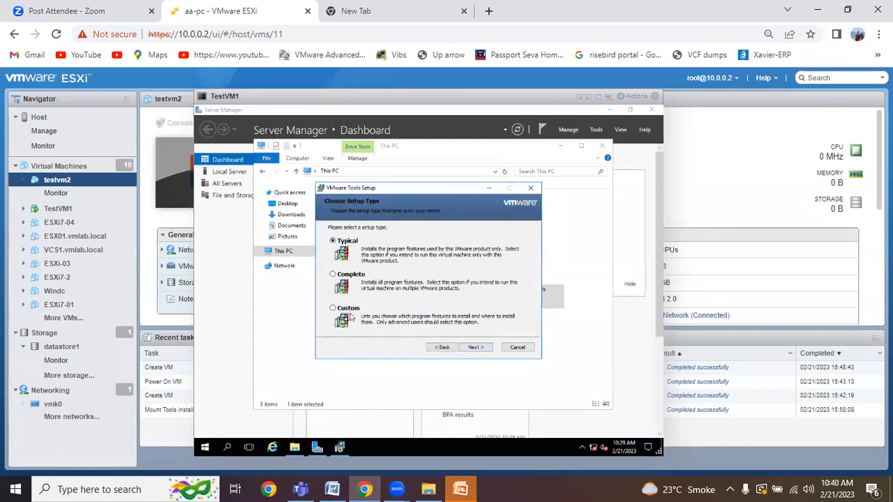
left_click(473, 348)
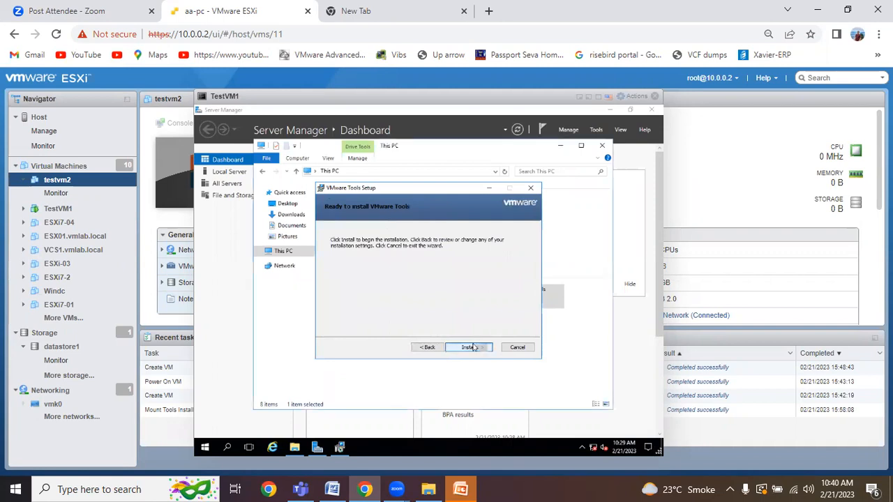
left_click(473, 347)
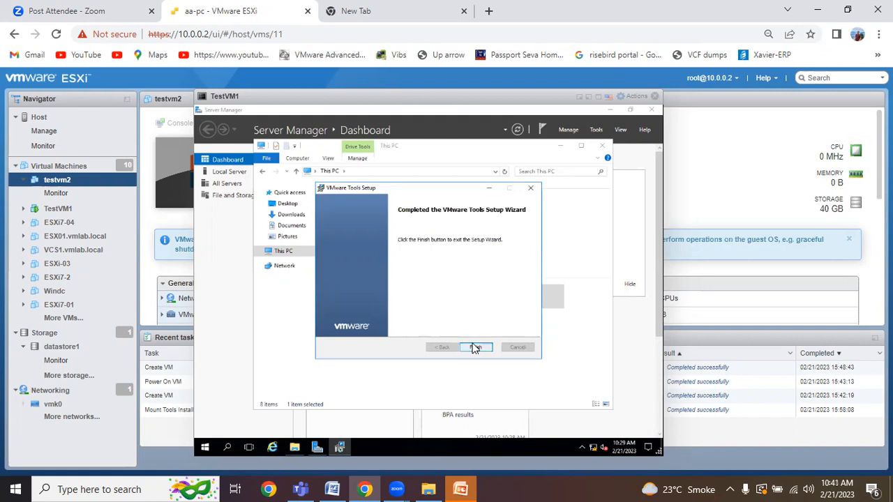
left_click(475, 348)
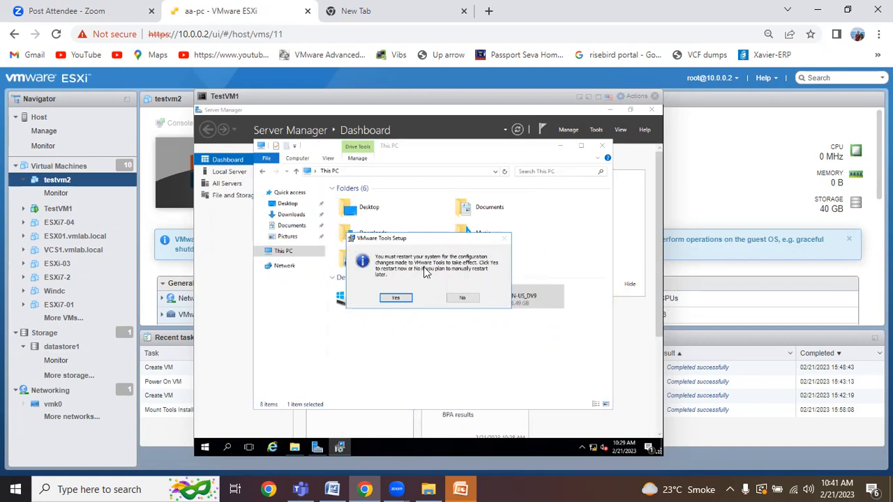
Step: Confirm Yes to restart TestVM1 after the VMware Tools install
left_click(396, 300)
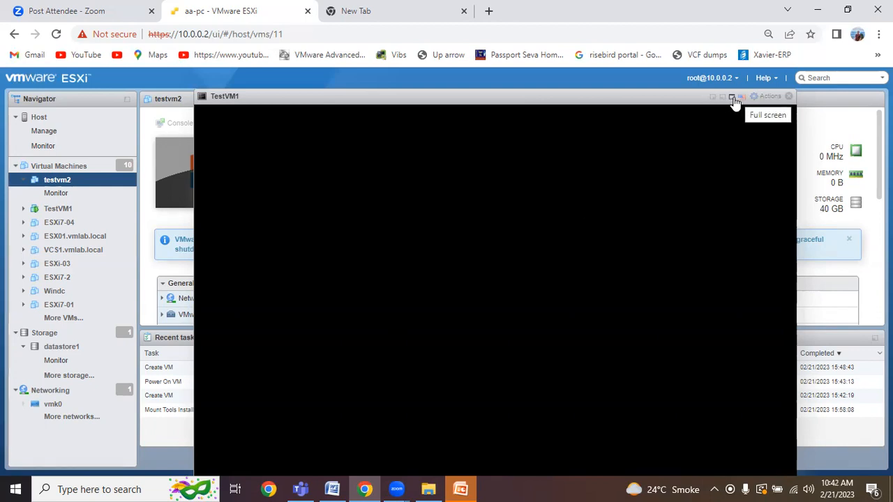
Step: Show TestVM1's console full screen during the reboot, then exit full screen
left_click(733, 98)
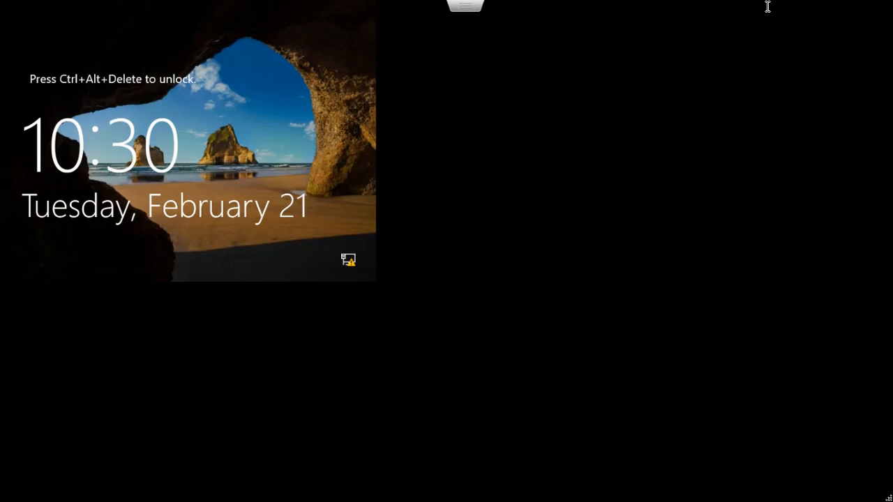
mouse_move(659, 16)
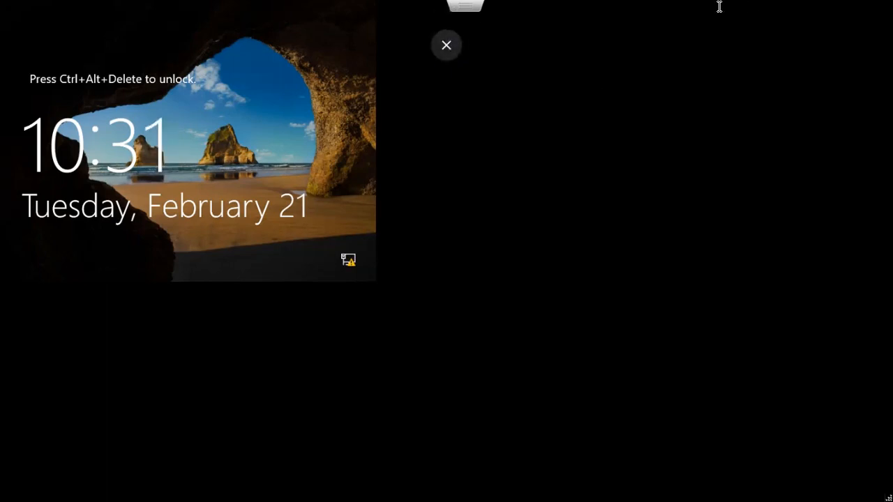
key("F11")
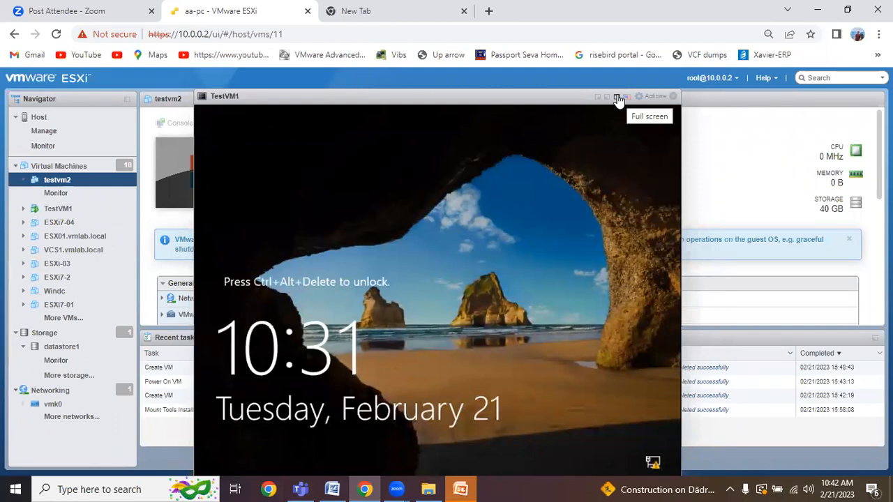
Step: Send Ctrl-Alt-Delete, enter and verify the Administrator password, and sign in
left_click(650, 96)
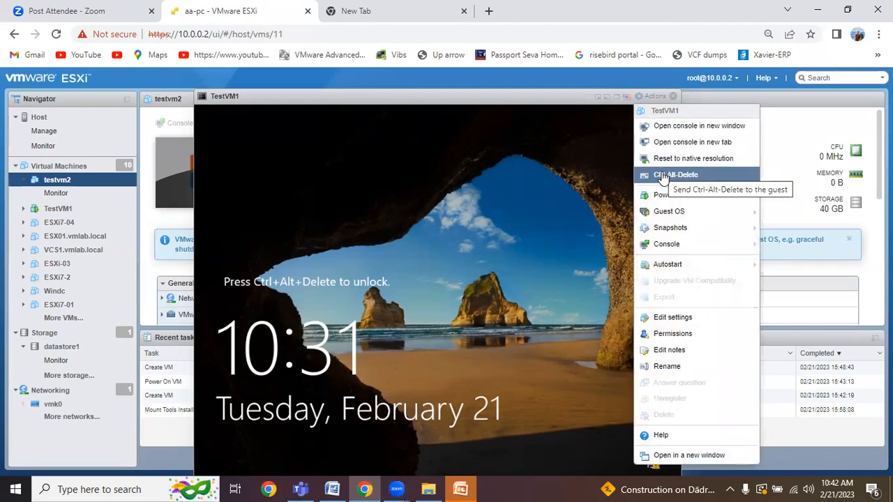
left_click(662, 176)
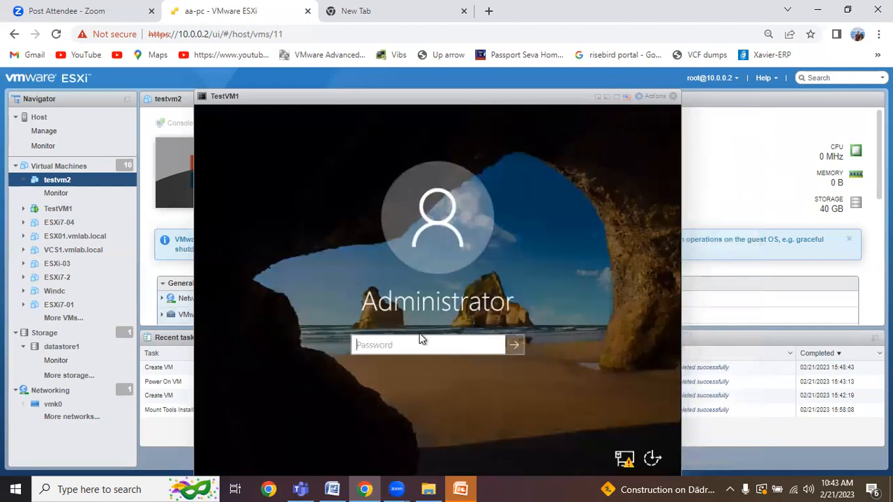
type("••")
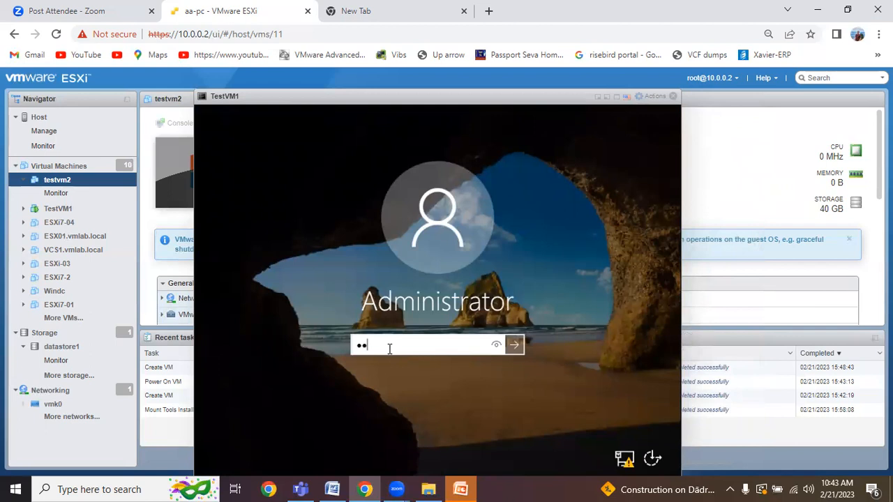
type("••••••")
left_click(497, 345)
left_click(514, 345)
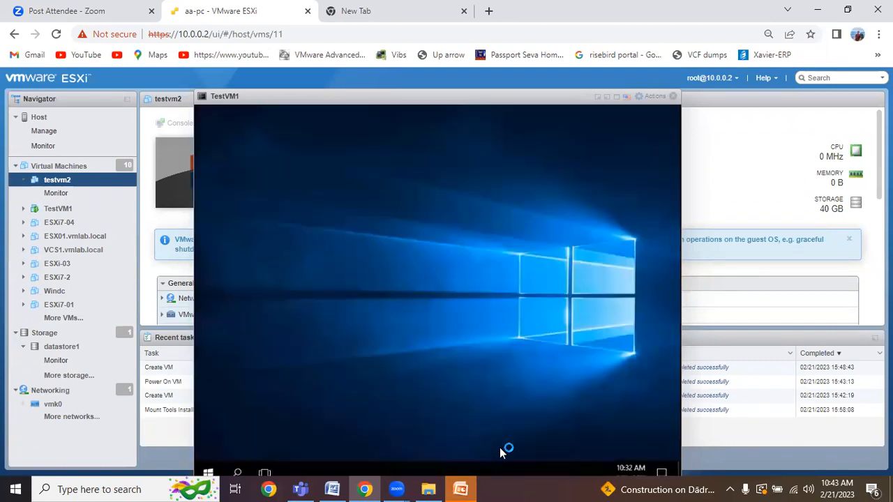
Step: Minimize the TestVM1 console window to reveal testvm2's summary page
left_click(614, 98)
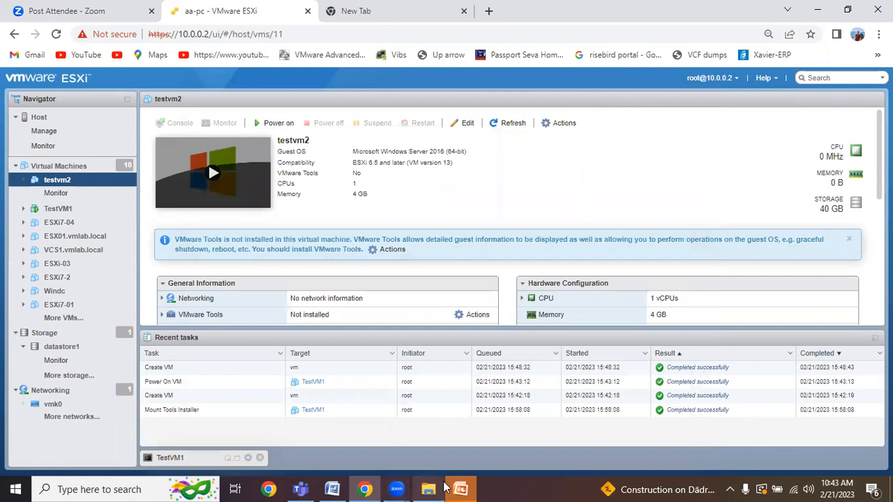
mouse_move(445, 487)
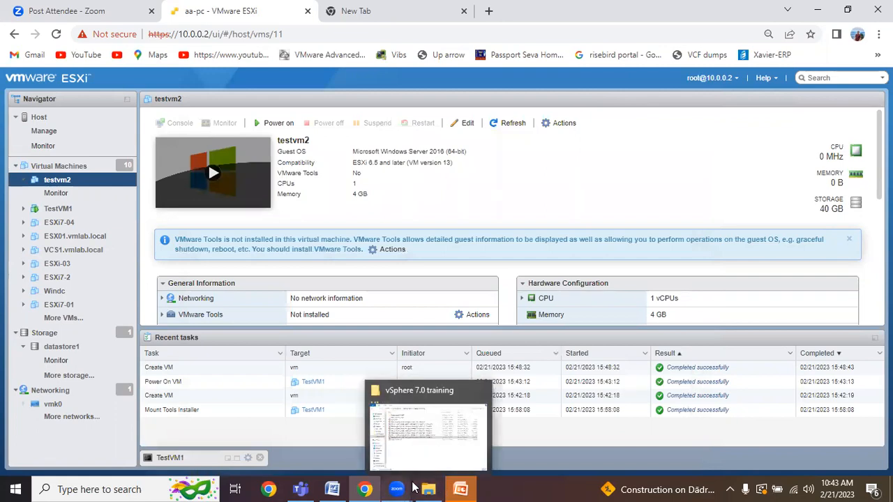
mouse_move(413, 487)
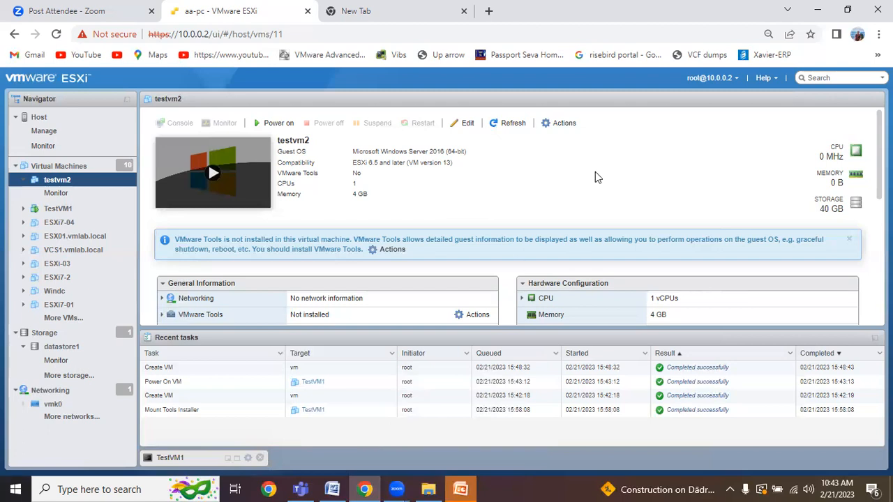
Step: Close PowerPoint's Insert Picture dialog and restore the TestVM1 console in the ESXi browser page
left_click(848, 9)
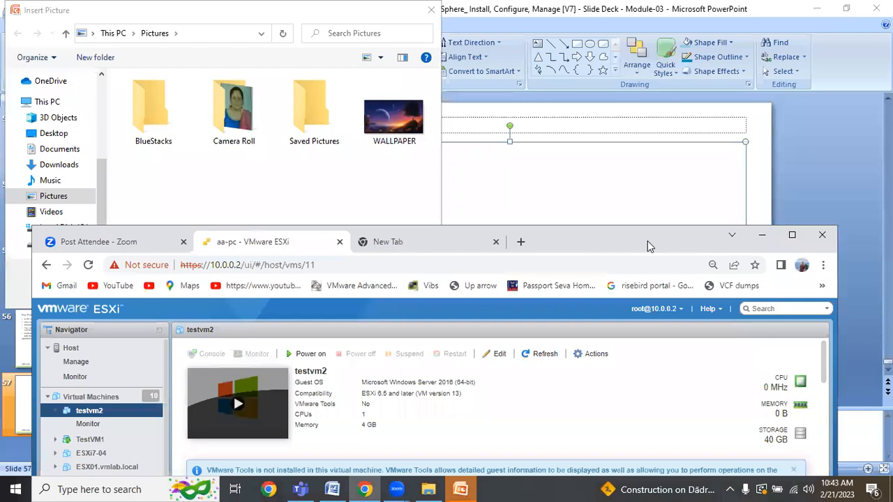
left_click_drag(648, 246, 670, 67)
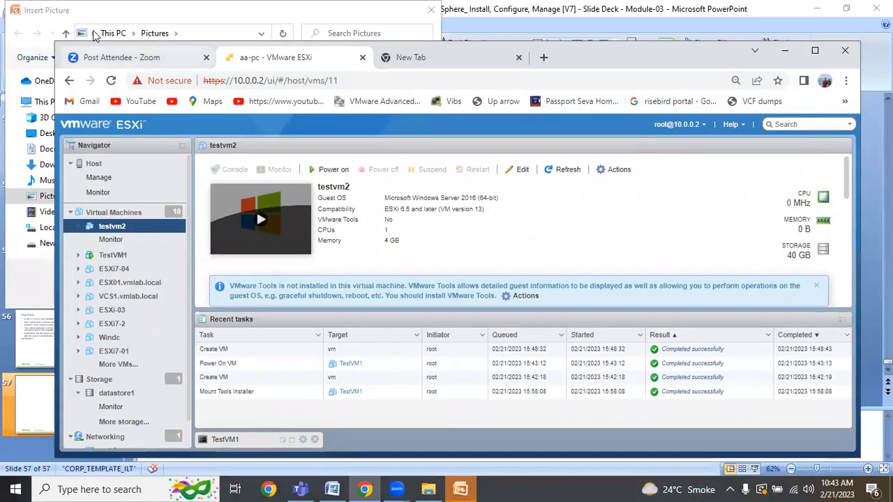
double_click(100, 11)
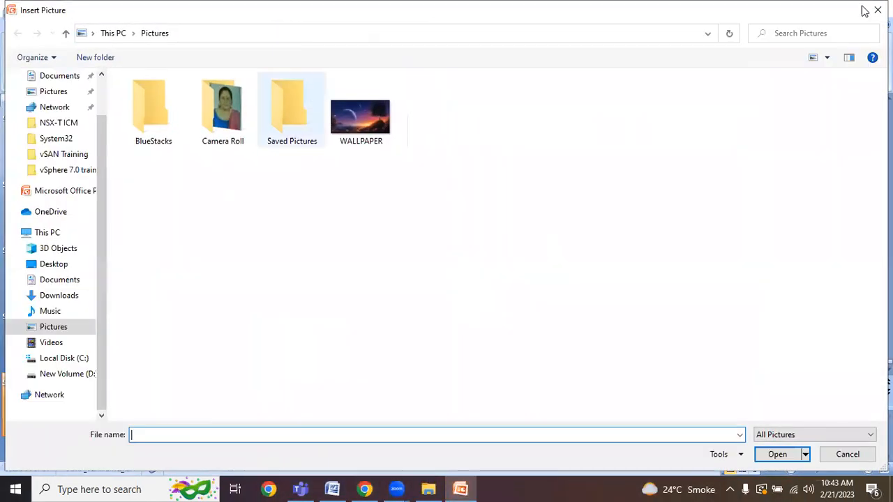
left_click(867, 10)
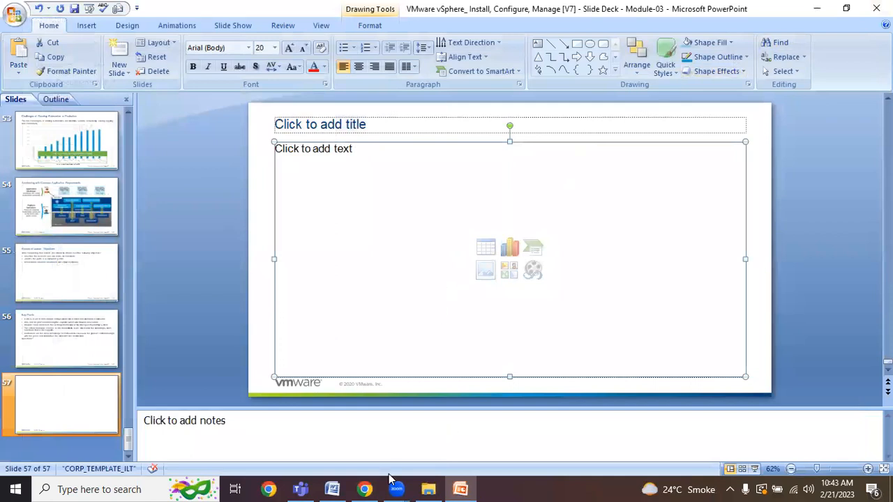
left_click(371, 488)
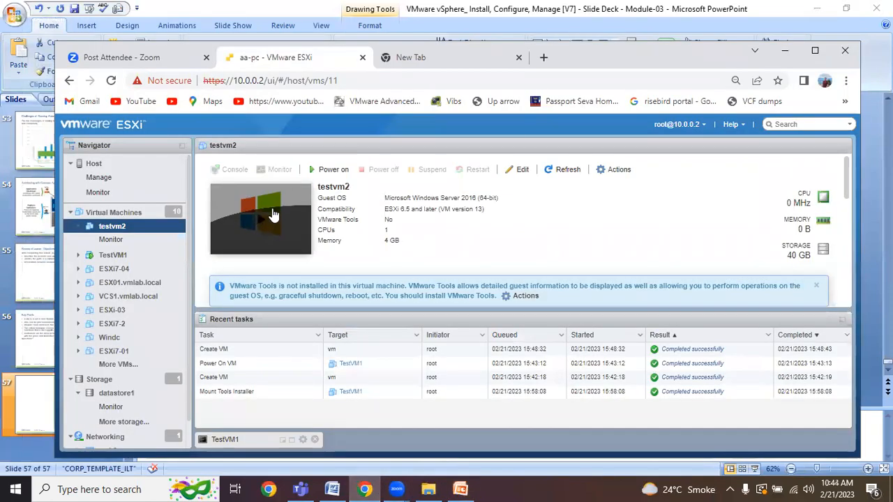
left_click(231, 442)
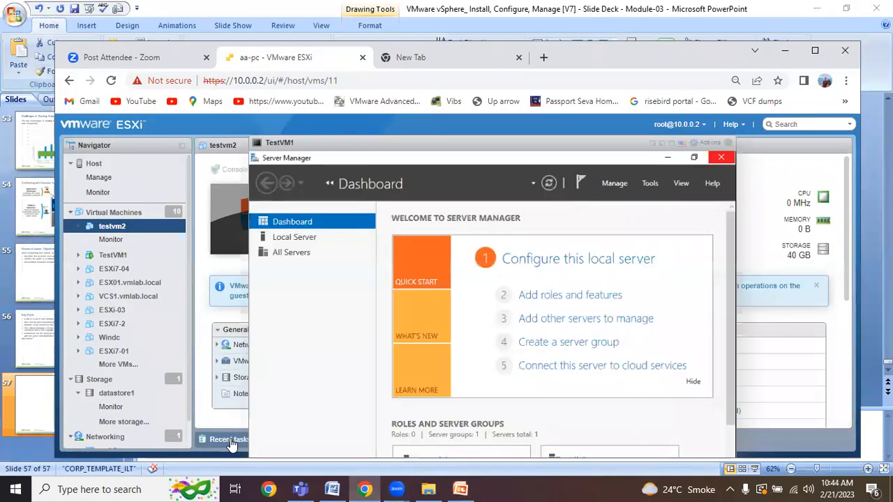
left_click(814, 50)
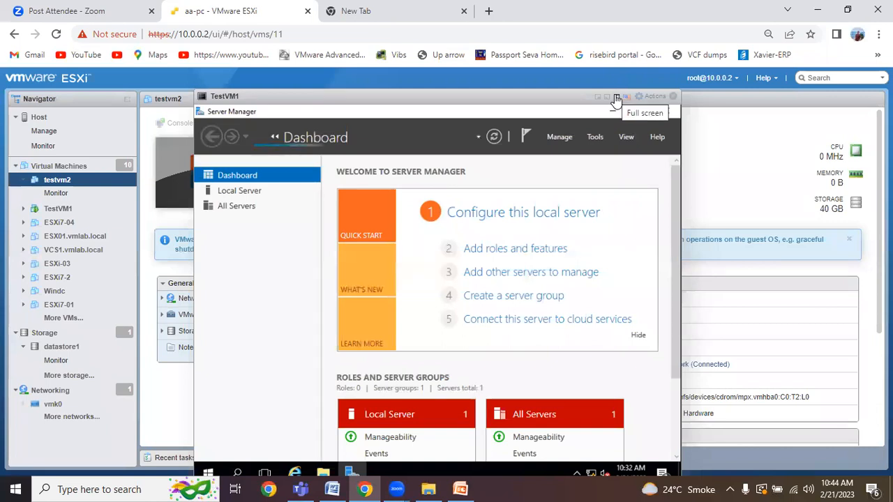
left_click(617, 97)
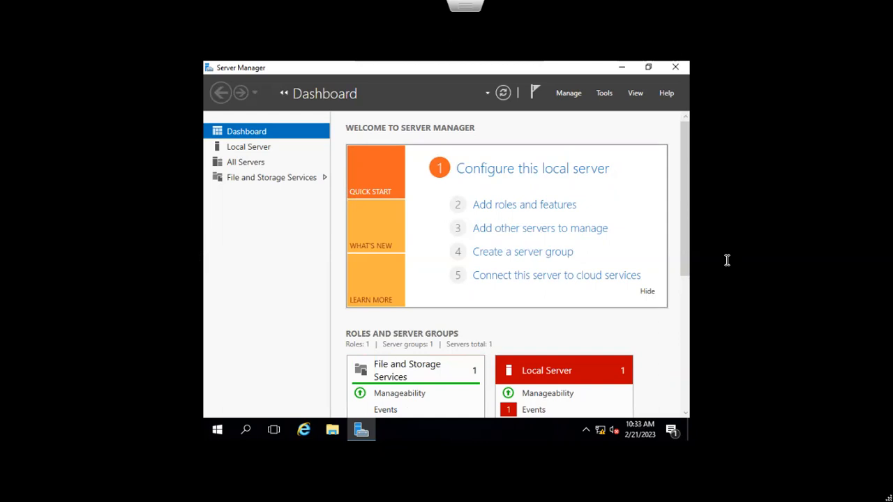
left_click(248, 151)
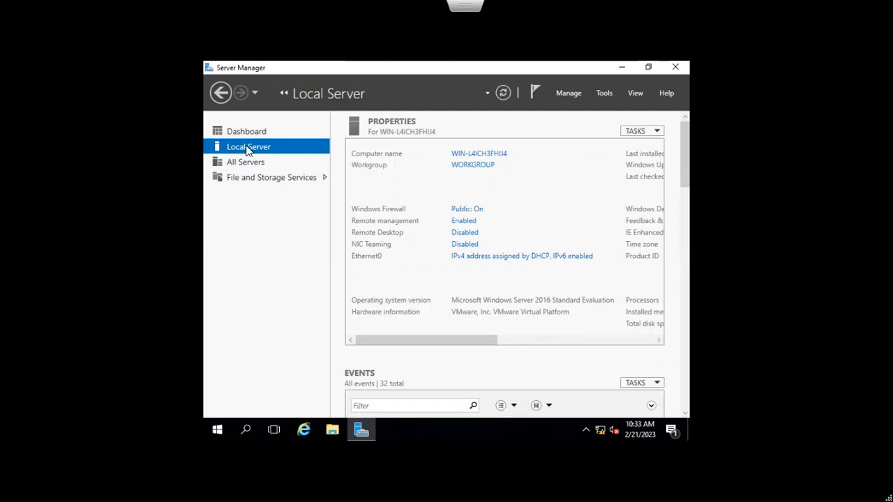
left_click(458, 154)
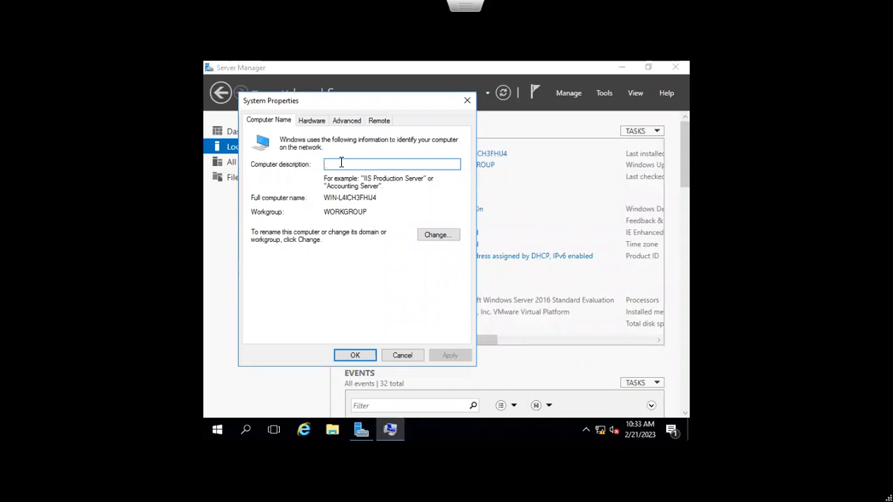
Step: Enter 'TestVM1' as the computer description and bring up the computer rename window
type("TestVM1")
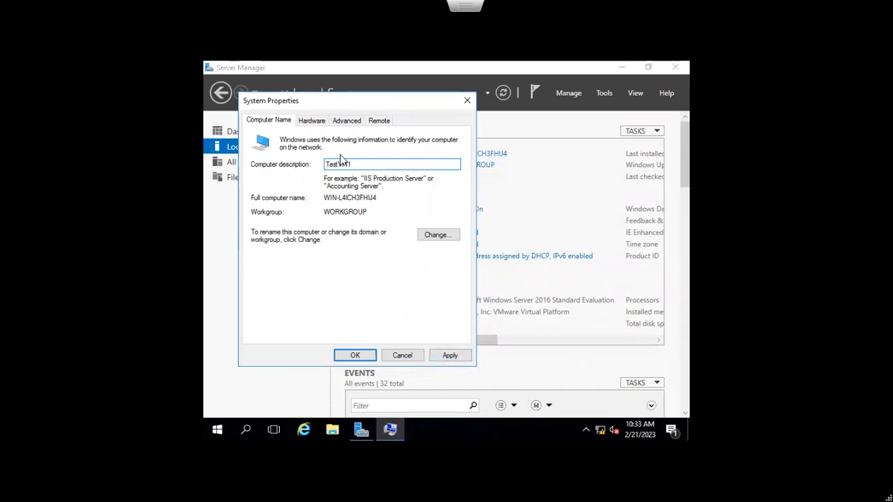
left_click(425, 236)
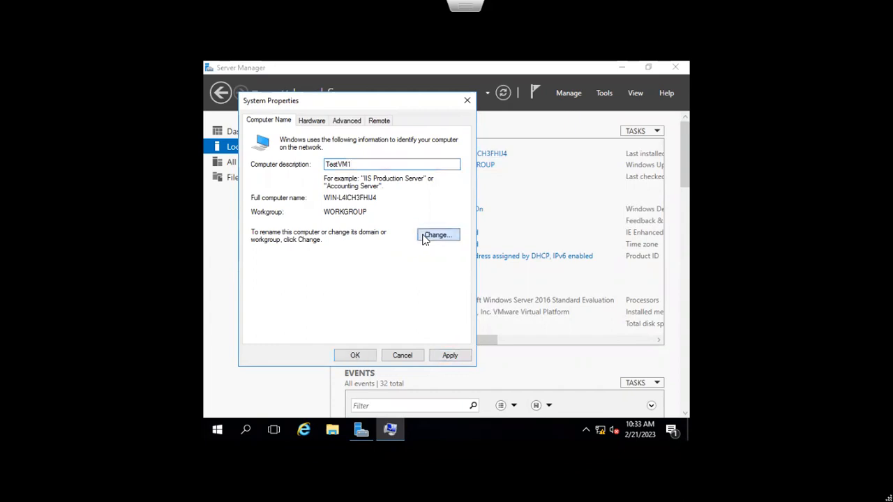
Step: Replace computer name WIN-L4ICH3FHIJ4 with TestVM1, apply it, and choose Restart Later
left_click(309, 190)
left_click_drag(311, 189, 252, 190)
key("BackSpace")
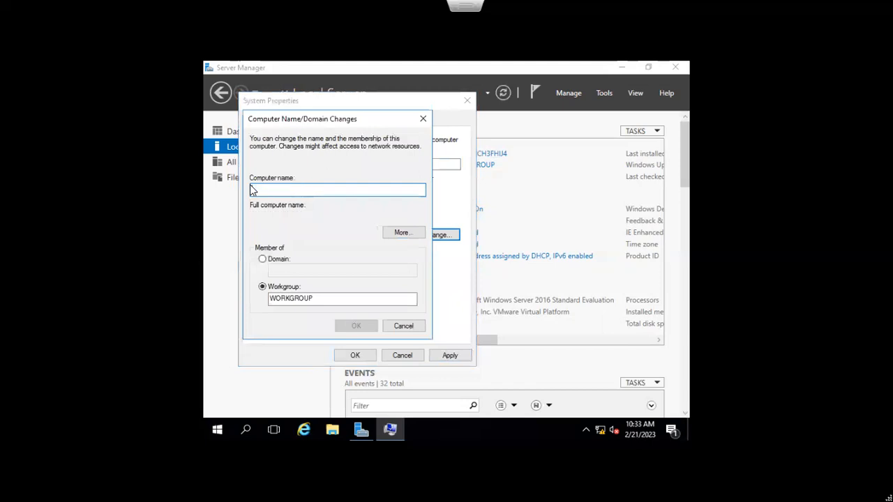
type("Tes")
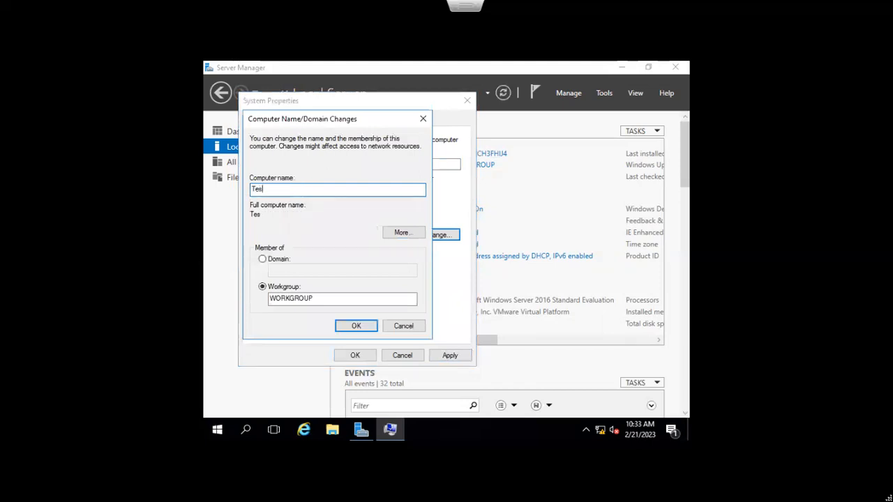
type("tVM1")
left_click(351, 325)
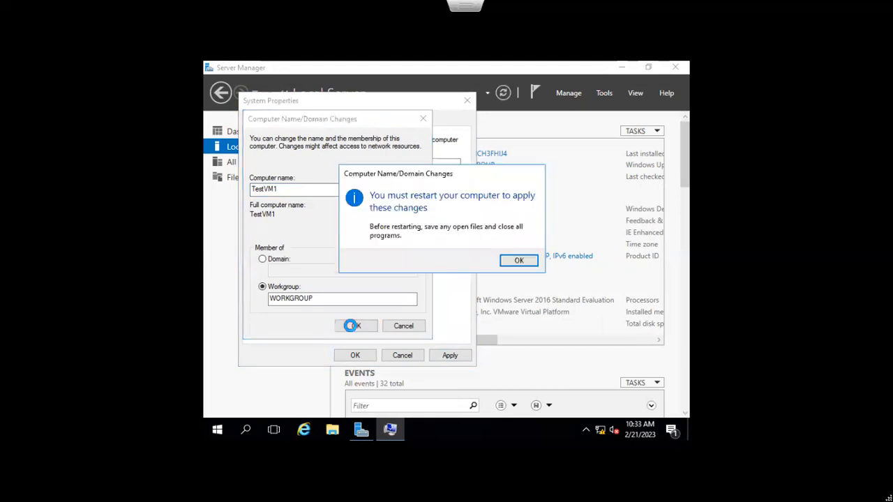
left_click(505, 261)
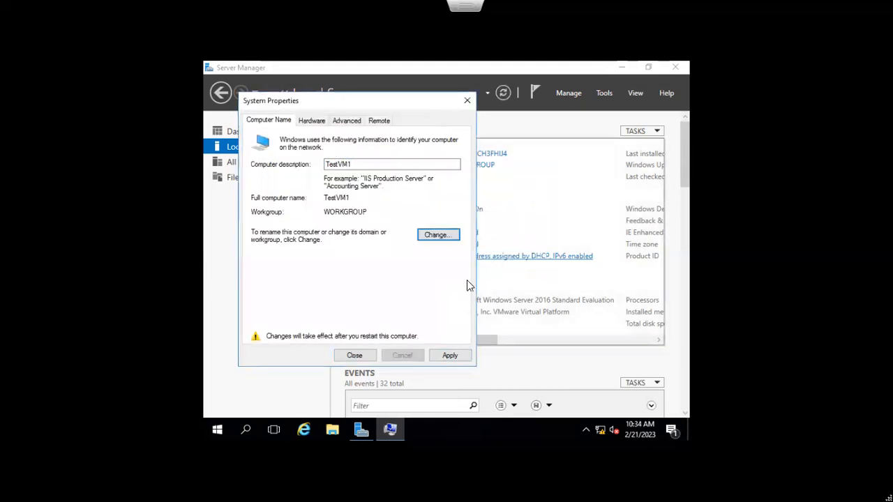
left_click(451, 354)
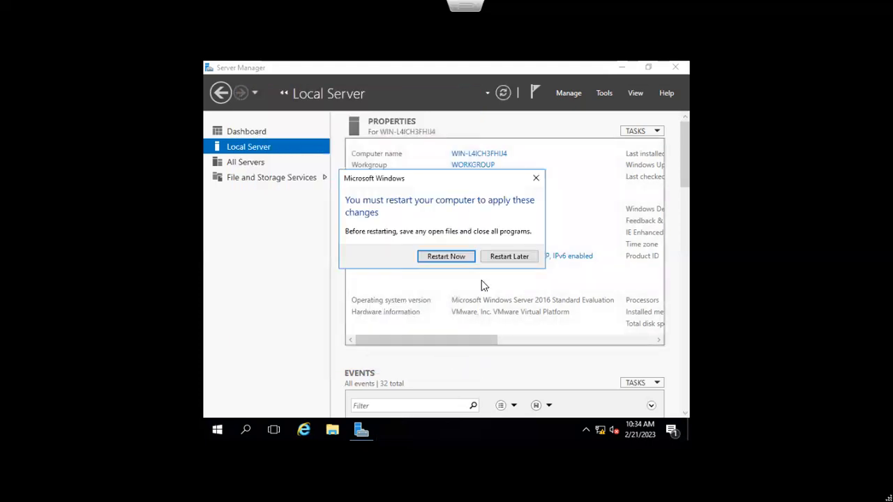
left_click(498, 258)
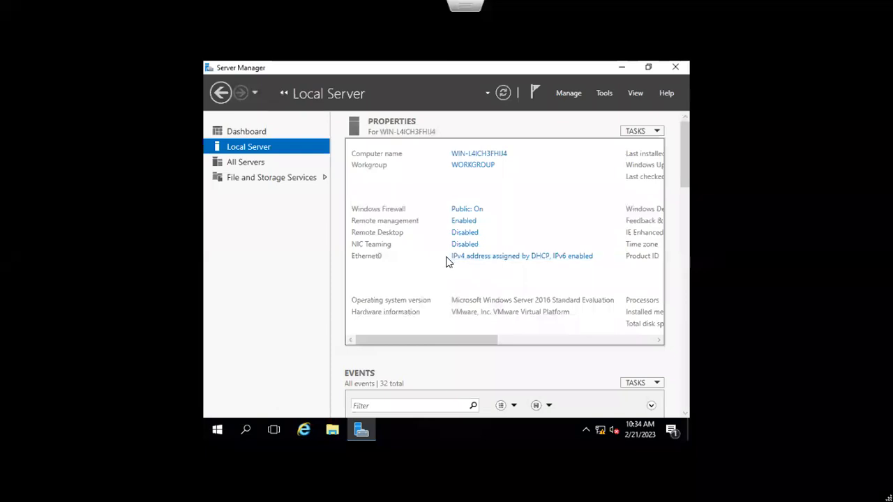
Step: Switch both private and public network settings to Off in Windows Firewall and save
left_click(464, 211)
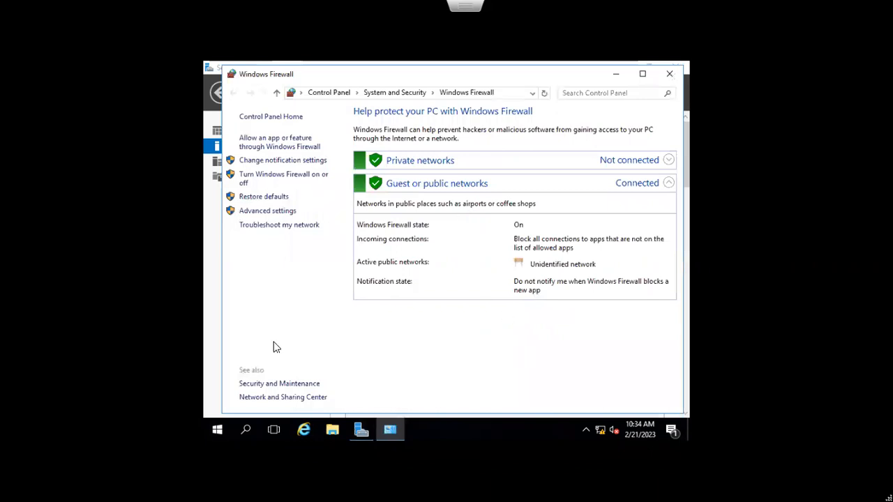
left_click(447, 163)
left_click(667, 162)
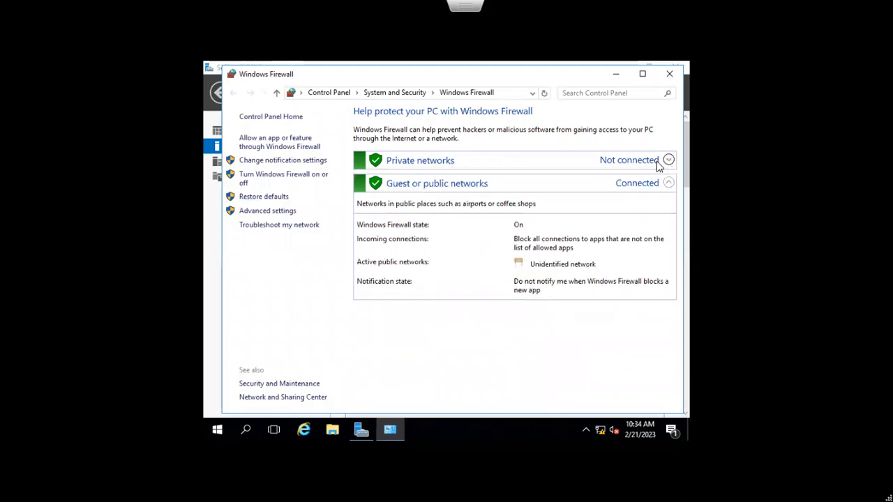
left_click(286, 180)
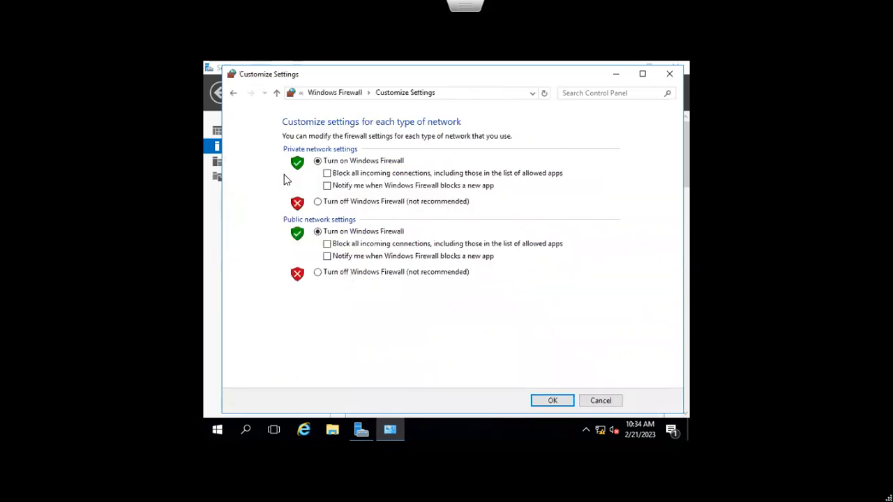
left_click(319, 202)
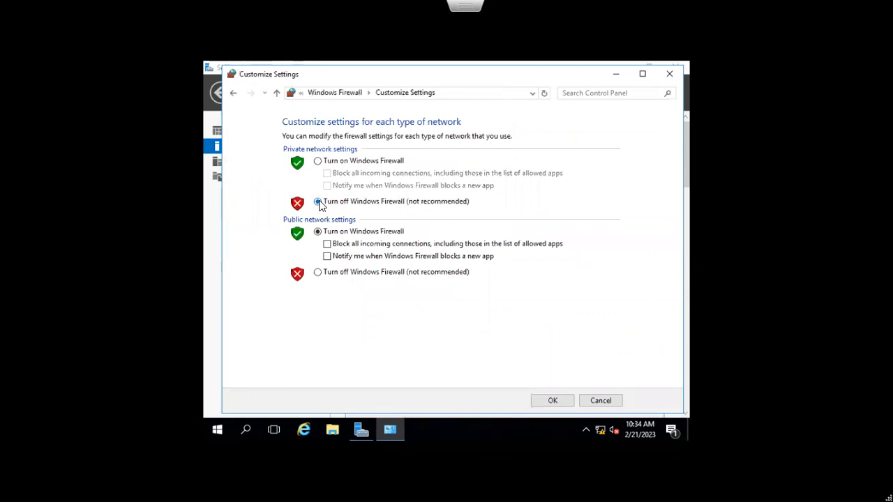
left_click(316, 273)
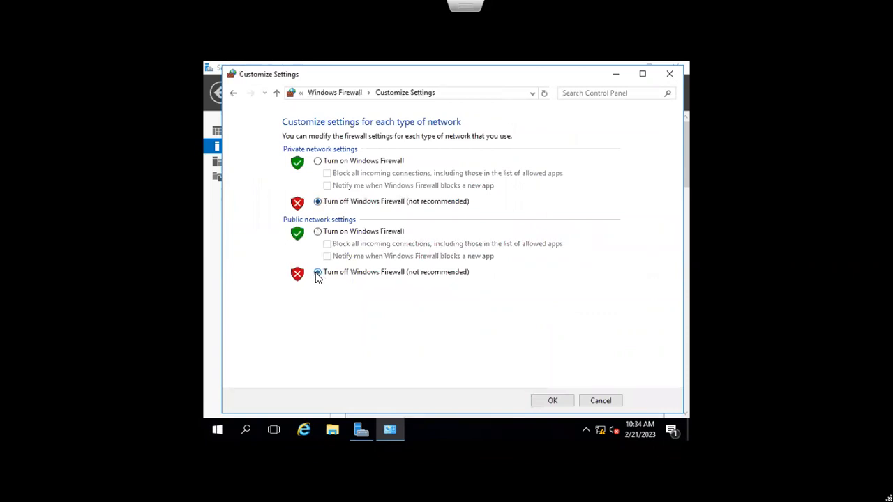
left_click(553, 401)
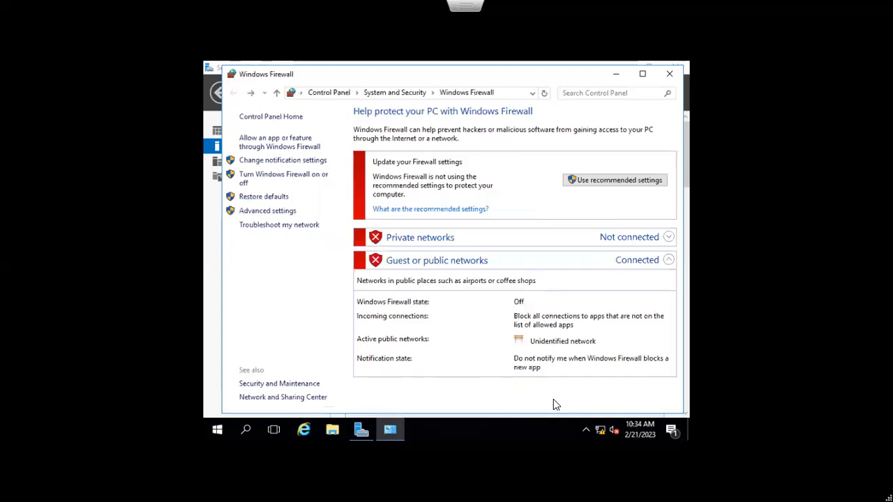
Step: Enable Remote Desktop by allowing remote connections to this computer and applying the change
left_click(667, 77)
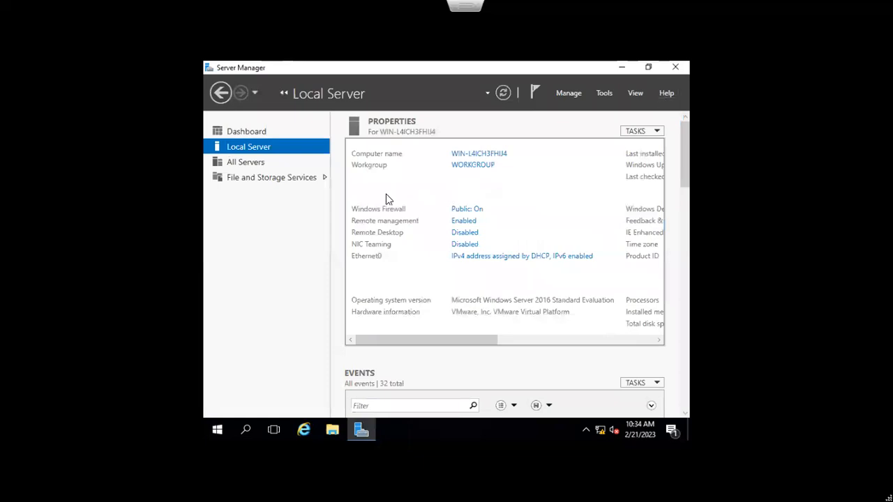
left_click(464, 233)
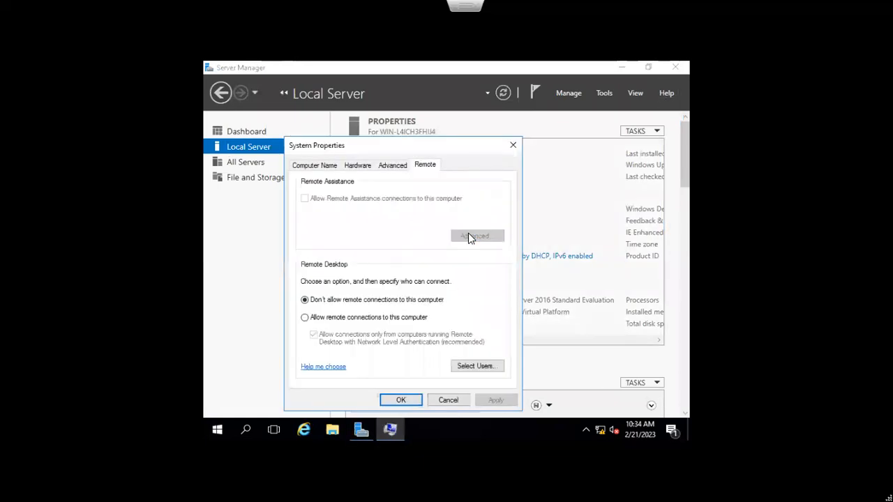
left_click(305, 319)
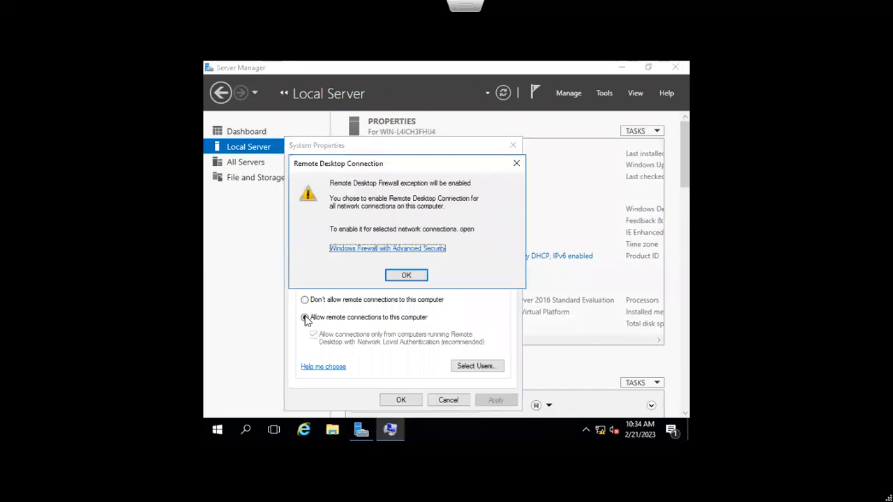
left_click(401, 275)
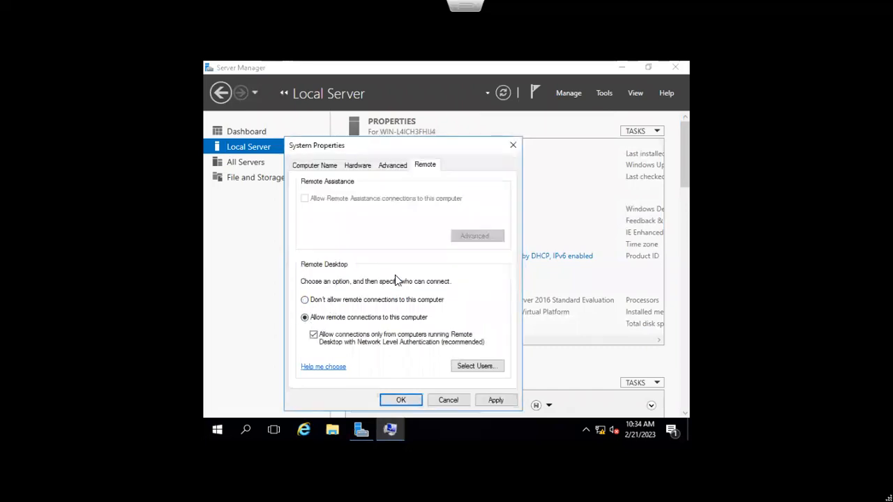
left_click(495, 400)
left_click(419, 400)
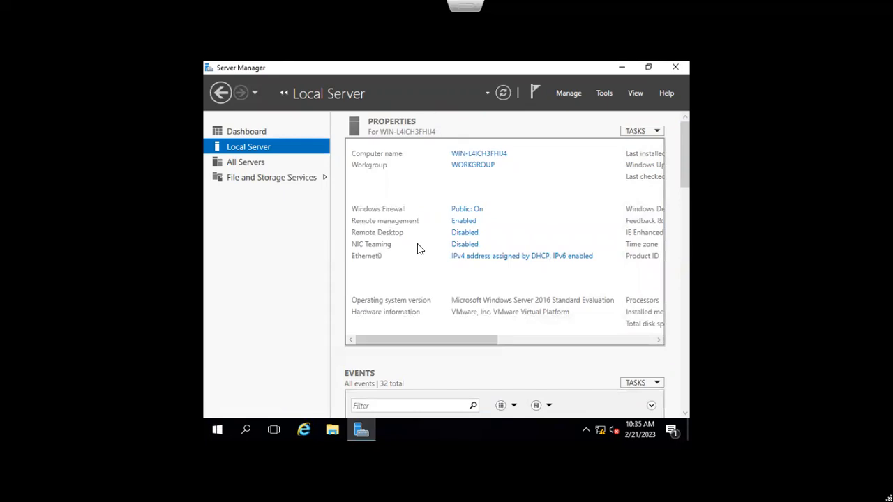
Step: Turn IE Enhanced Security Configuration off for administrators and users
left_click_drag(387, 344, 518, 344)
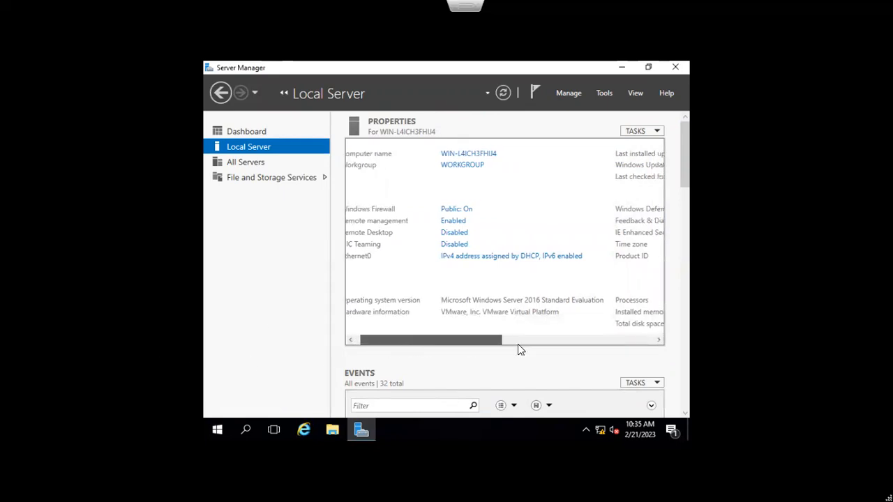
left_click(452, 233)
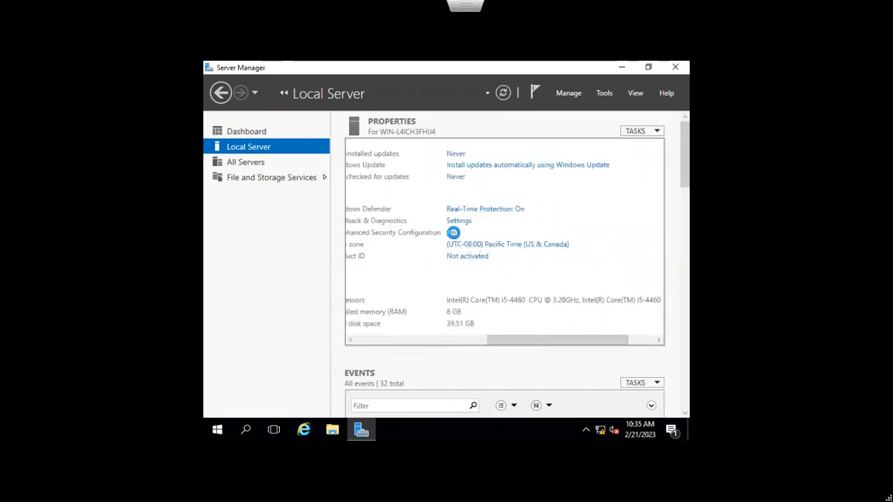
left_click(380, 230)
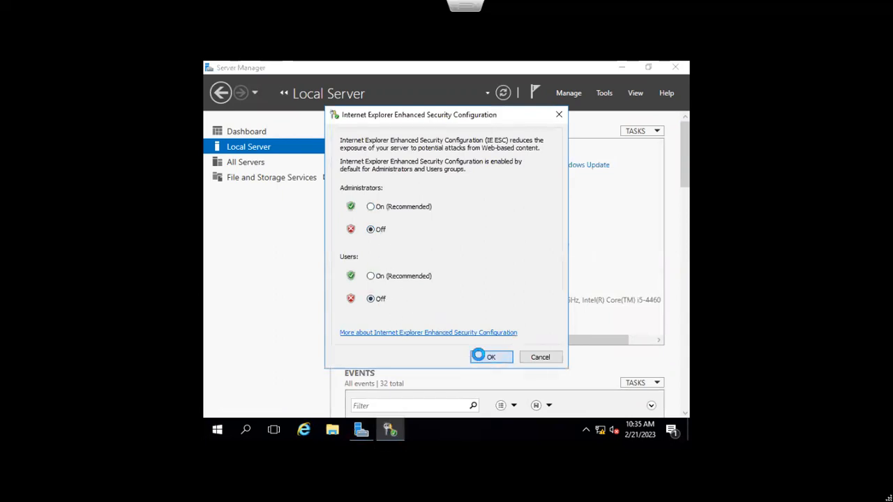
left_click(479, 356)
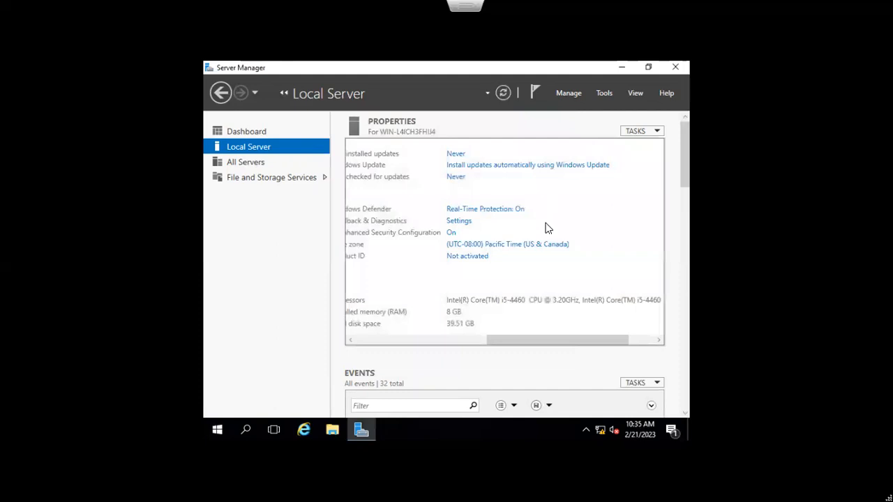
left_click(598, 428)
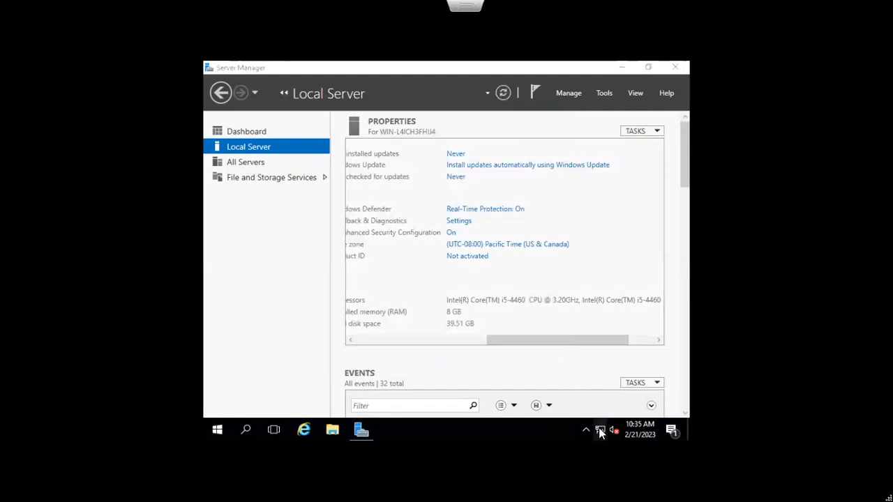
Step: Open the Internet Protocol Version 4 (TCP/IPv4) properties of the Ethernet0 adapter
left_click(534, 405)
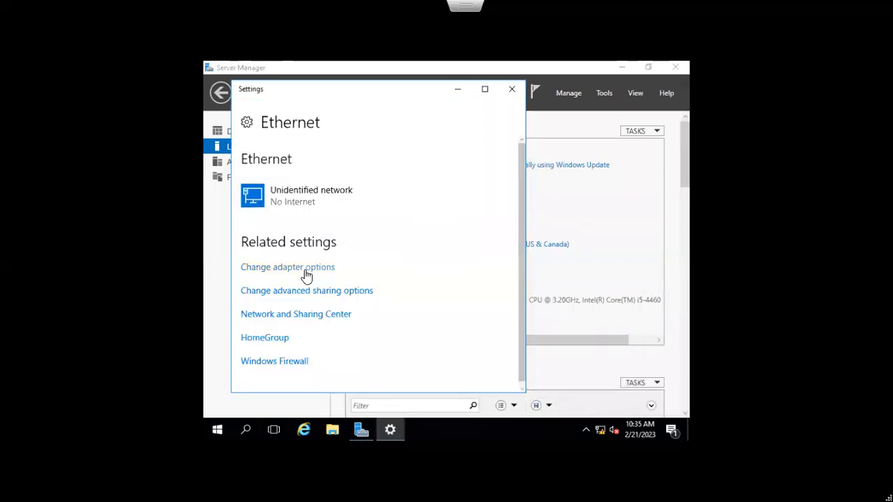
left_click(305, 274)
left_click(288, 134)
right_click(287, 133)
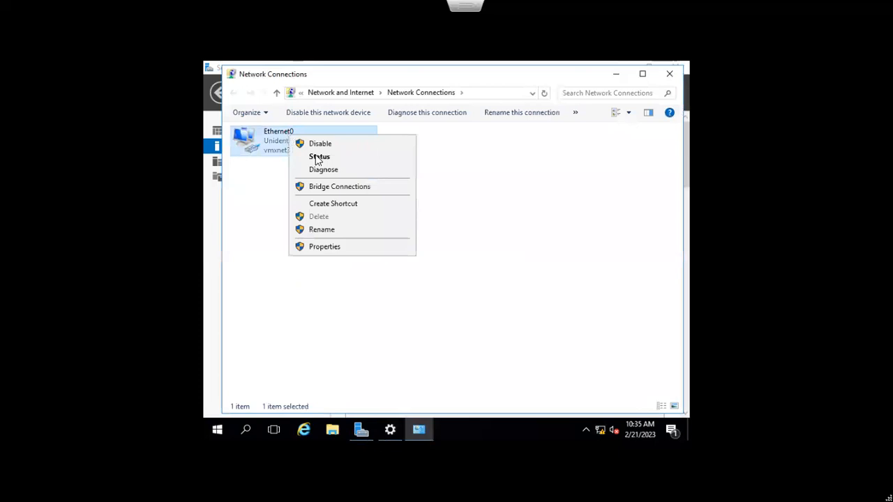
left_click(347, 246)
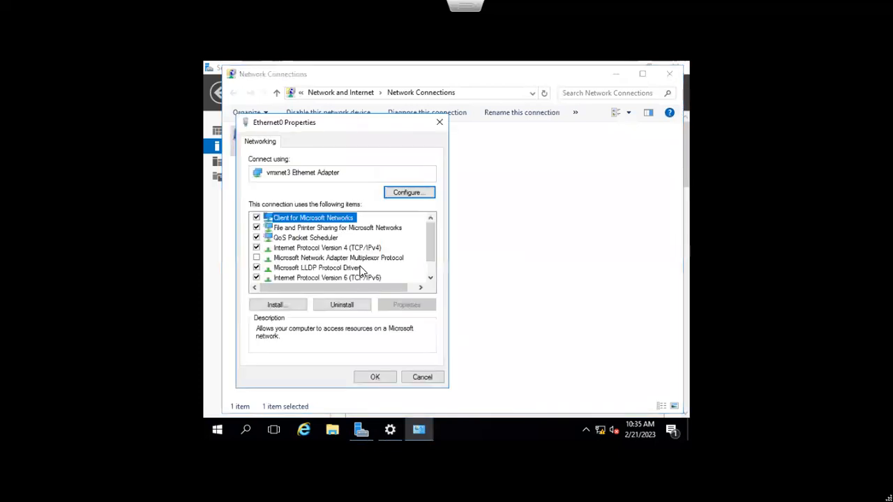
left_click(372, 248)
left_click(406, 305)
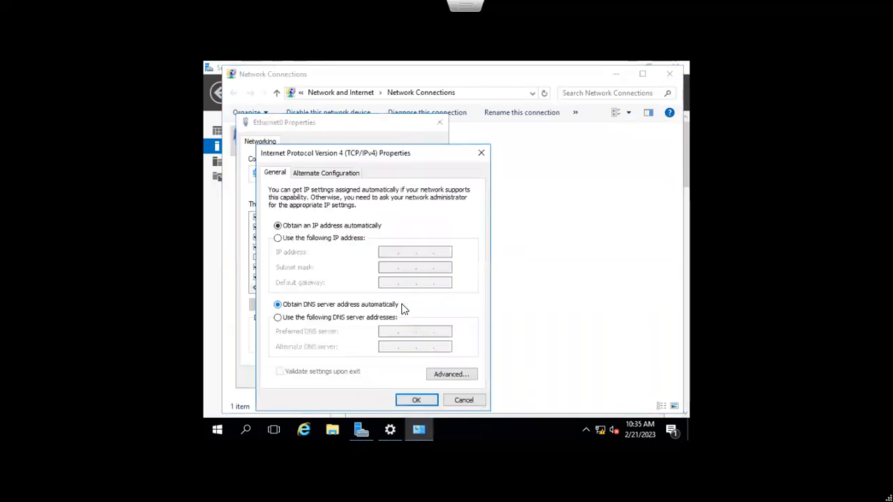
Step: Set static IP 10.0.0.51, mask 255.255.255.0, gateway 10.0.0.1 and DNS 10.0.0.101
left_click(349, 238)
left_click(392, 250)
type("10.0.0.")
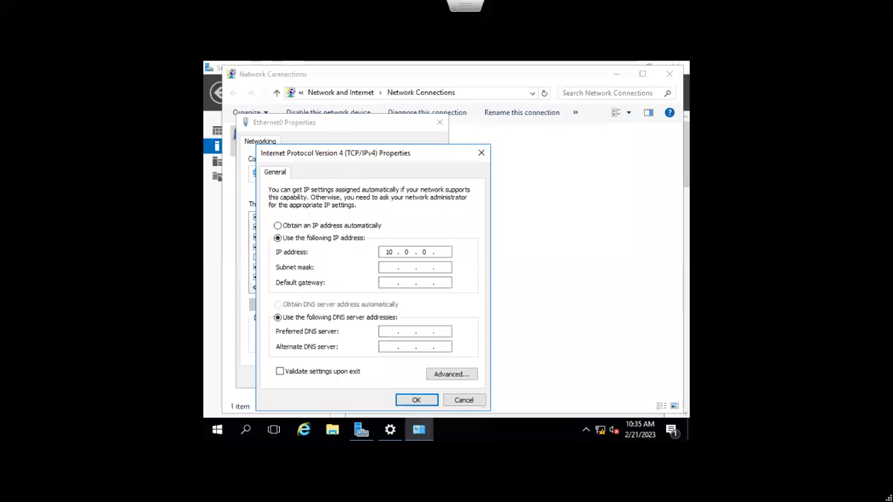
type("51")
key("Tab")
type("255 . 255 . 255")
key("Tab")
type("10 ")
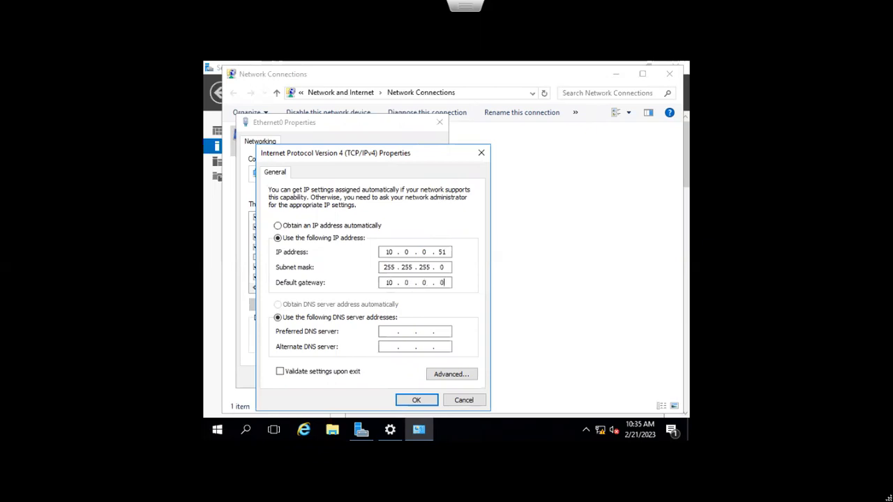
type(". 0 . 0 . 1")
key("Tab")
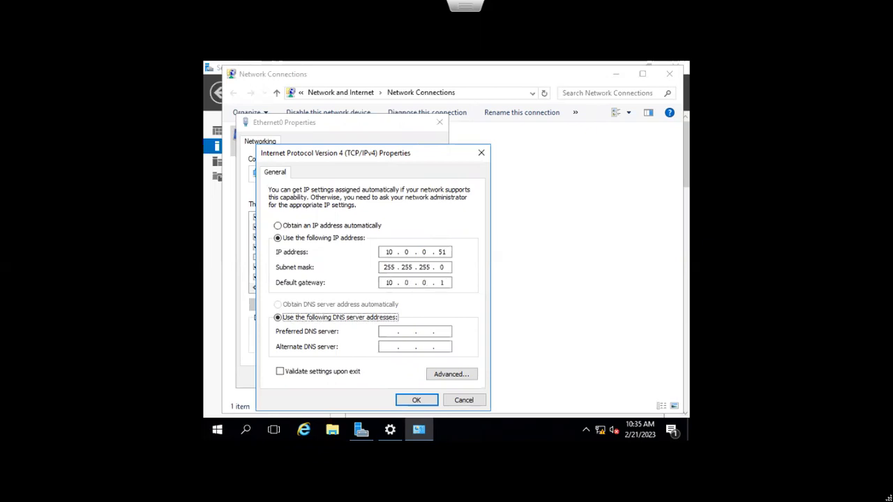
key("Tab")
type("10.0.0.11")
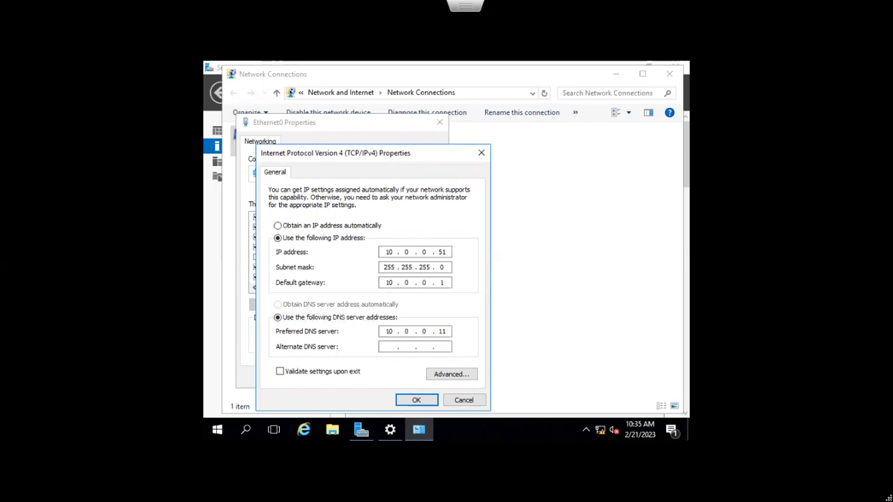
type("01")
Step: Save the IPv4 settings, close the adapter properties, and allow network discovery
left_click(420, 400)
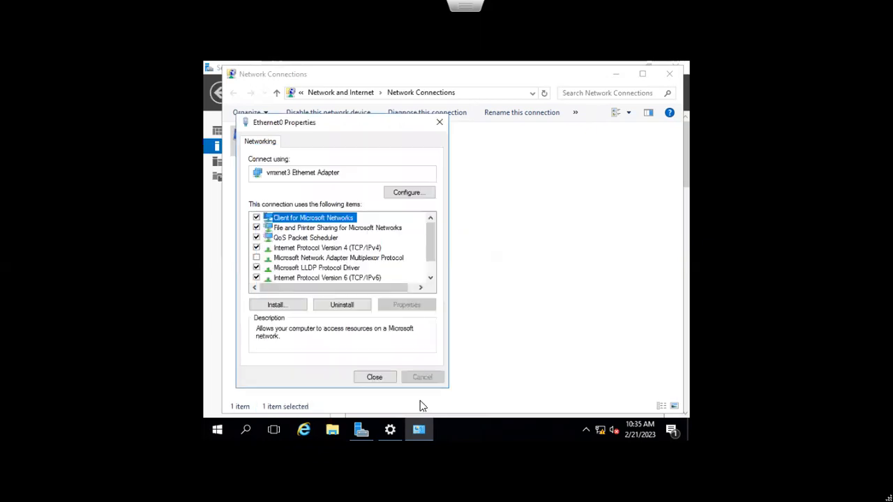
left_click(380, 378)
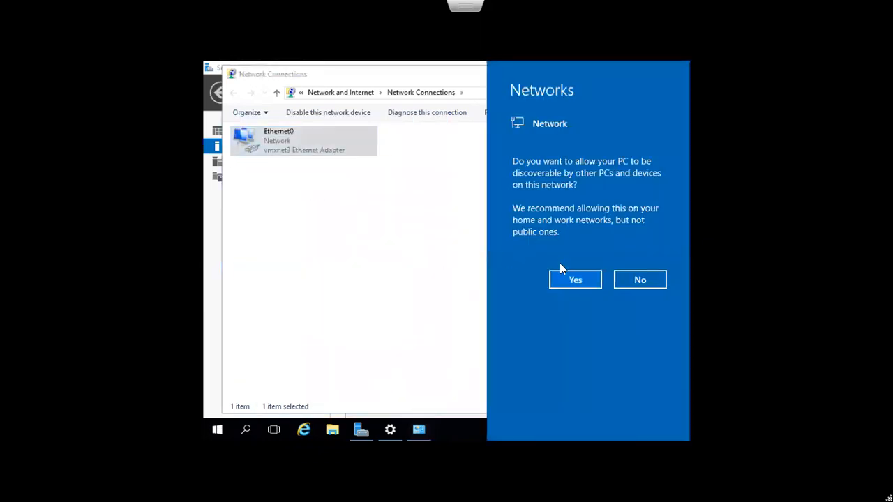
left_click(574, 280)
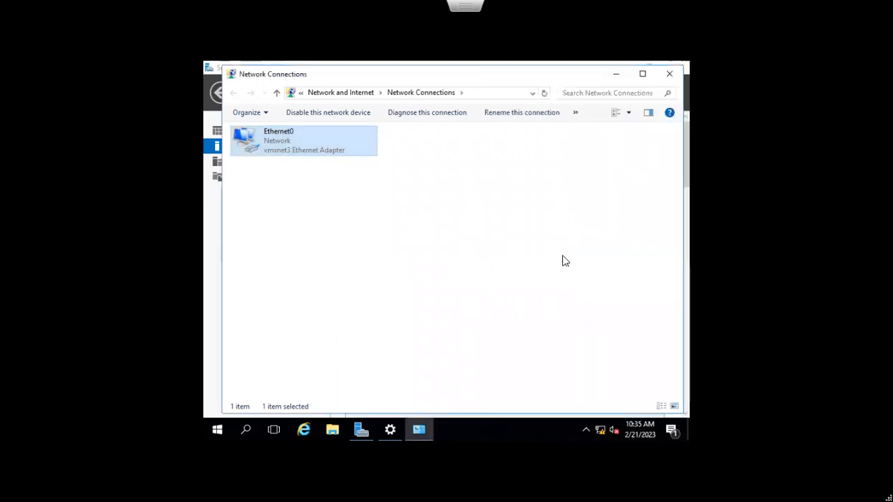
left_click(668, 75)
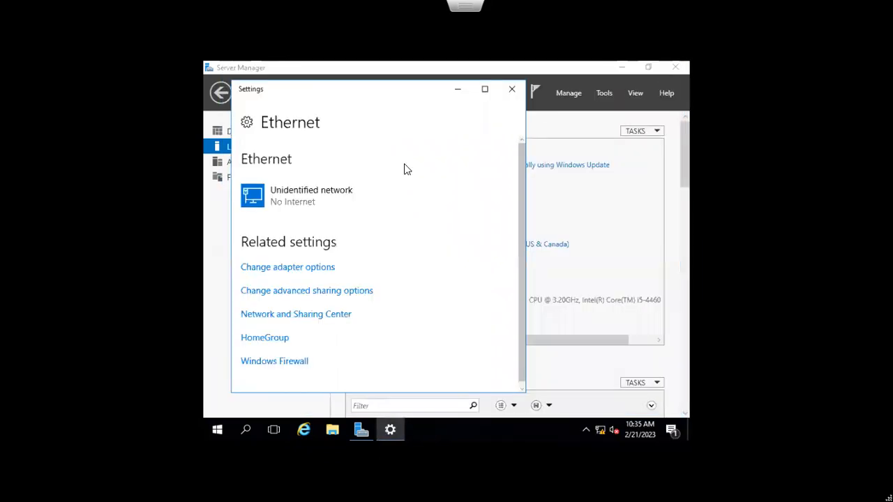
Step: Close the Ethernet settings and return to the Local Server page via All Servers
left_click(513, 85)
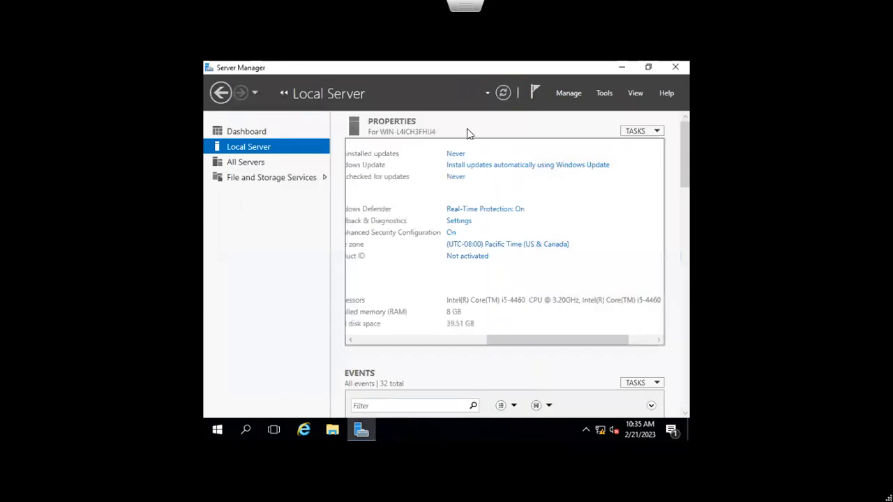
left_click(252, 166)
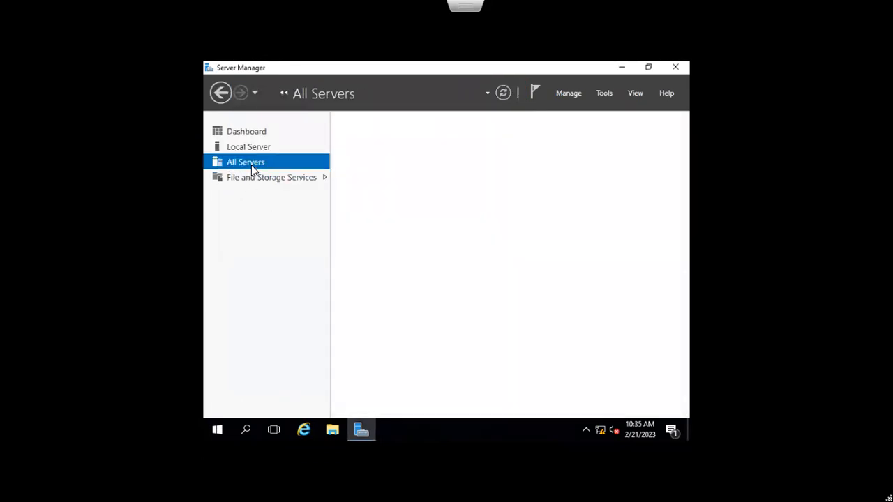
left_click(261, 145)
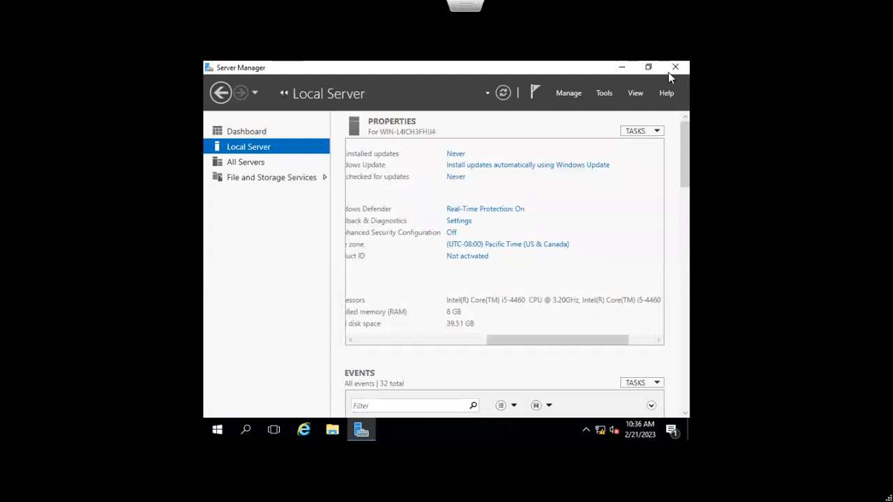
Step: Restart the server with the default reason and leave the full-screen console
left_click(219, 430)
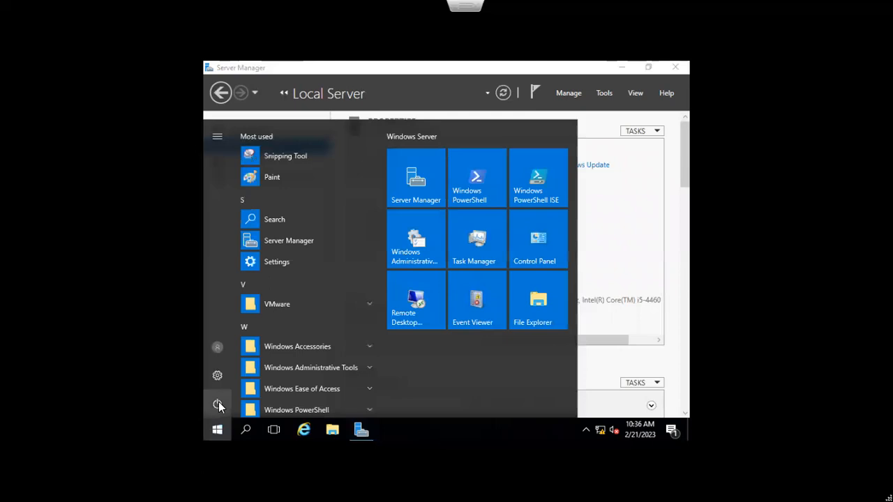
left_click(218, 406)
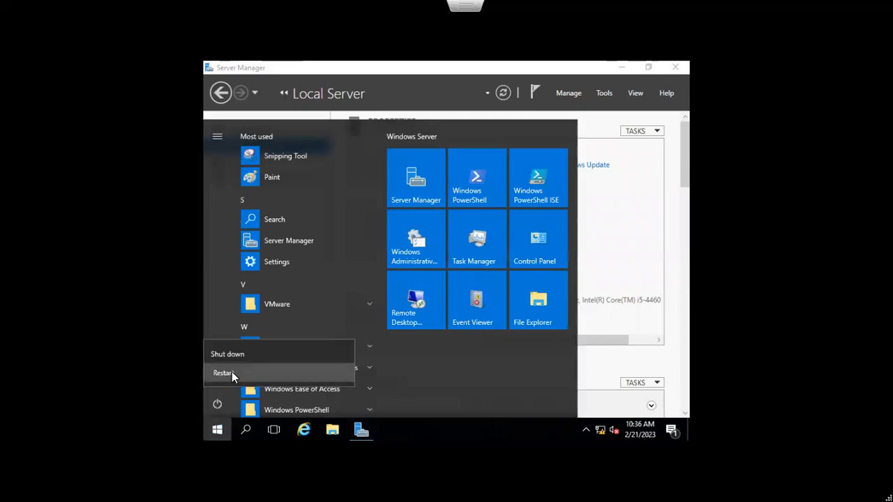
left_click(231, 372)
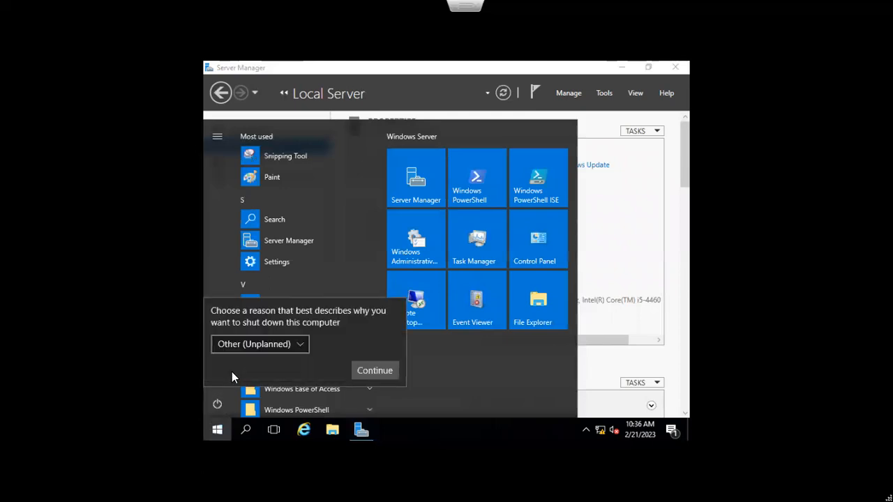
left_click(361, 371)
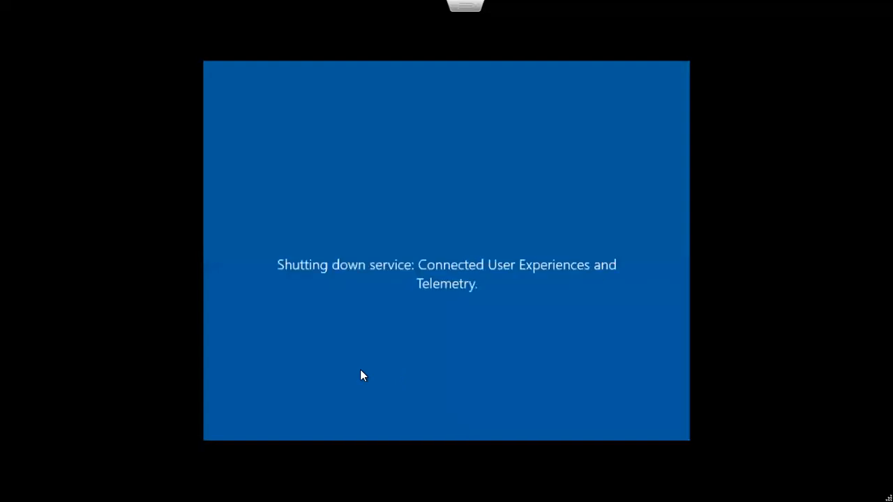
key("Escape")
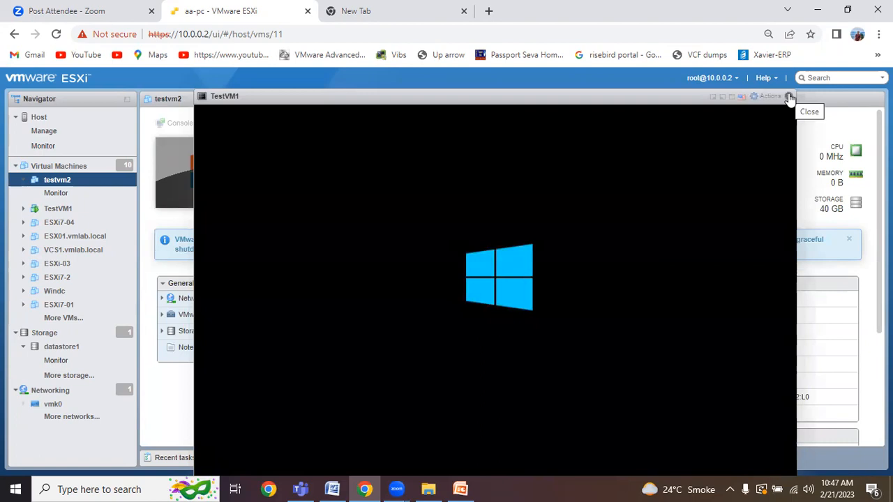
Step: Close the console, check TestVM1's 2 CPUs, 8192 MB memory and 40 GB disk in Edit settings, and save
left_click(789, 97)
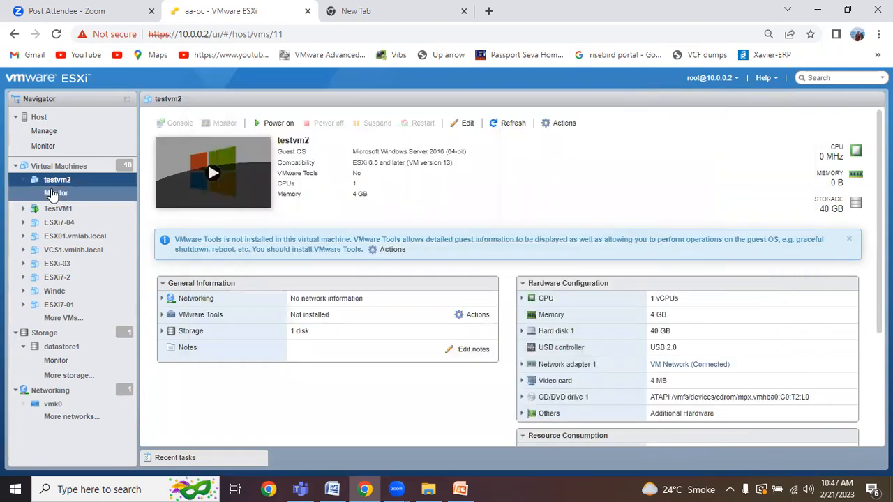
right_click(62, 208)
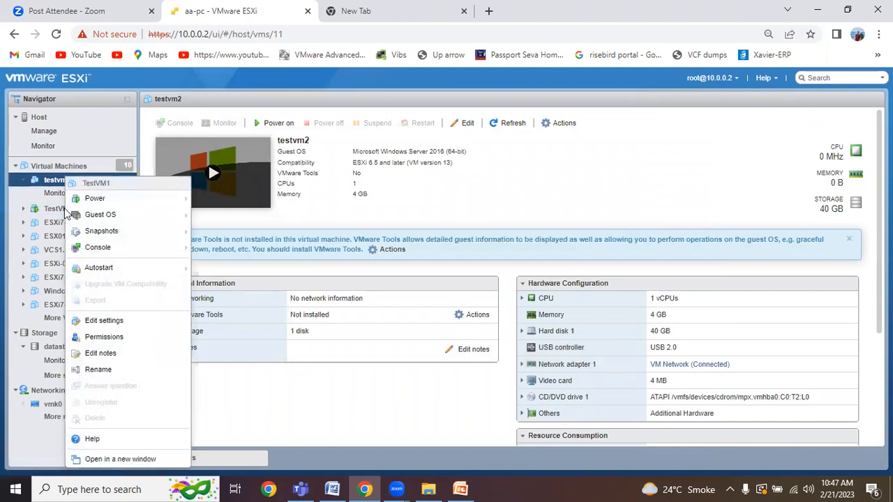
left_click(126, 327)
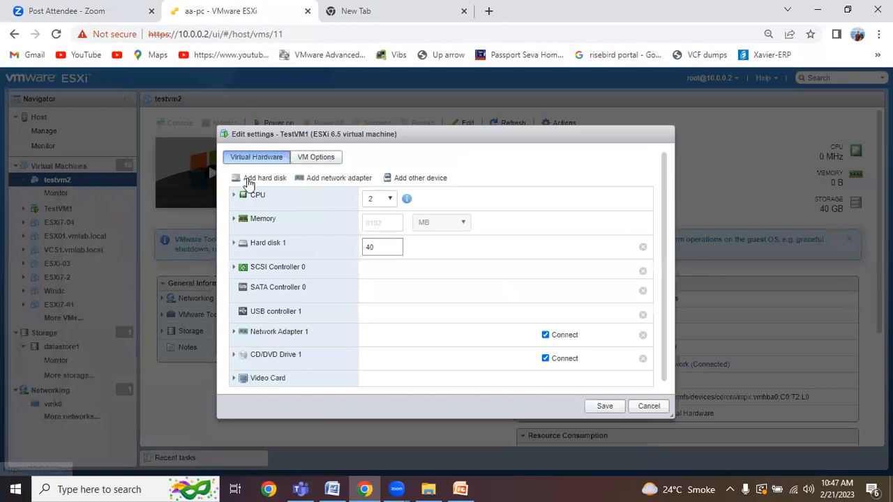
left_click(235, 198)
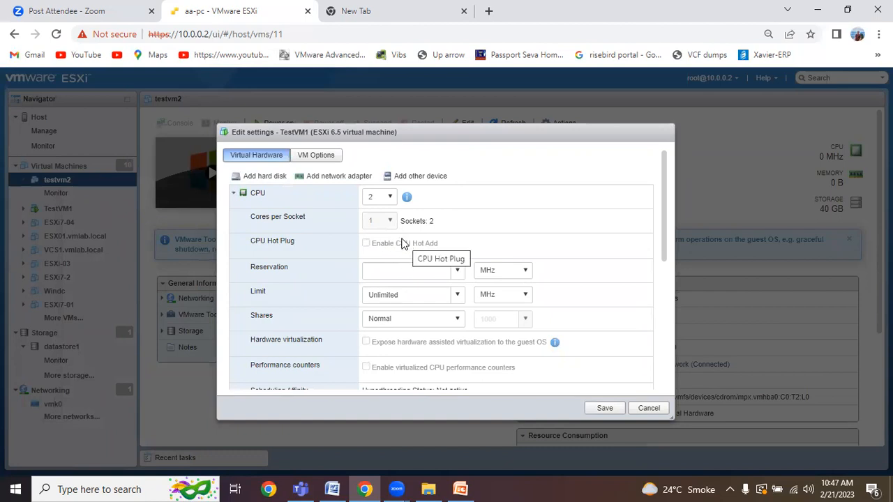
left_click(236, 195)
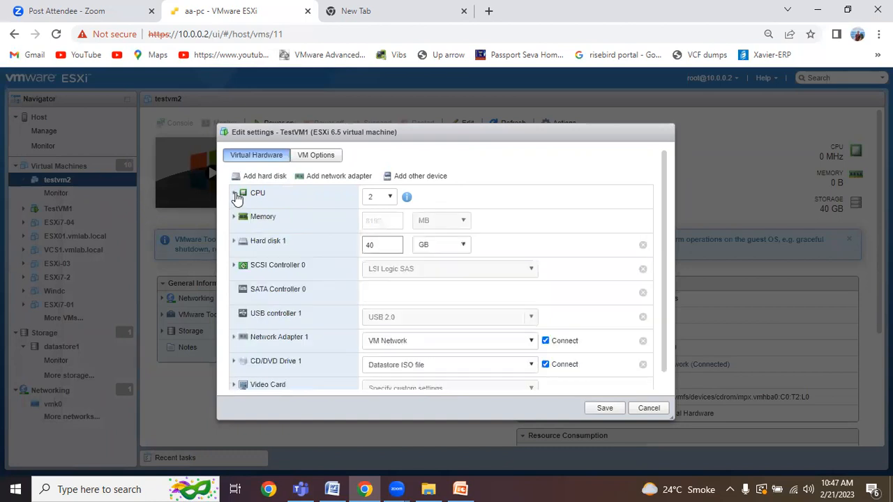
left_click(234, 217)
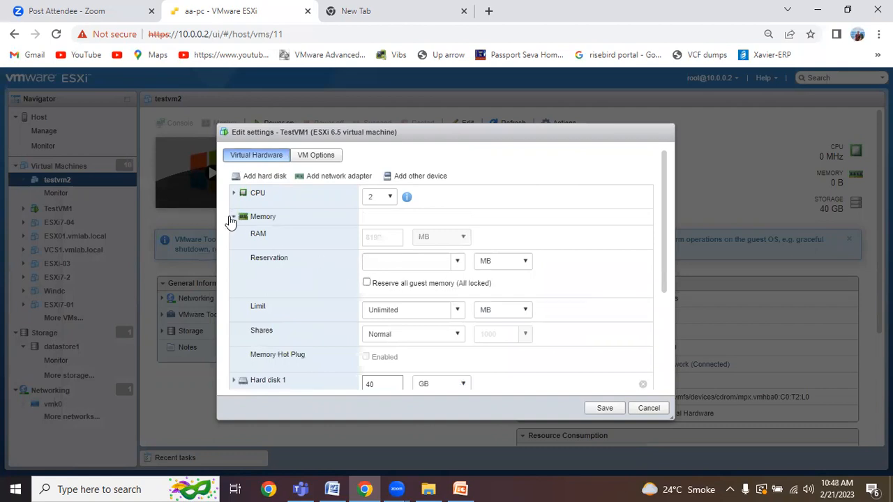
left_click(232, 217)
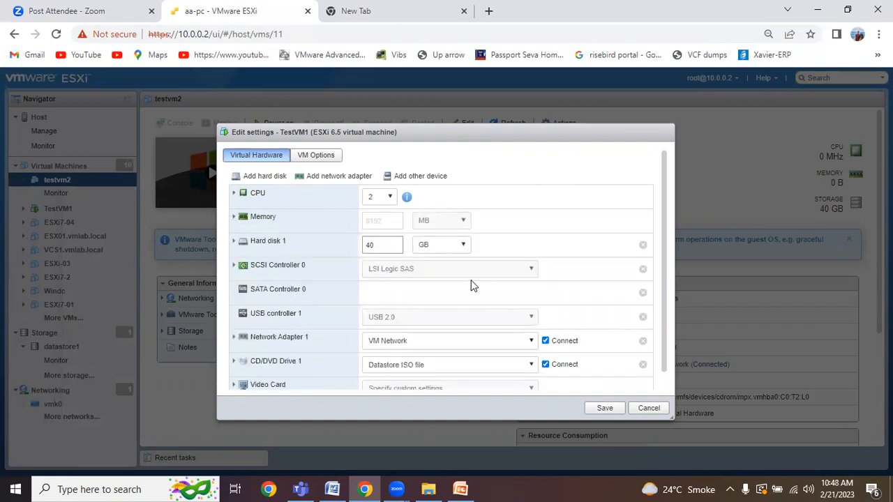
scroll(471, 286, "down", 1)
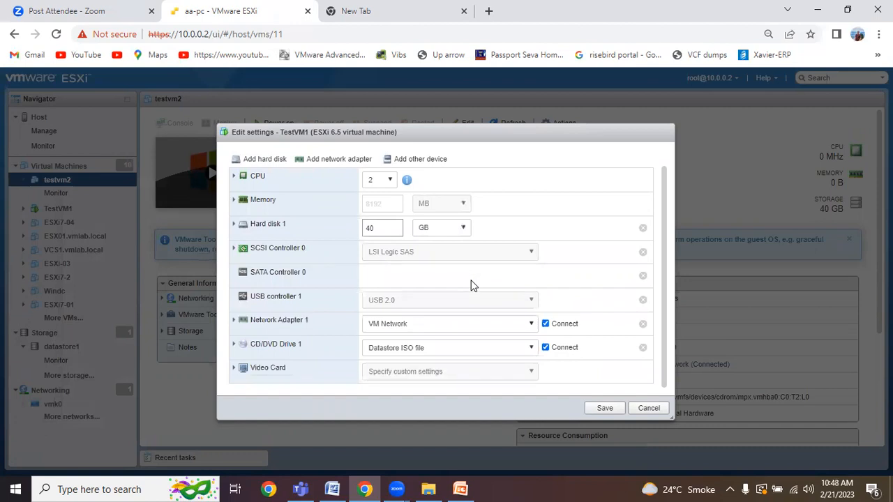
left_click(611, 411)
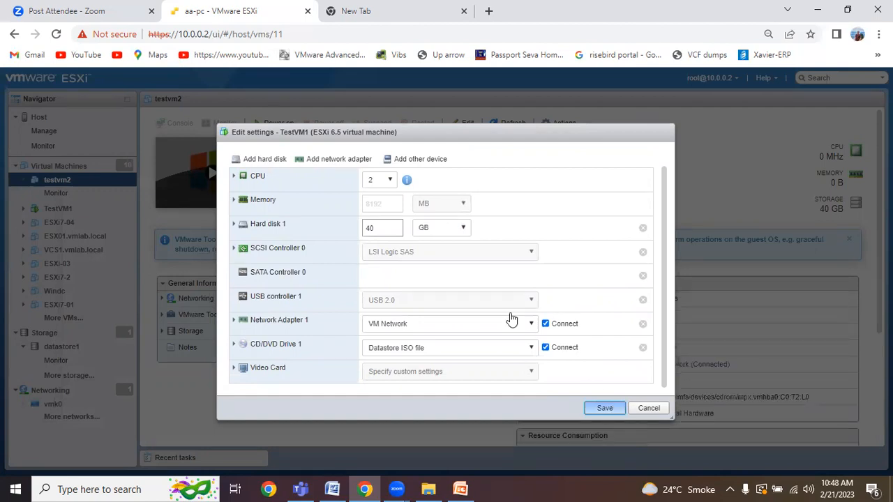
Step: Add a new hard disk to TestVM1 and enlarge Hard disk 1 to 60 GB, then save
left_click(390, 231)
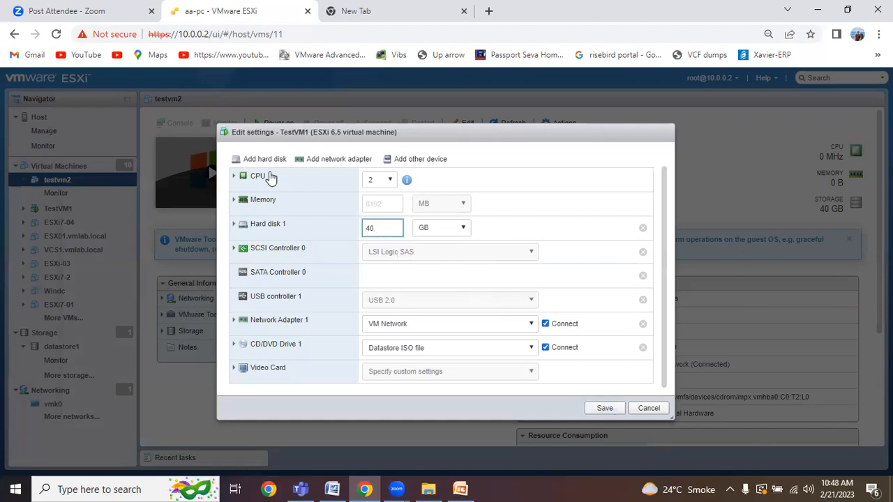
left_click(268, 161)
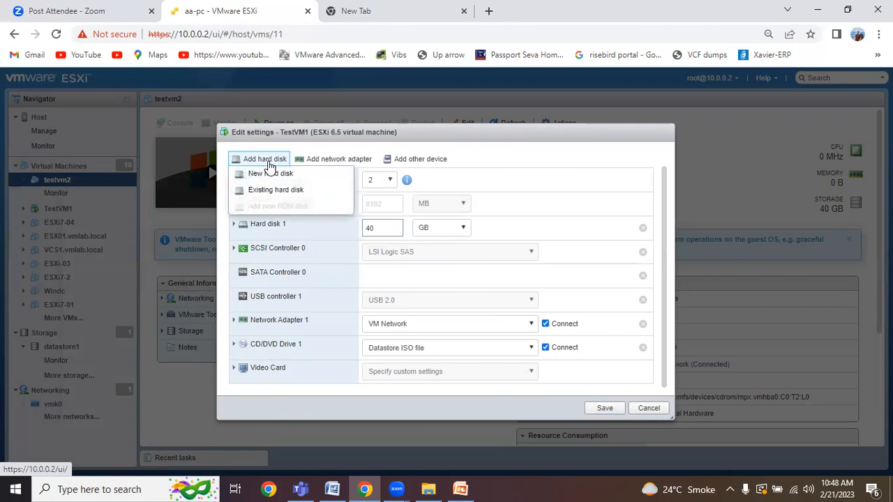
left_click(272, 174)
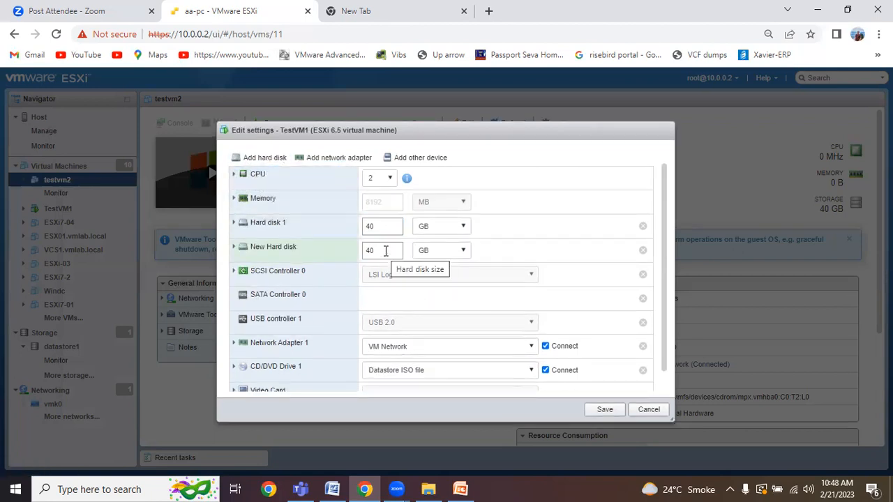
left_click(385, 228)
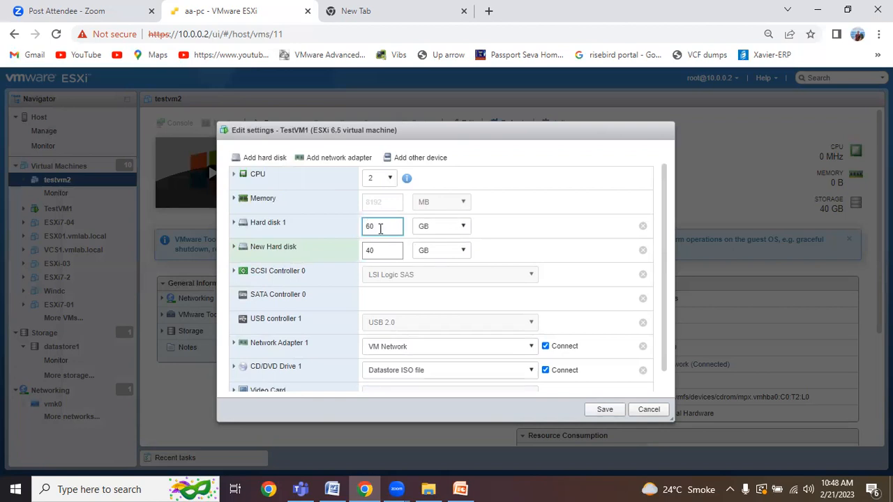
left_click_drag(380, 228, 355, 251)
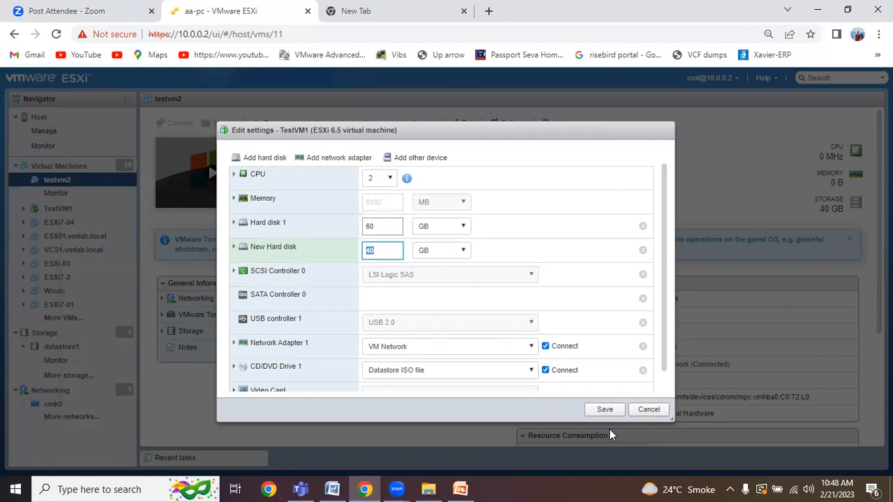
left_click(605, 412)
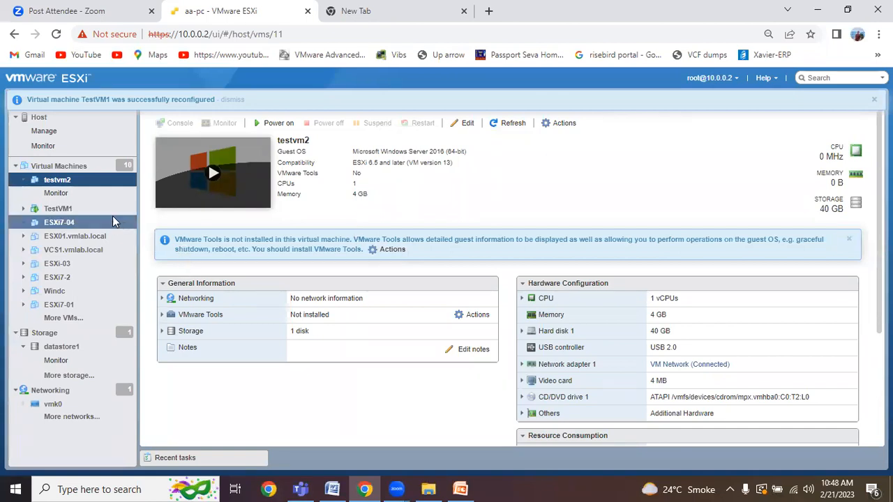
Step: Reopen TestVM1's settings to confirm the 60 GB and 40 GB disks and save again
left_click(82, 211)
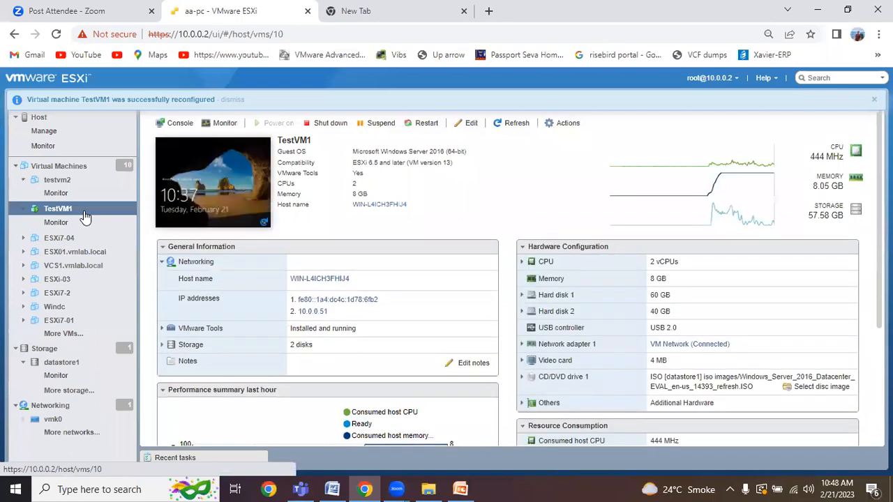
right_click(83, 217)
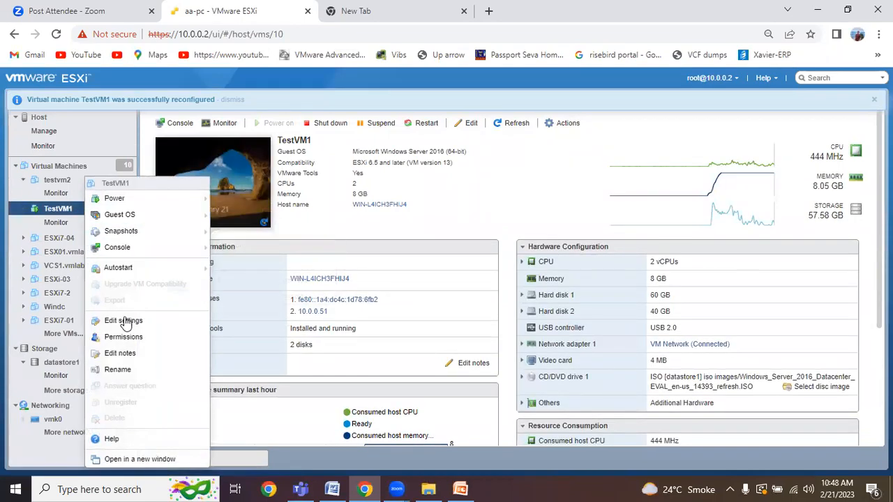
left_click(125, 320)
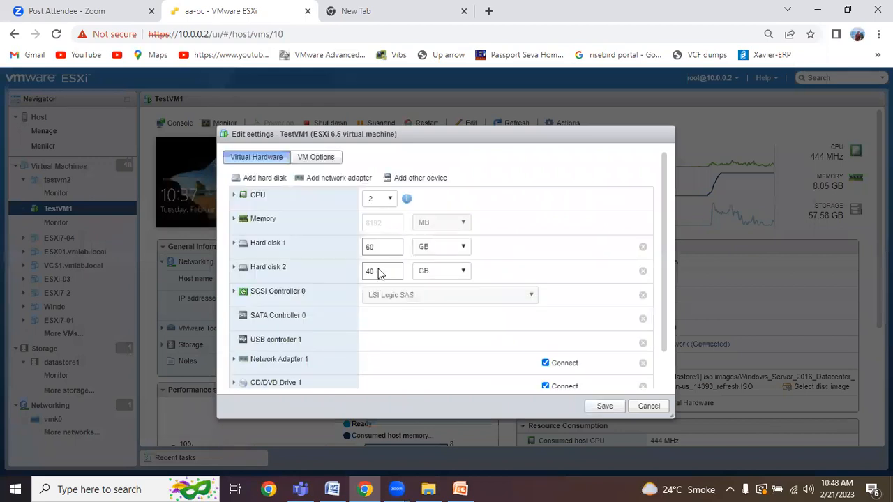
left_click(603, 409)
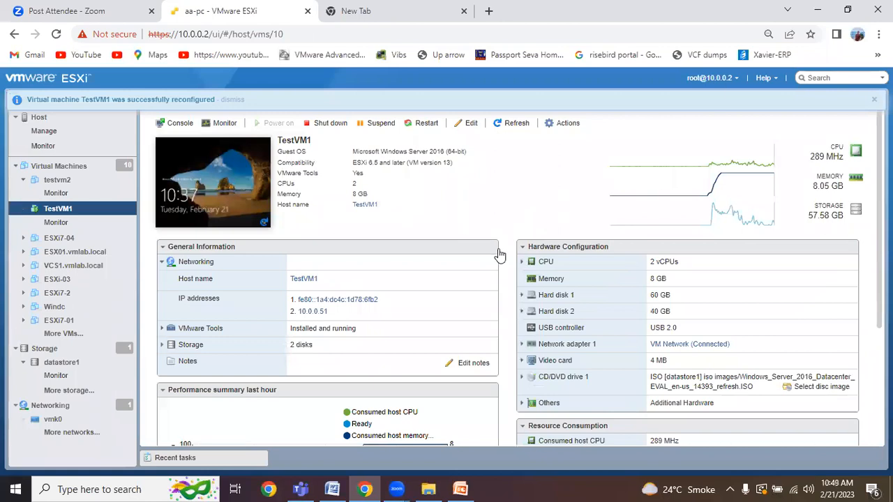
left_click(15, 489)
left_click(78, 488)
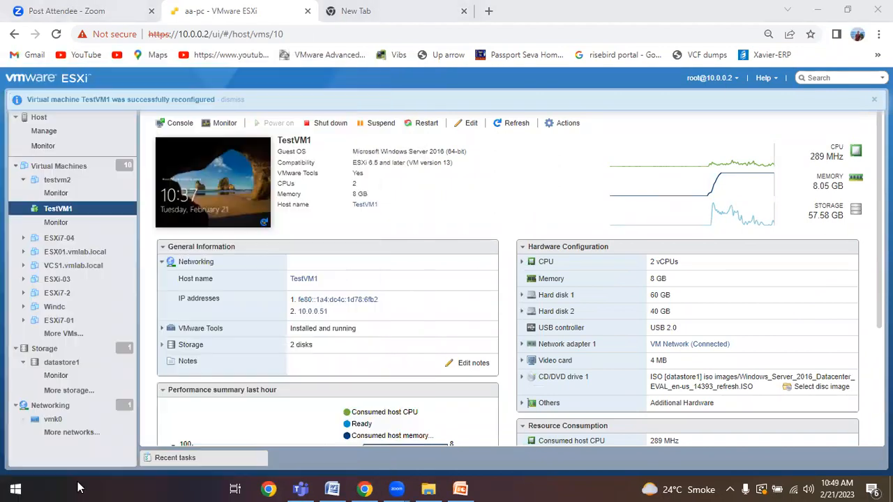
Step: Launch Remote Desktop Connection via mstsc and connect to 10.0.0.51
type("mst")
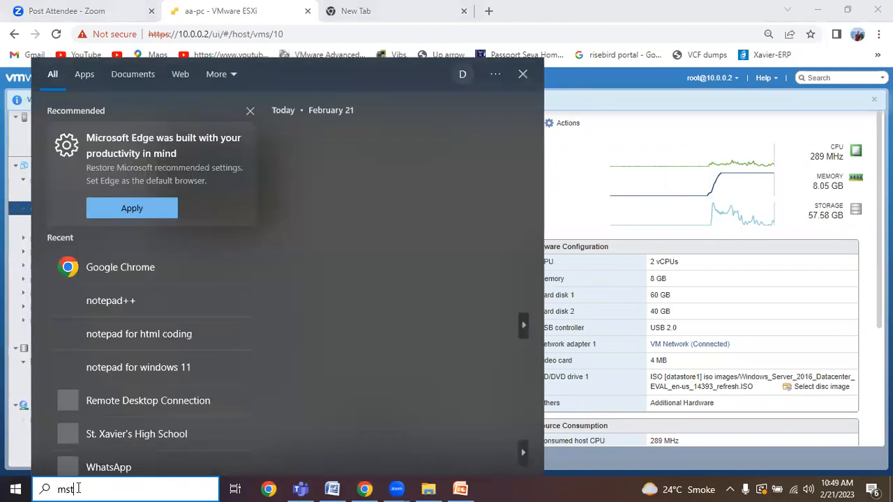
type("sc")
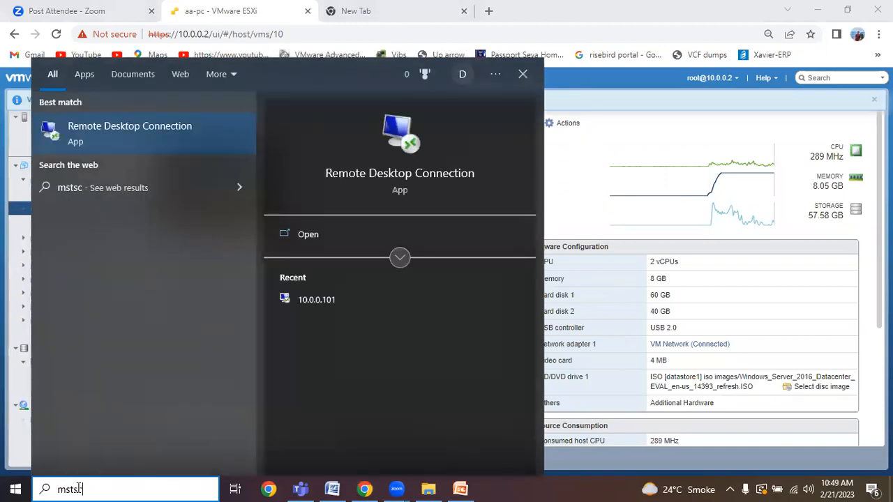
left_click(142, 127)
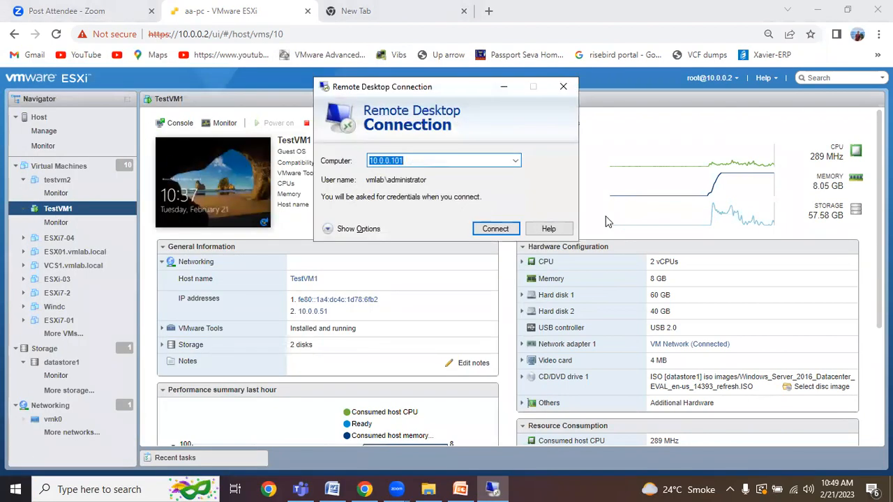
left_click(435, 158)
key("BackSpace")
key("BackSpace")
key("BackSpace")
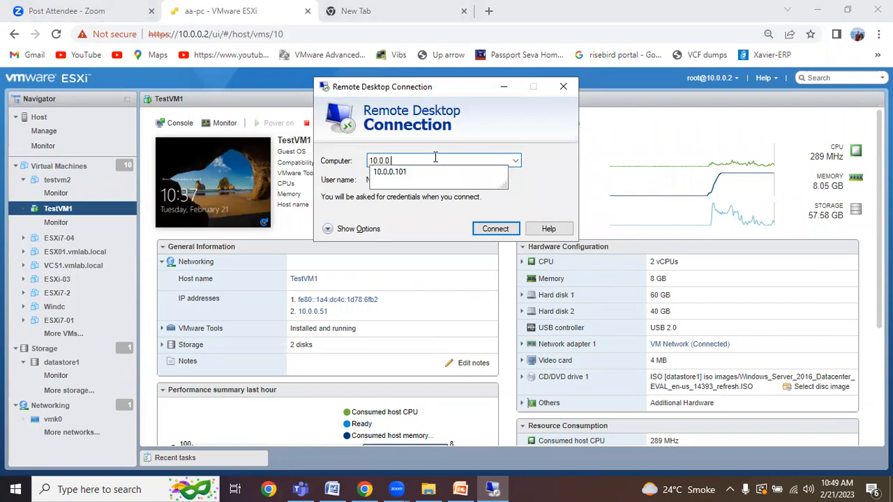
type("5")
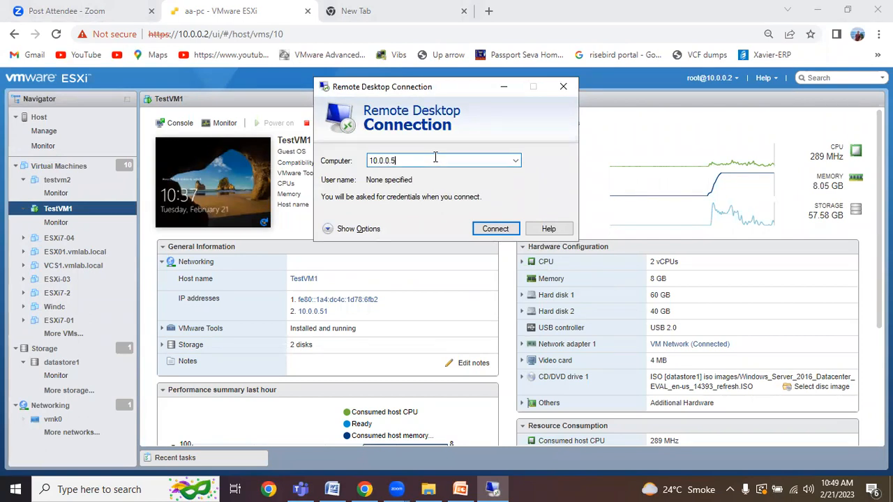
type("1")
left_click(496, 230)
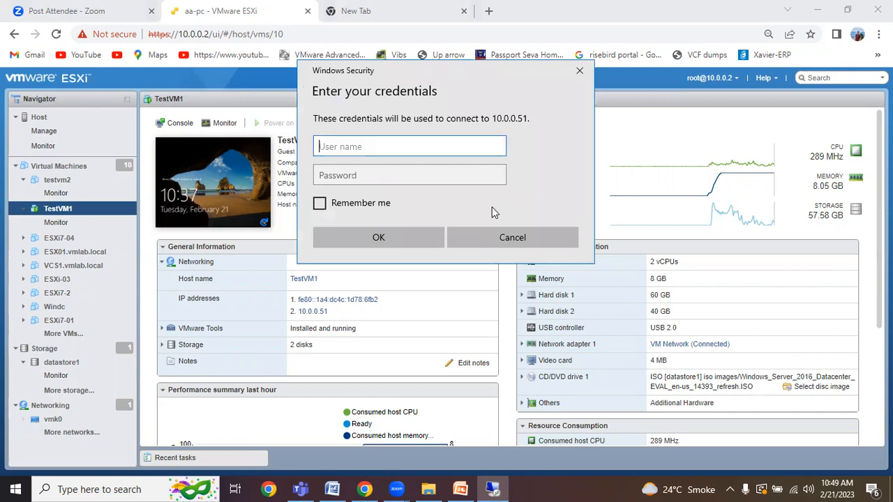
Step: Log in as .\administrator with the account password, then dismiss the CredSSP authentication error
type(".\\administrator")
key("Tab")
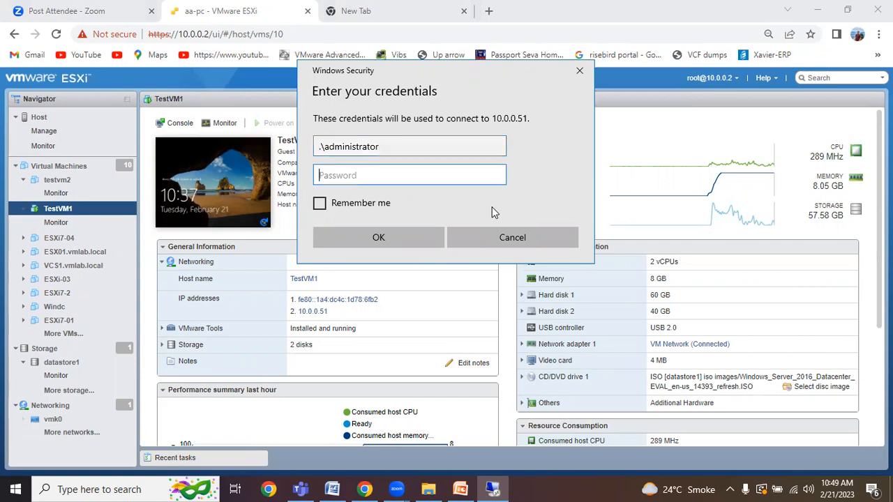
type("********")
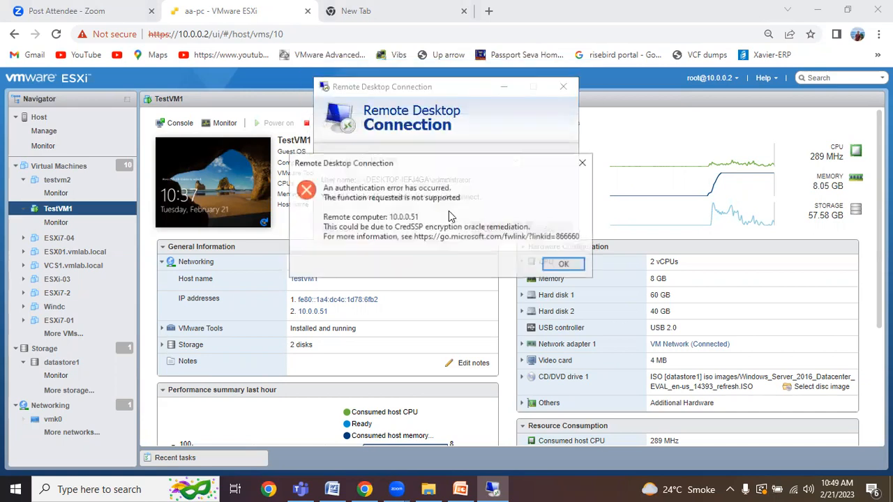
left_click(565, 266)
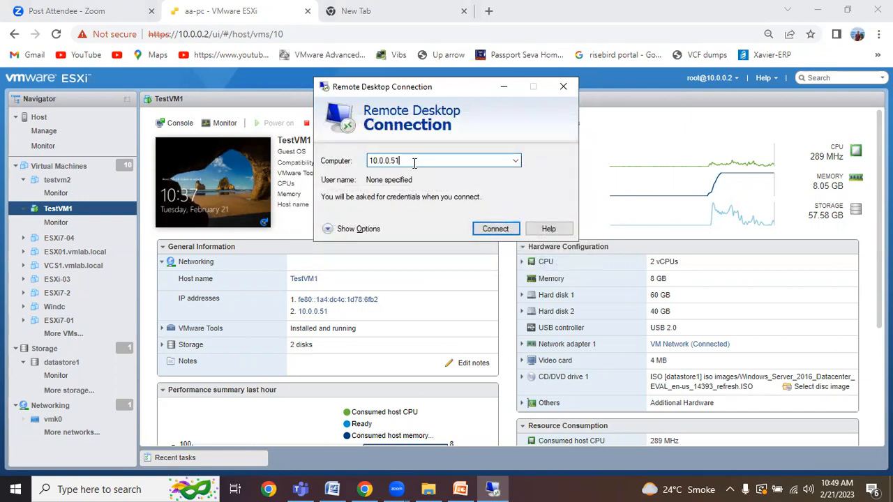
Step: Retry 10.0.0.51 as 10.0.0.51\administrator, dismiss the CredSSP error, and close Remote Desktop Connection
left_click(507, 230)
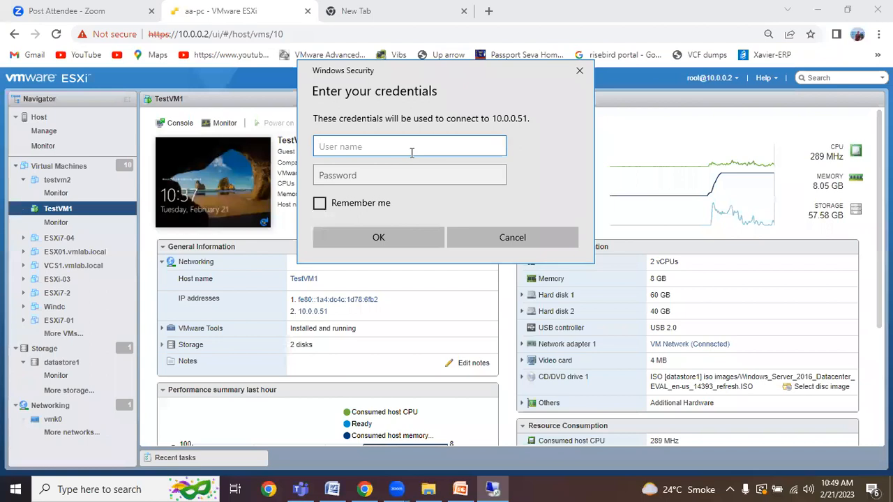
type(".\\ad")
key("BackSpace")
key("BackSpace")
key("BackSpace")
key("BackSpace")
type("10.0.0.51\\adminiistra")
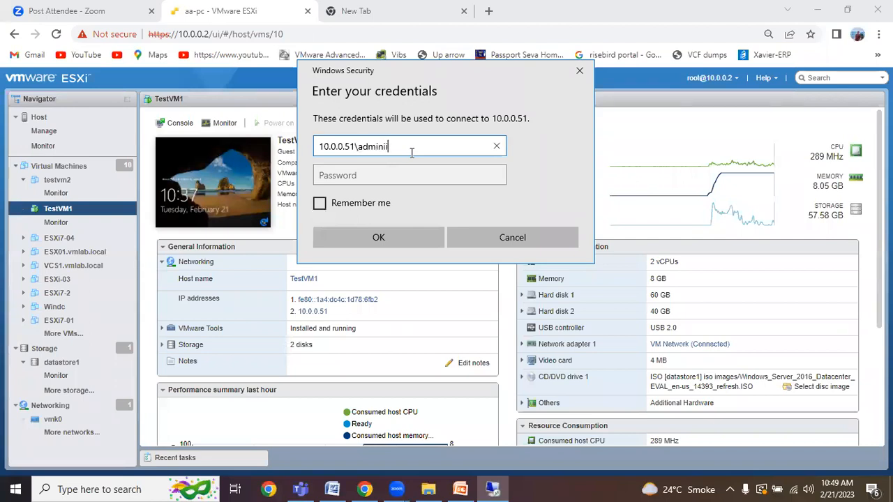
key("BackSpace")
key("BackSpace")
key("BackSpace")
key("BackSpace")
key("BackSpace")
type("strator")
left_click(395, 176)
type("•••••••")
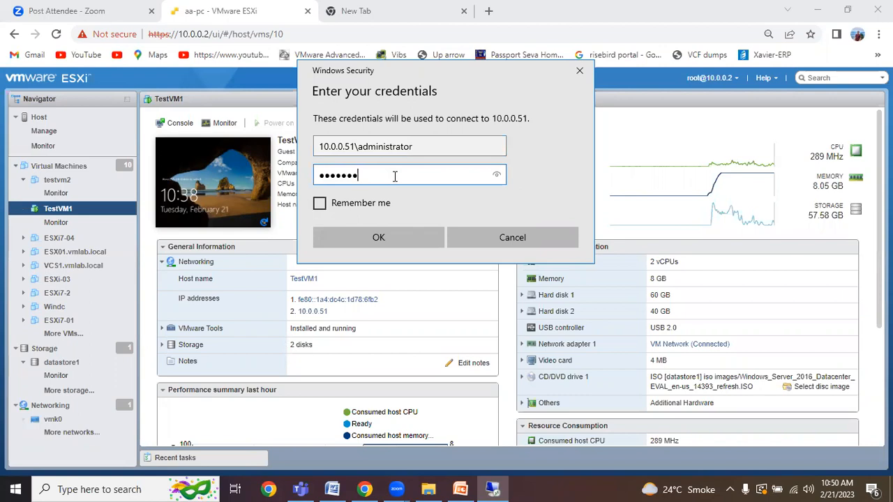
key("Return")
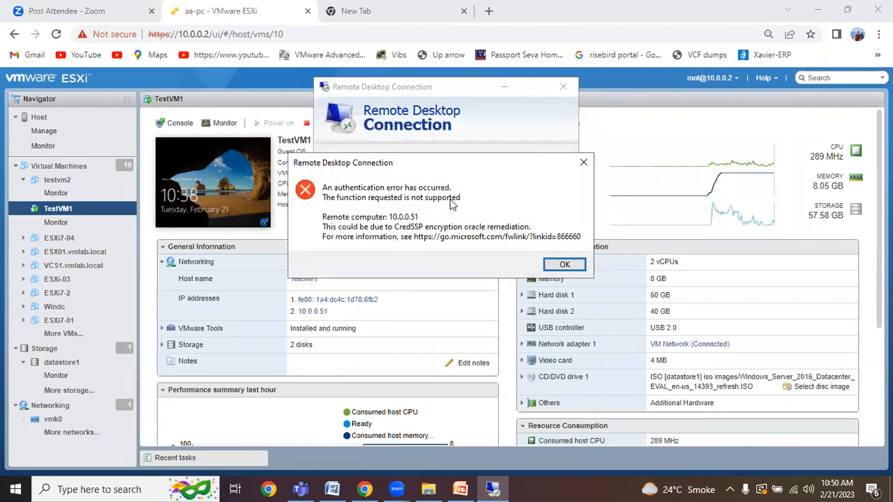
left_click(565, 265)
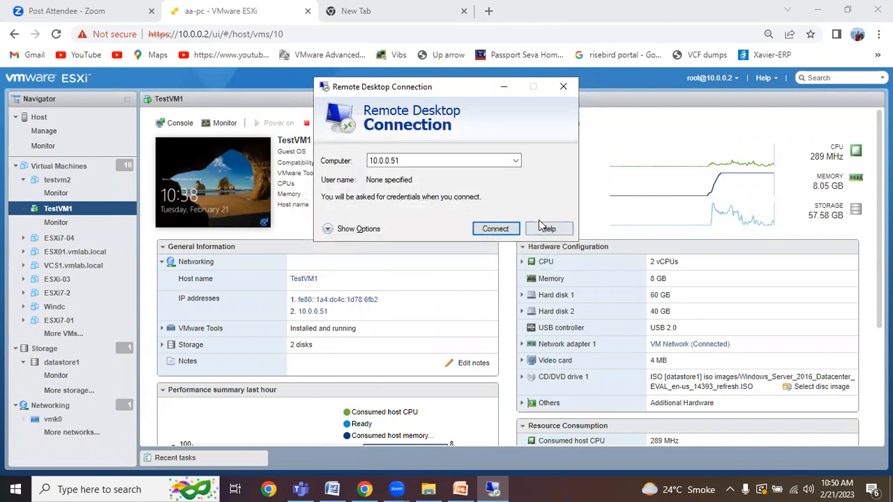
left_click(563, 87)
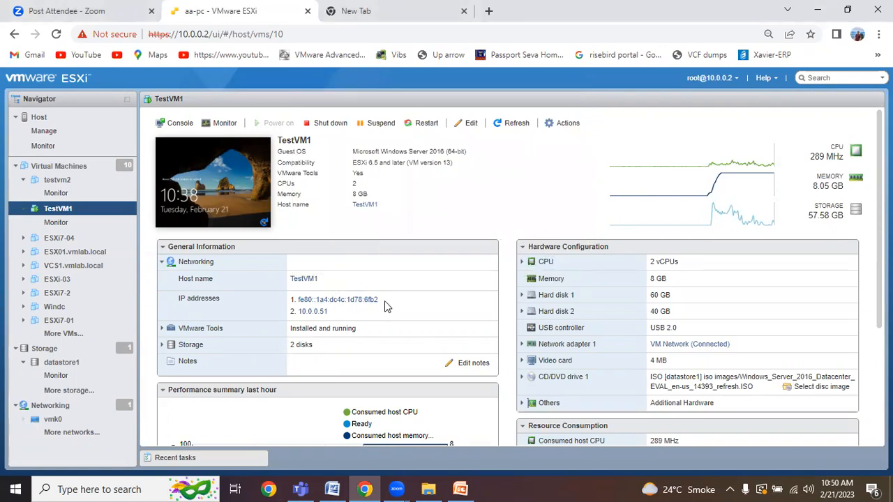
Step: Copy TestVM1's IP, relaunch mstsc from the Run box, and connect to 10.0.0.51
left_click_drag(386, 302, 287, 301)
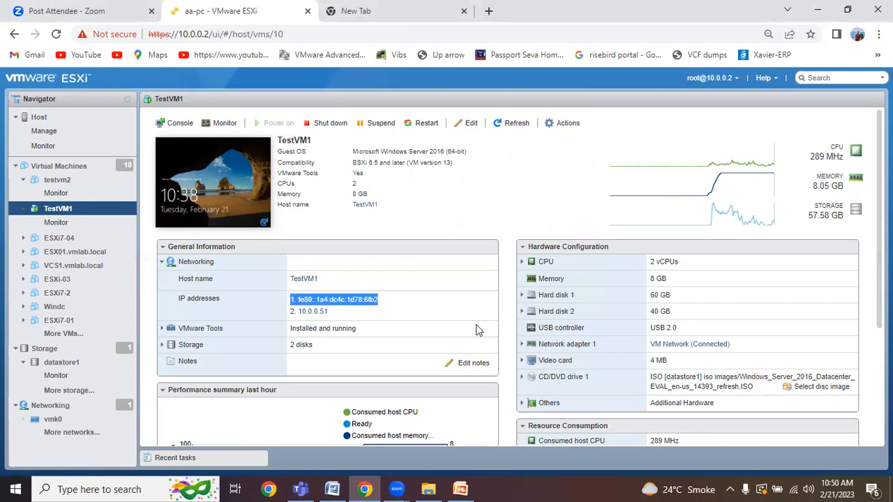
key("super+r")
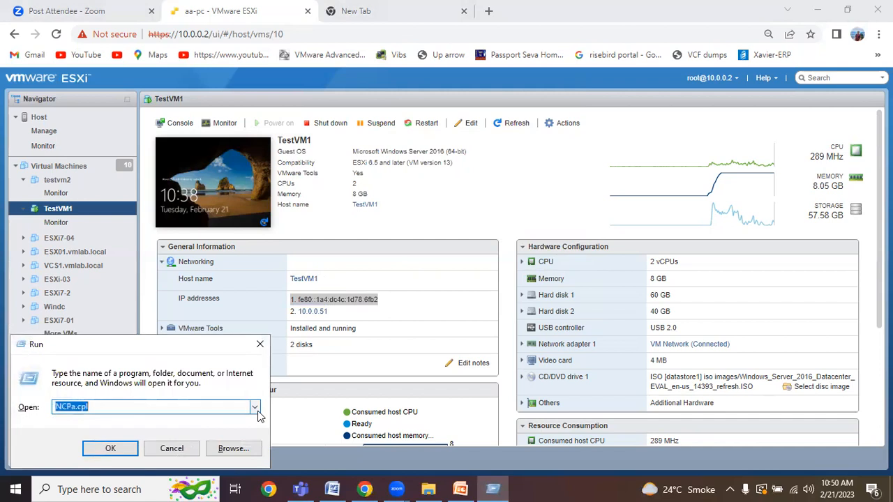
left_click(255, 407)
left_click(118, 432)
left_click(122, 455)
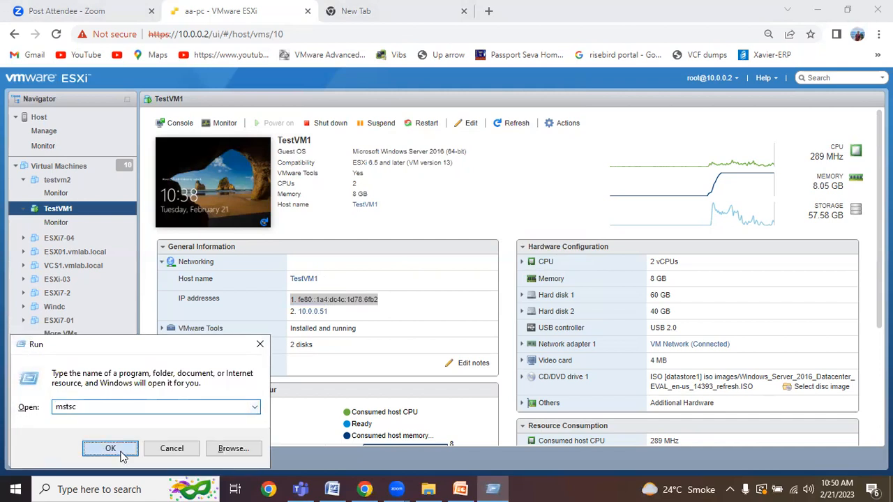
left_click(416, 162)
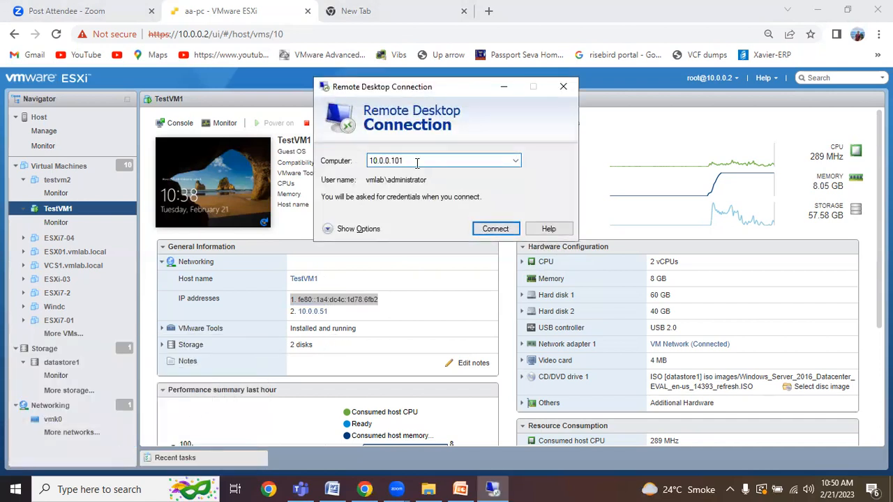
key("BackSpace")
key("BackSpace")
key("BackSpace")
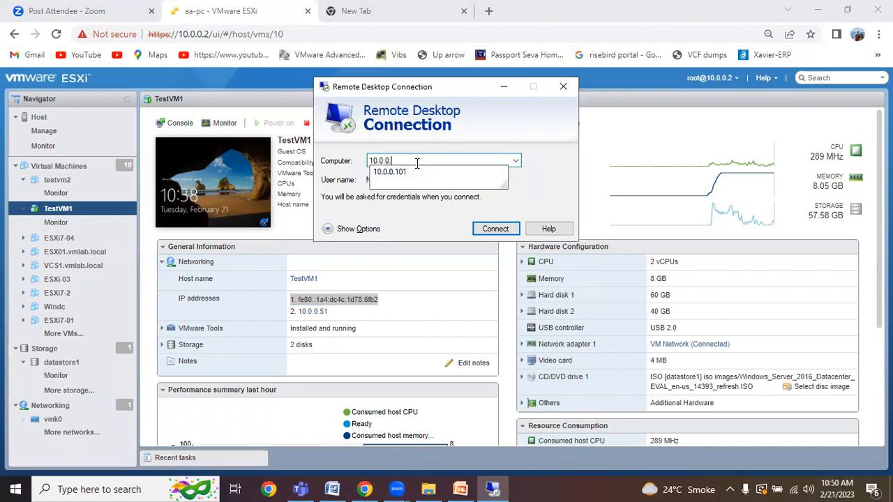
type("51")
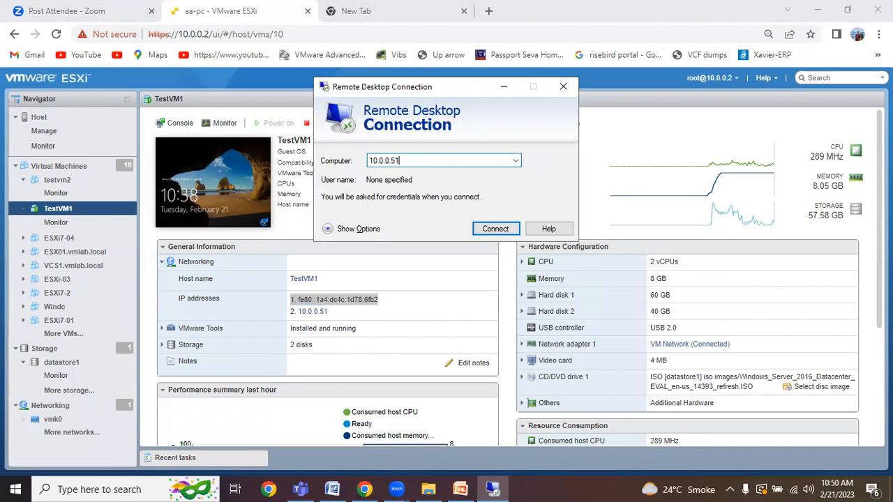
left_click(507, 228)
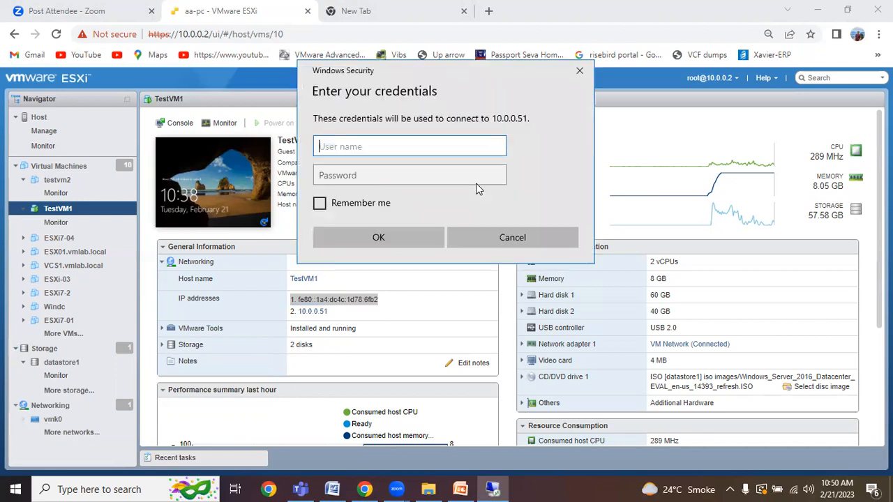
Step: Sign in as 10.0.0.51\administrator with the password, then dismiss the CredSSP authentication error
type("10.0.0.51\\adminis")
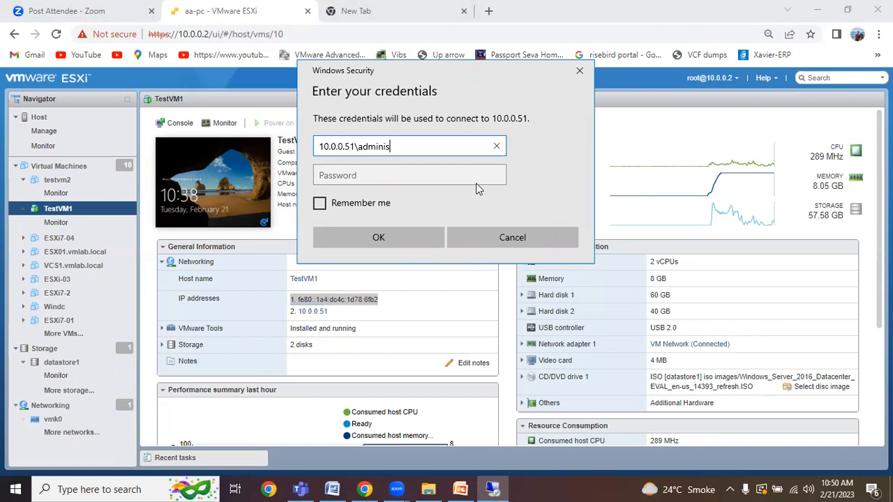
type("trator")
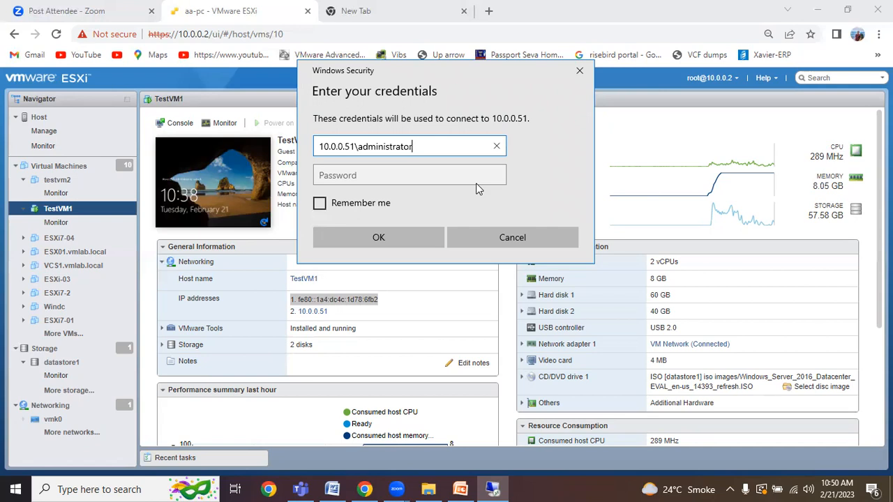
left_click(421, 179)
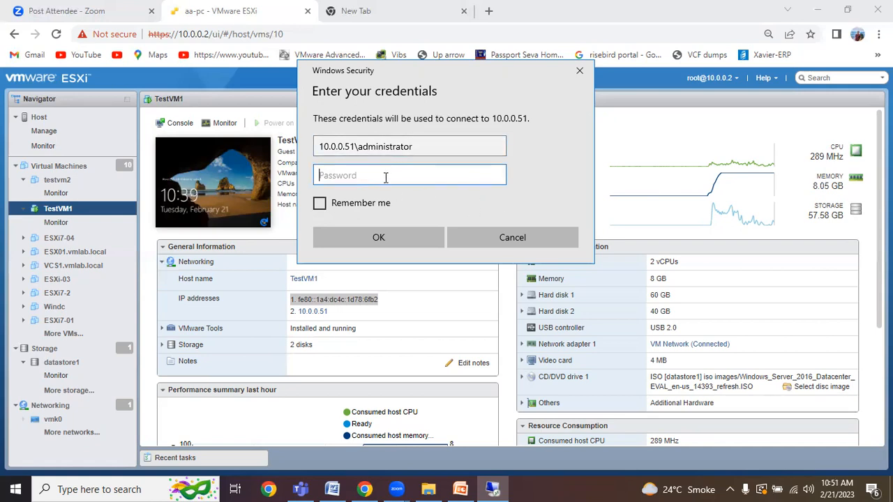
type("*******")
type("!")
left_click(497, 177)
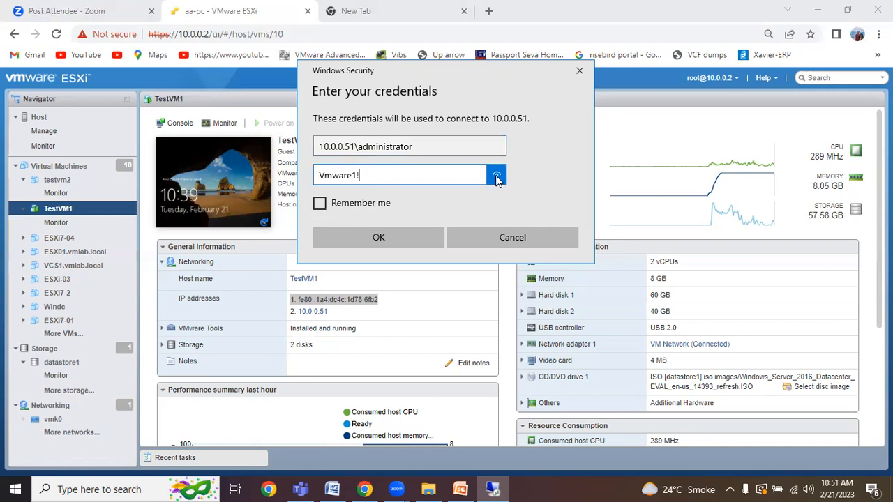
left_click(425, 236)
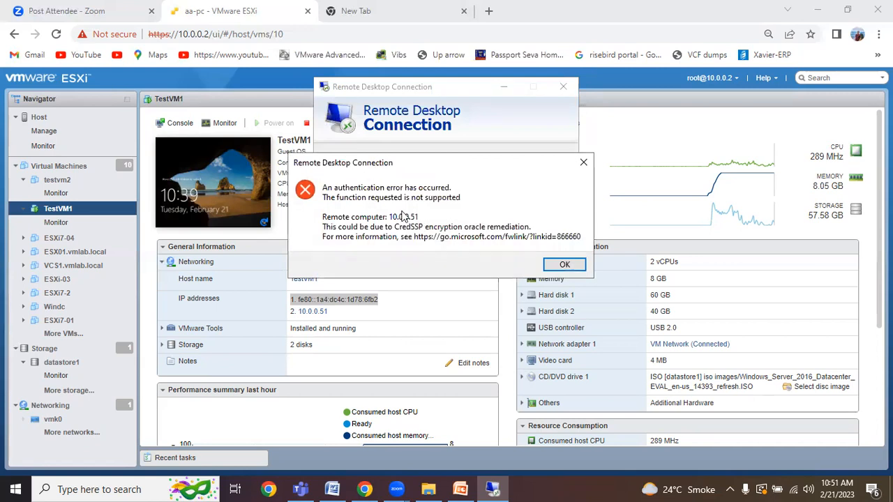
left_click(562, 265)
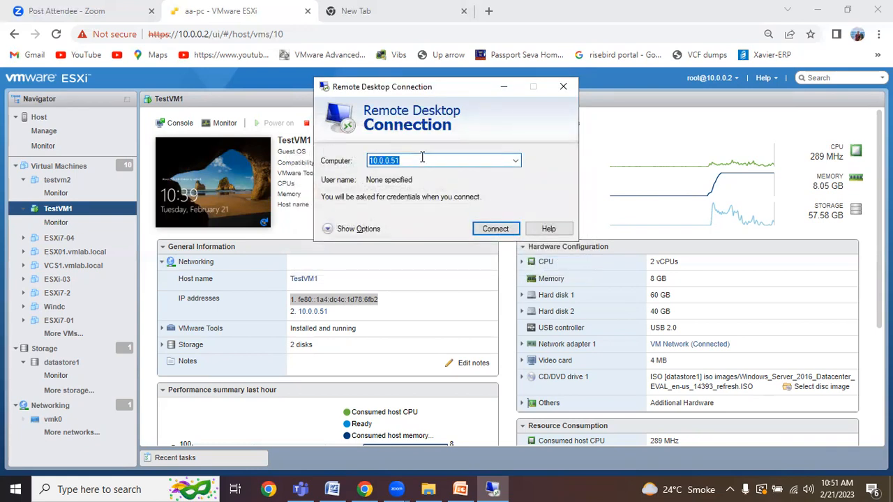
Step: Connect Remote Desktop to the computer name TestVM1
type("ts")
key("BackSpace")
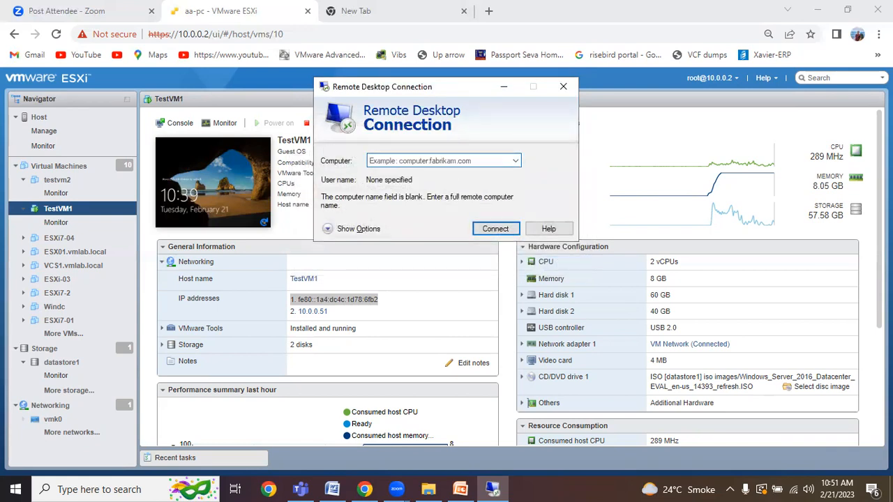
type("TestVM1")
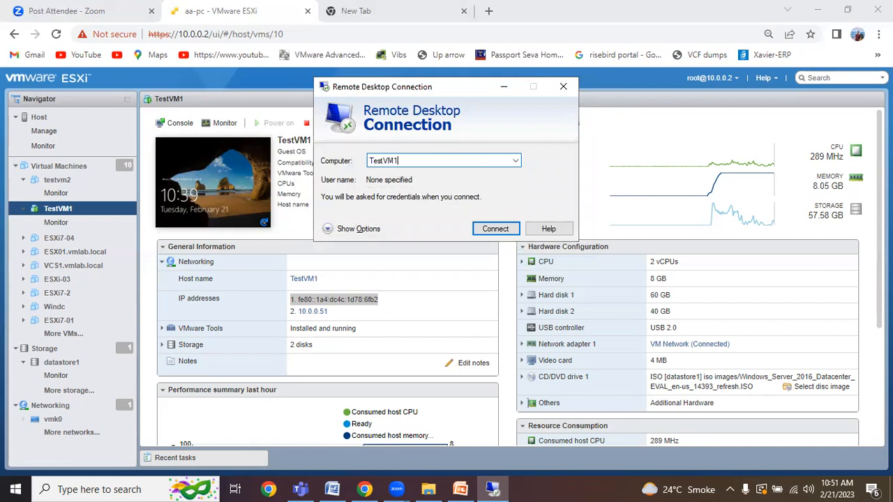
left_click(484, 229)
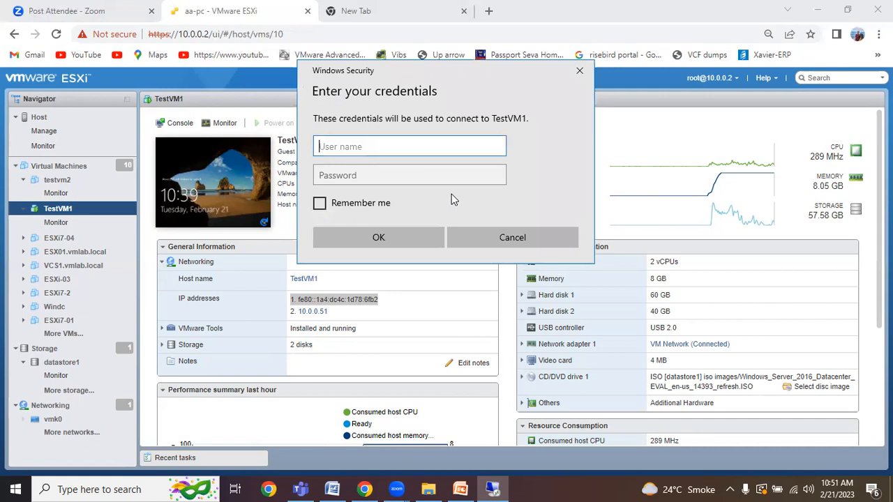
Step: Sign in as TestVM1\administrator, dismiss the authentication error, and close the connection window
type("TestVM1\\administrator")
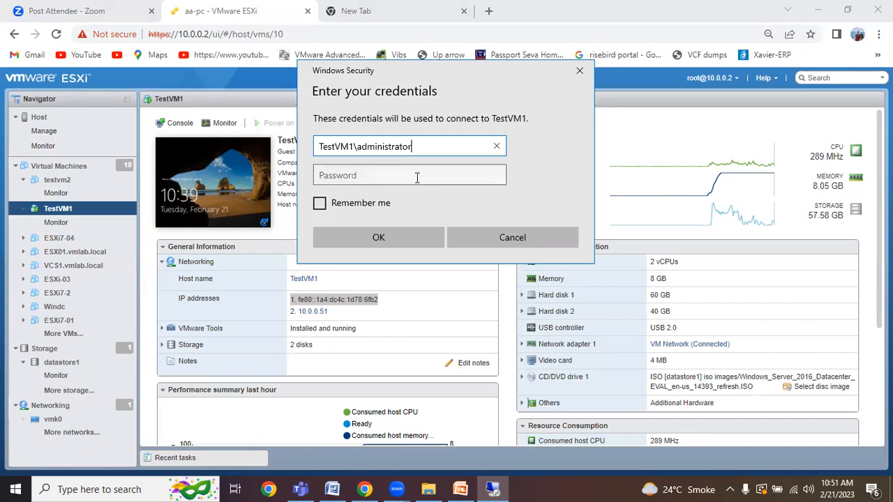
left_click(395, 178)
type("••••••••")
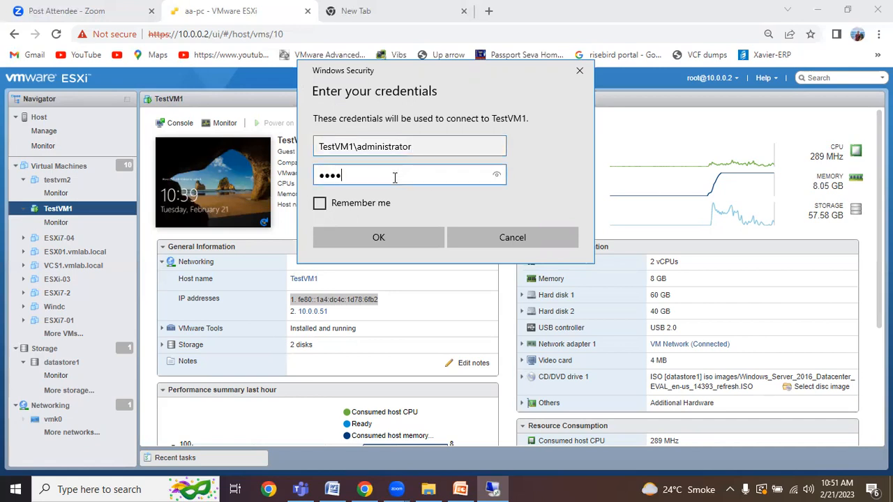
left_click(400, 230)
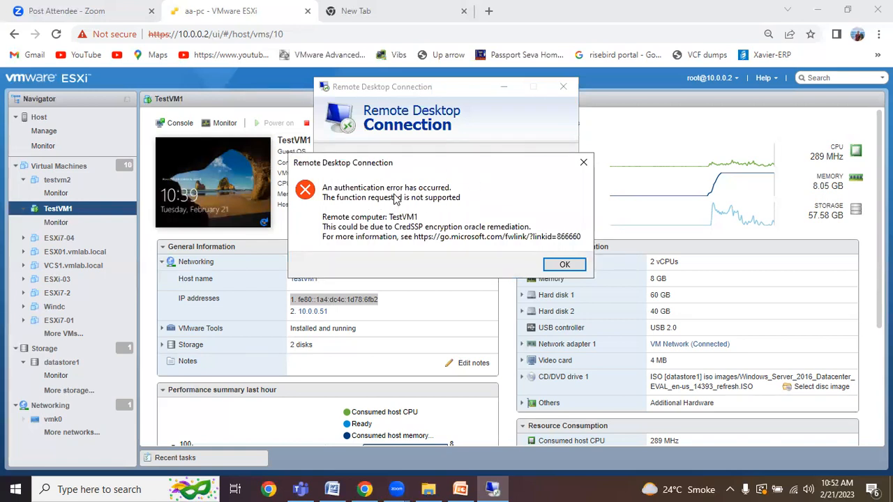
left_click(565, 266)
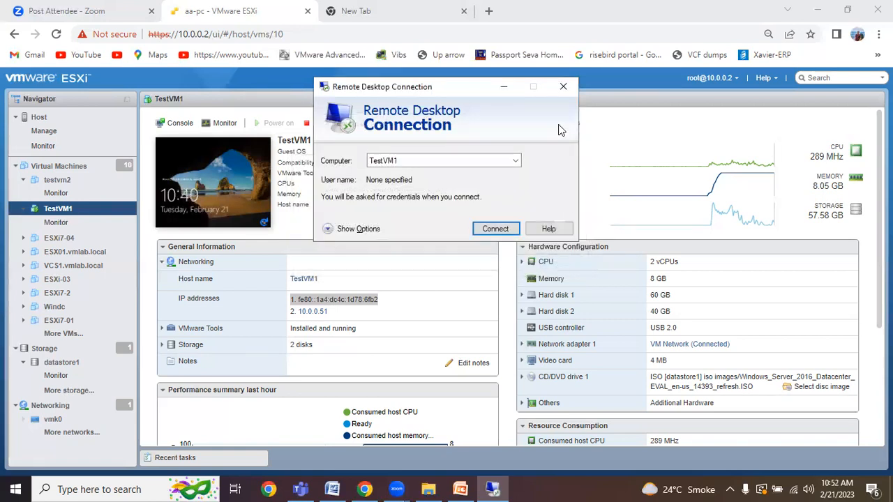
left_click(564, 86)
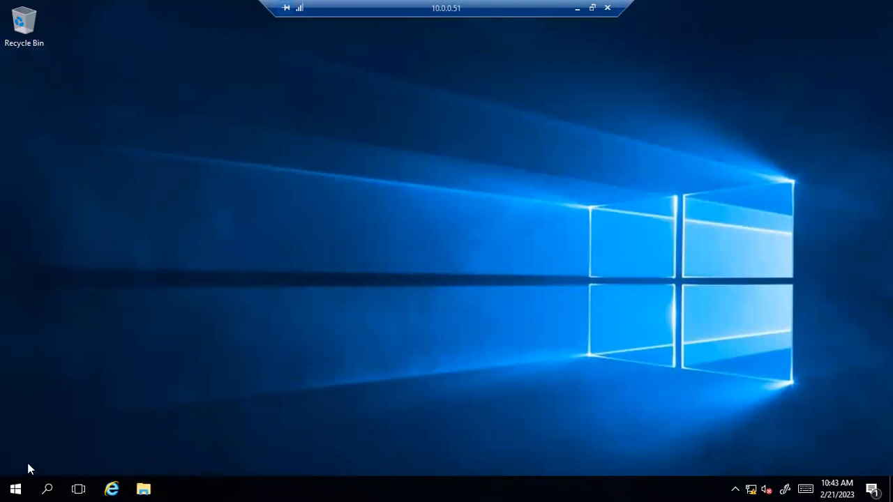
Step: Open Computer Management from Server Manager's Tools menu and select Disk Management
left_click(15, 488)
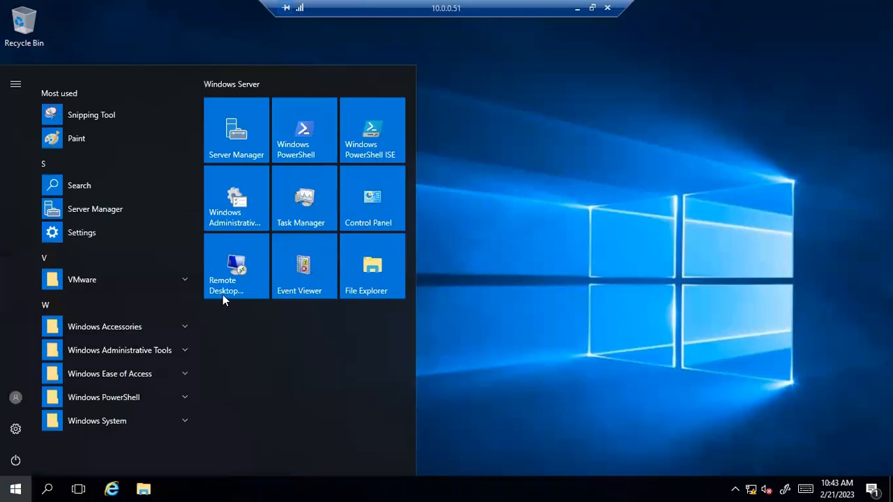
left_click(235, 143)
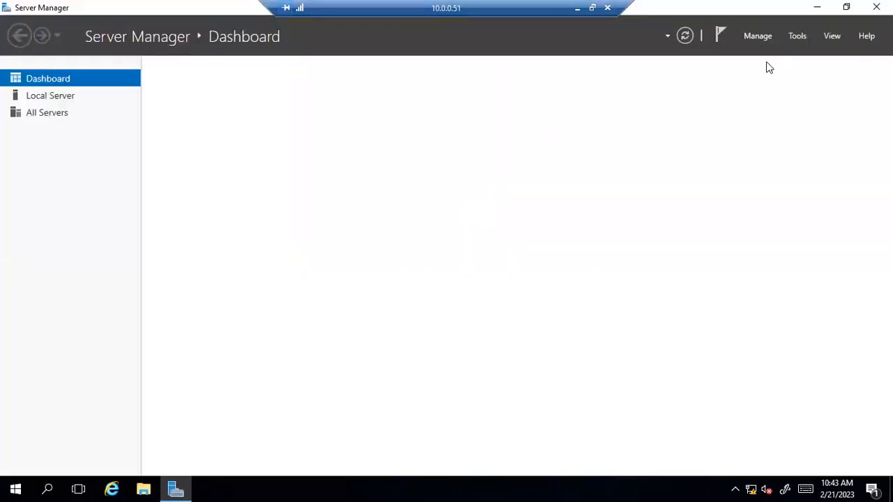
left_click(796, 36)
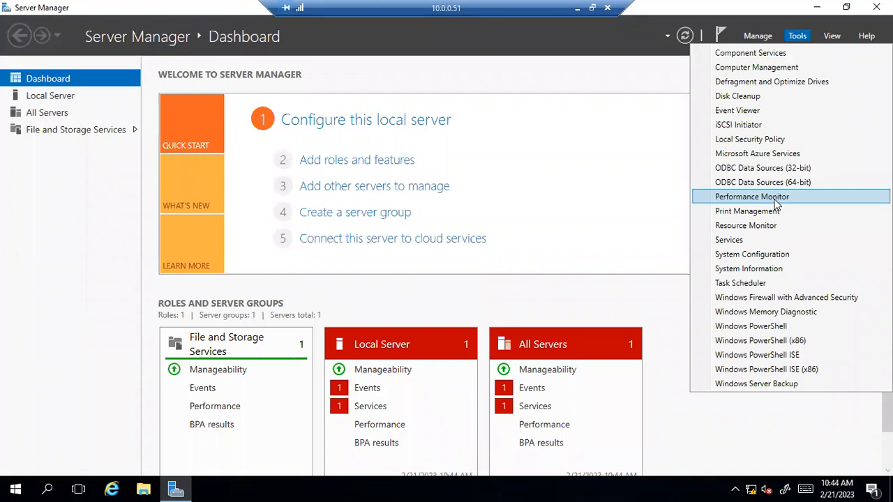
left_click(763, 68)
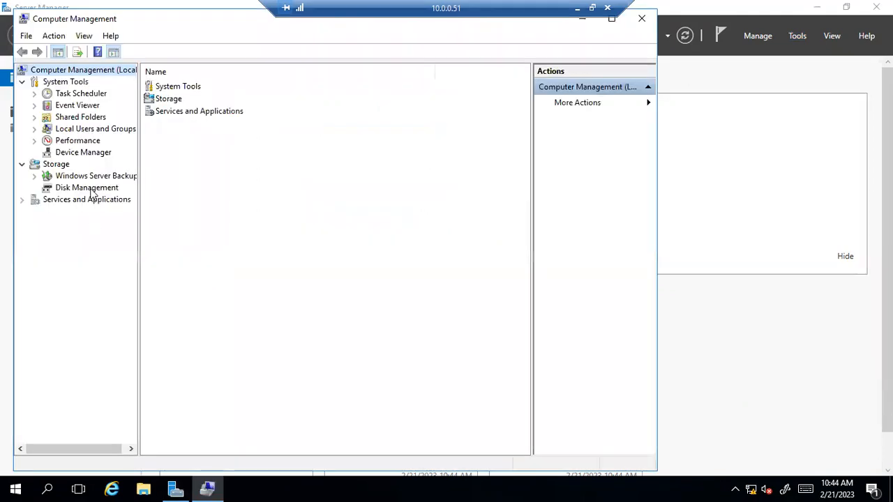
left_click(91, 190)
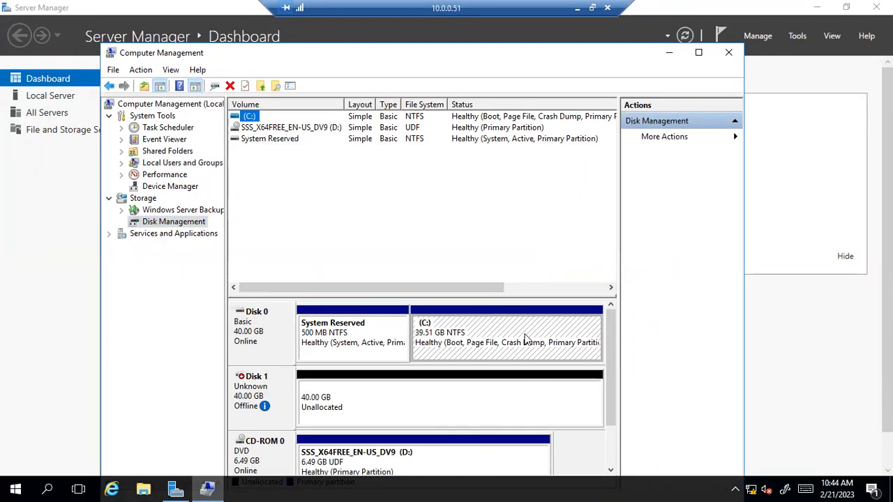
Step: Inspect the partitions, then use Action > Refresh so Disk 0 reports 60 GB with 20 GB unallocated
left_click(369, 332)
left_click(533, 351)
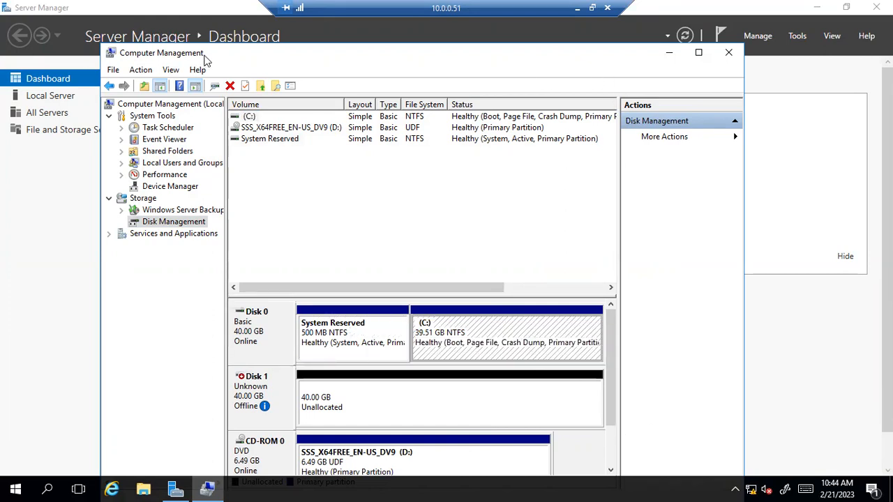
left_click(402, 397)
left_click(442, 345)
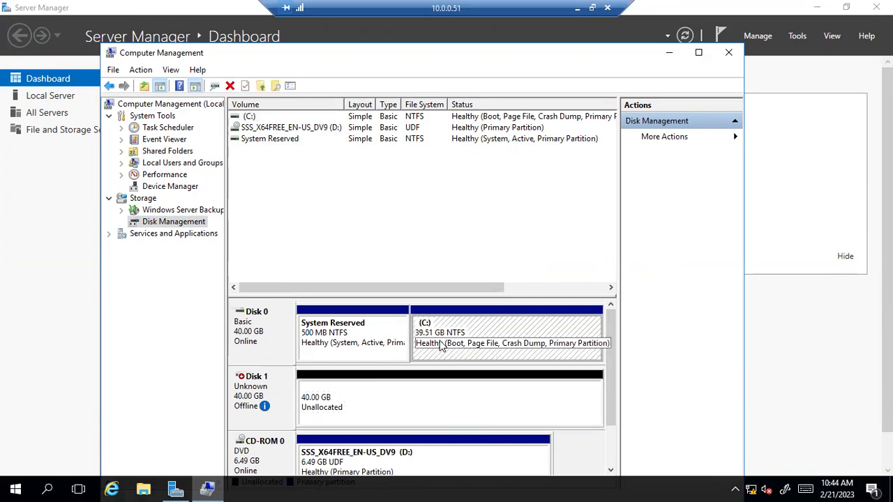
left_click(276, 319)
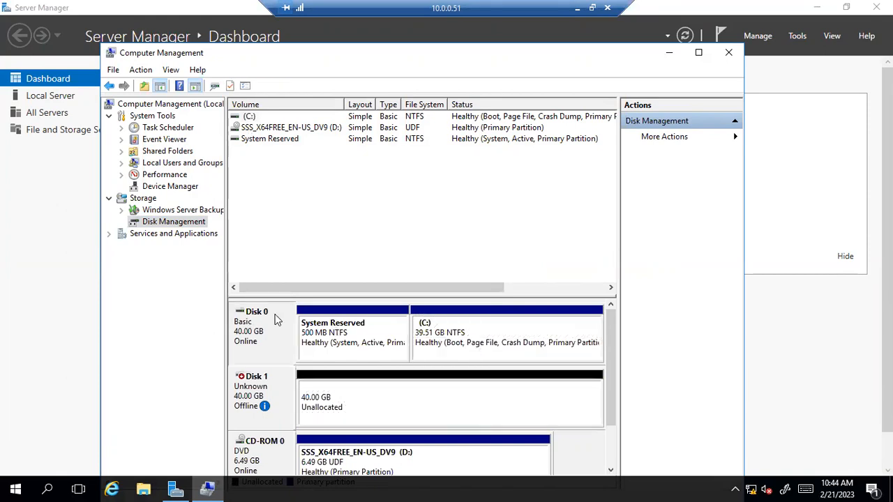
left_click(171, 71)
left_click(192, 221)
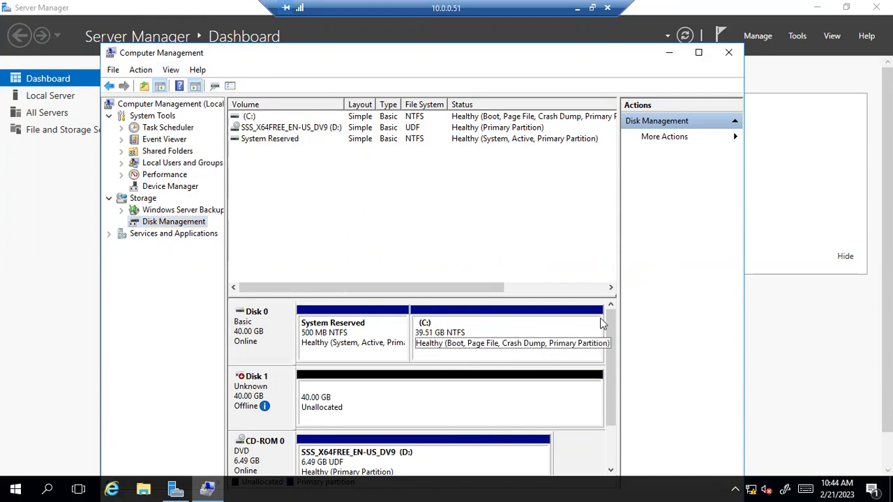
left_click(574, 333)
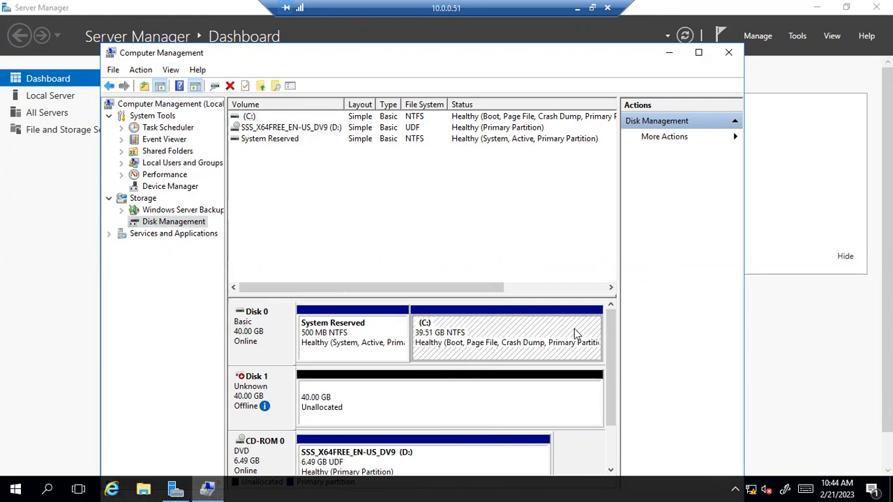
left_click(142, 69)
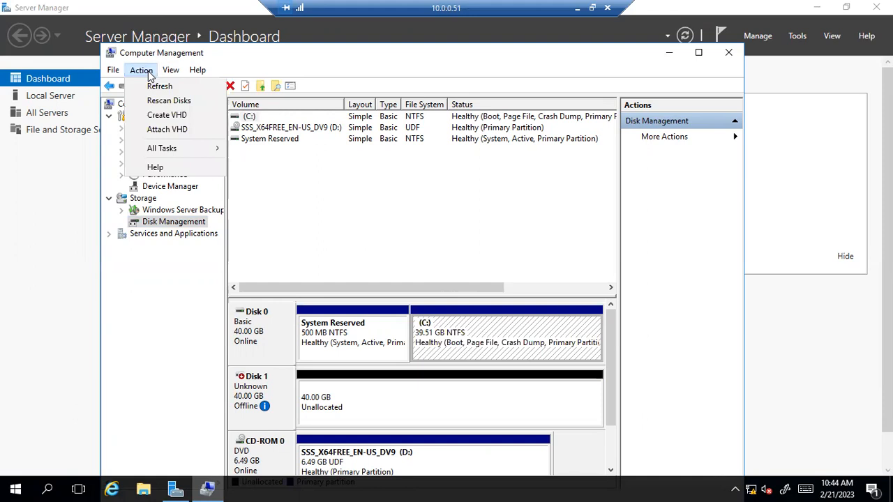
left_click(159, 87)
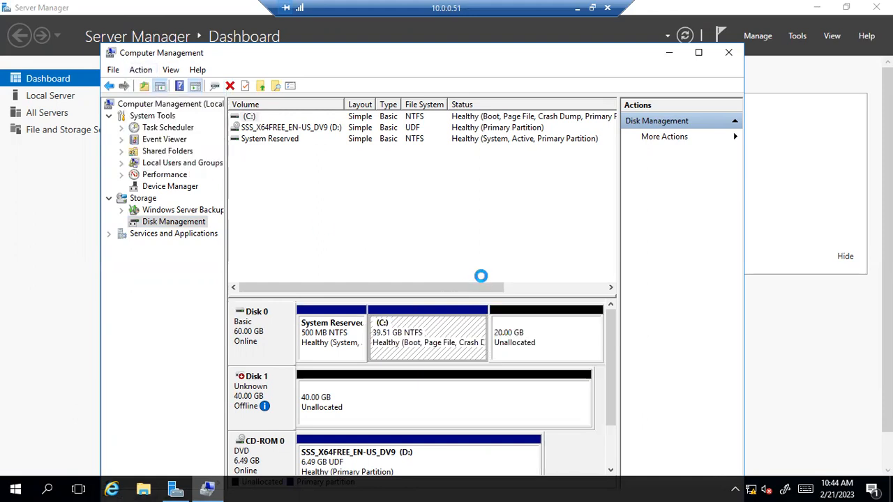
Step: Extend C: over all 20479 MB of free space on Disk 0 with the Extend Volume Wizard
right_click(463, 326)
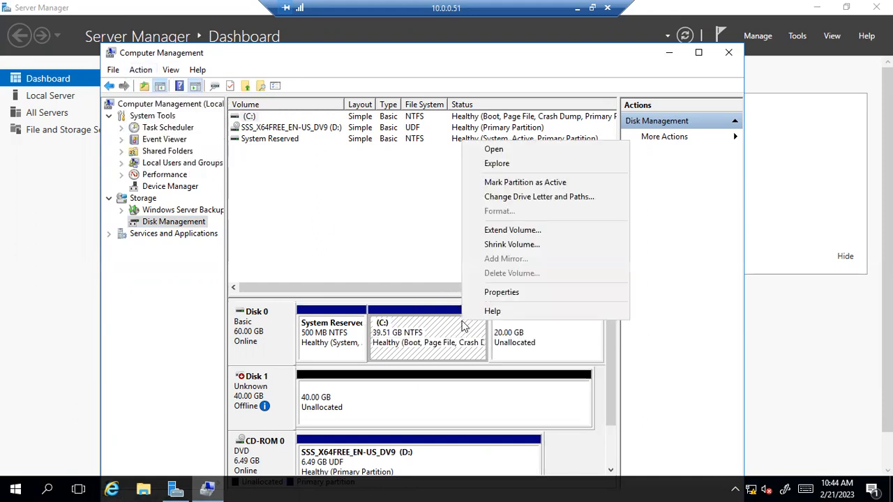
left_click(536, 236)
left_click(481, 361)
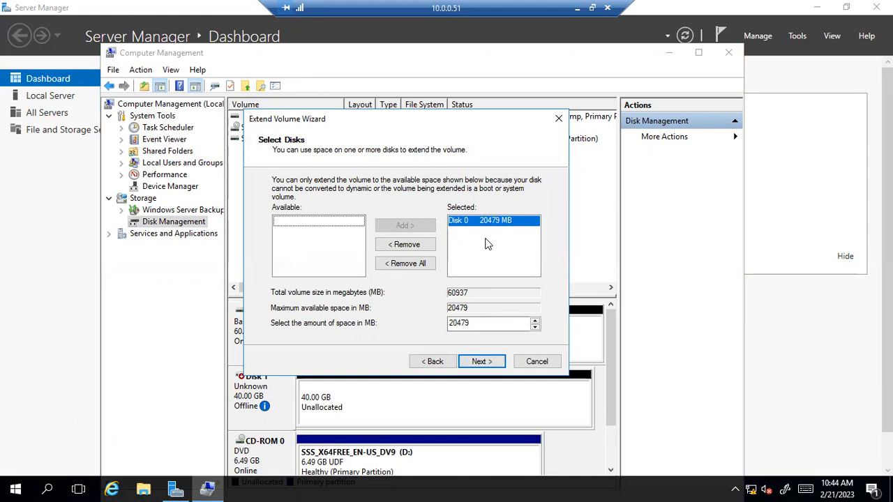
left_click(487, 365)
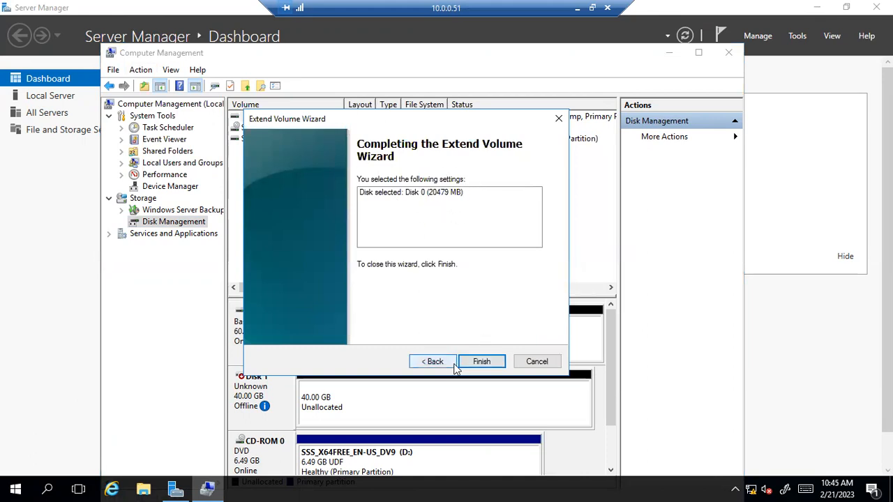
left_click(482, 363)
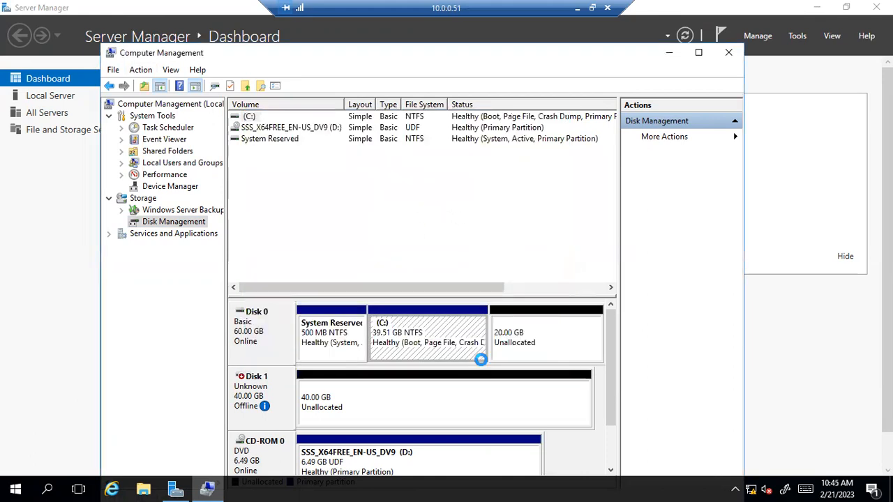
Step: Bring Disk 1 online and initialize it with the MBR partition style
right_click(418, 393)
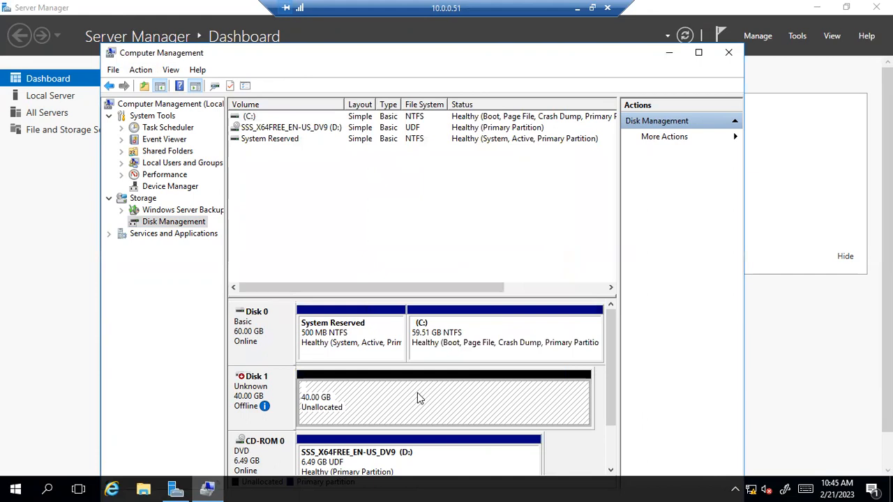
left_click(282, 392)
right_click(277, 391)
left_click(307, 396)
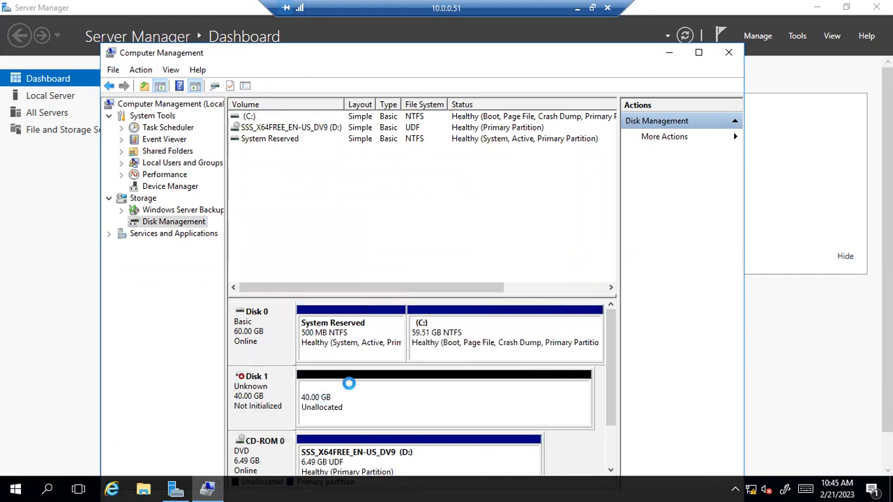
right_click(261, 390)
left_click(293, 394)
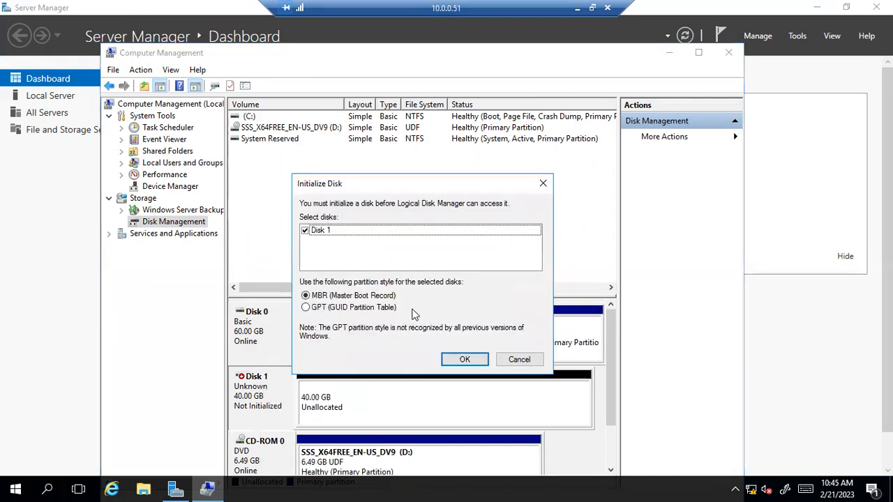
left_click(462, 360)
Step: Create a 40957 MB NTFS simple volume E: on Disk 1, then close Computer Management and Server Manager
right_click(429, 385)
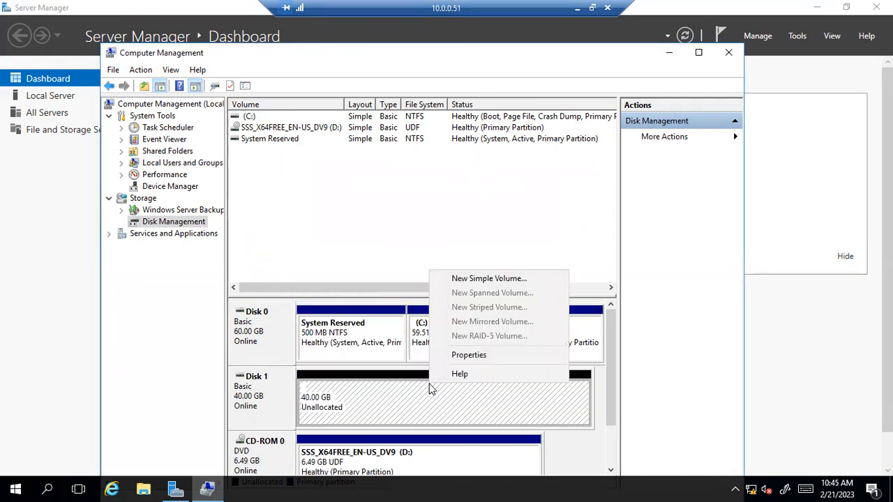
left_click(487, 280)
left_click(485, 351)
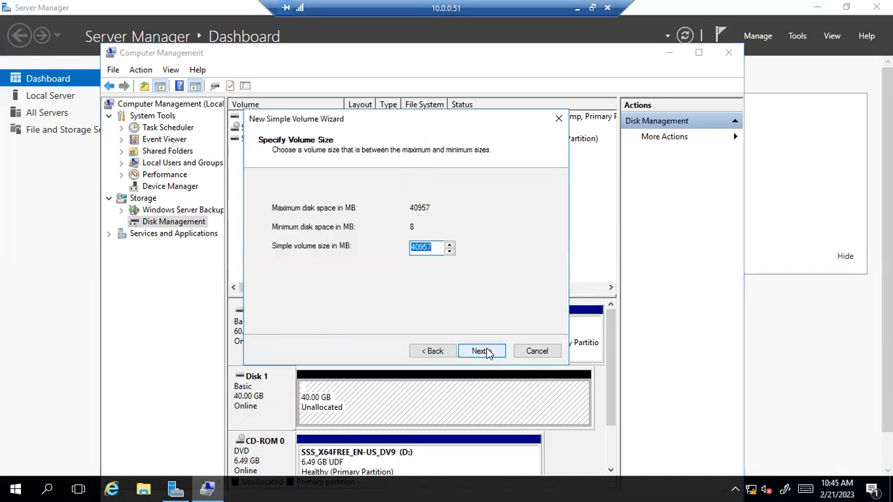
left_click(484, 351)
left_click(485, 351)
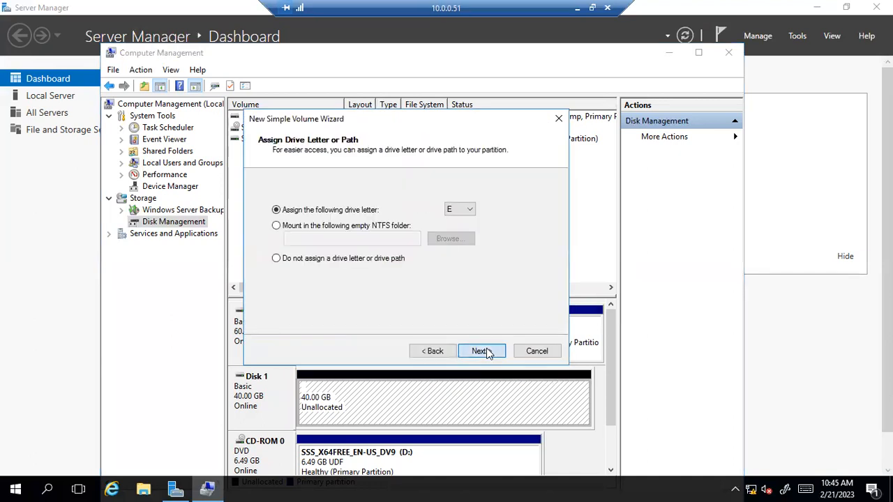
left_click(485, 351)
left_click(485, 351)
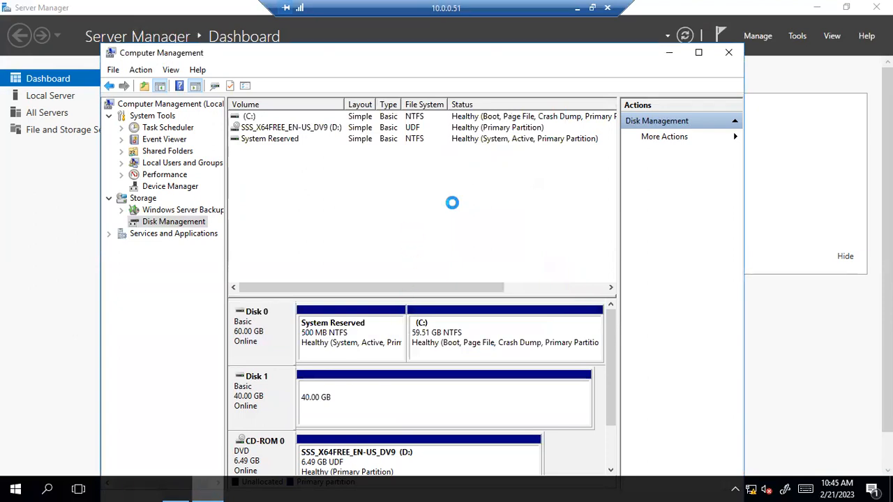
left_click(729, 53)
left_click(876, 7)
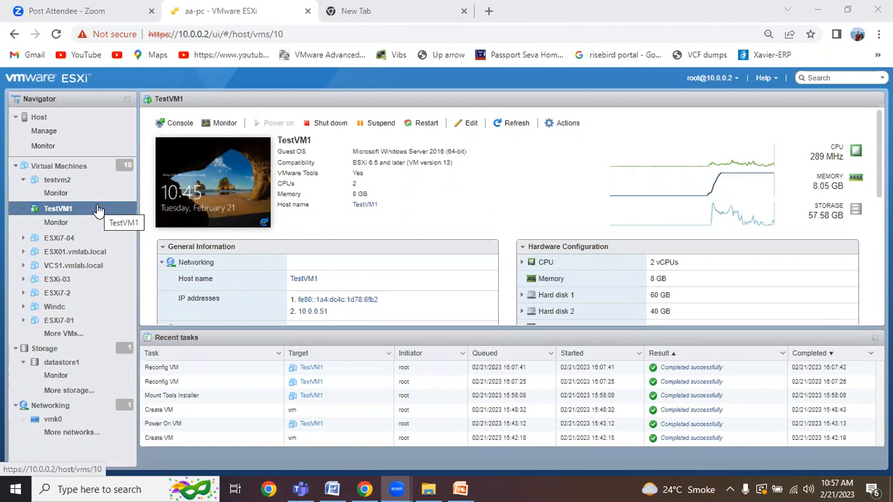
Step: Switch to the PowerPoint Module-03 vSphere slide deck
left_click(461, 489)
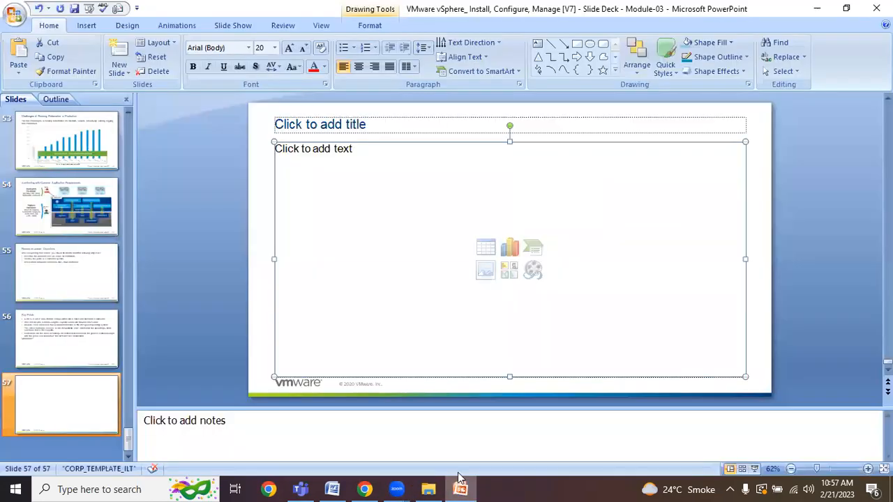
Step: Browse back through slides 56, 55, 54 and 53, then return to blank slide 57
left_click(73, 331)
left_click(80, 279)
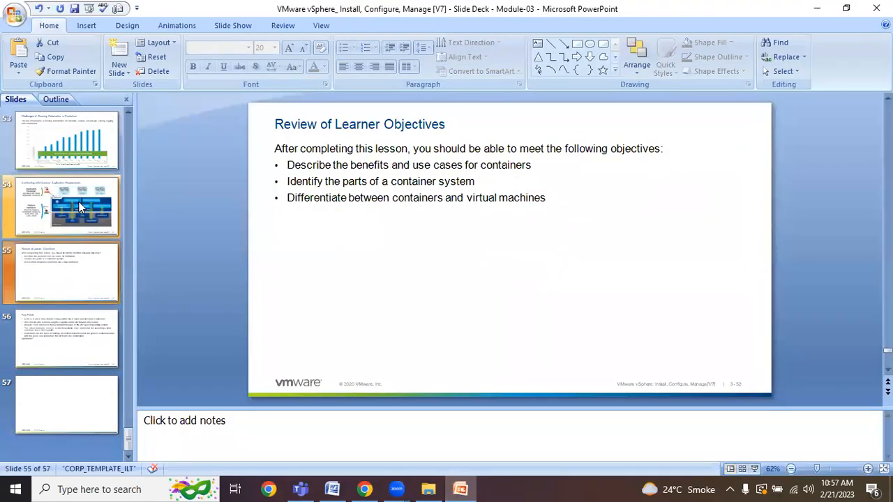
left_click(79, 203)
left_click(77, 160)
left_click(72, 385)
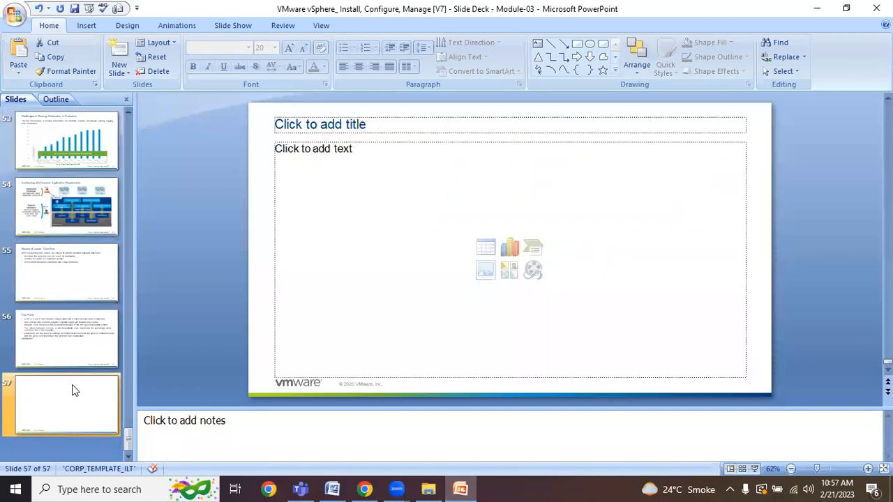
Step: Scroll the slide pane up, then restore down and minimize PowerPoint to reveal TestVM1's summary
left_click_drag(130, 430, 140, 143)
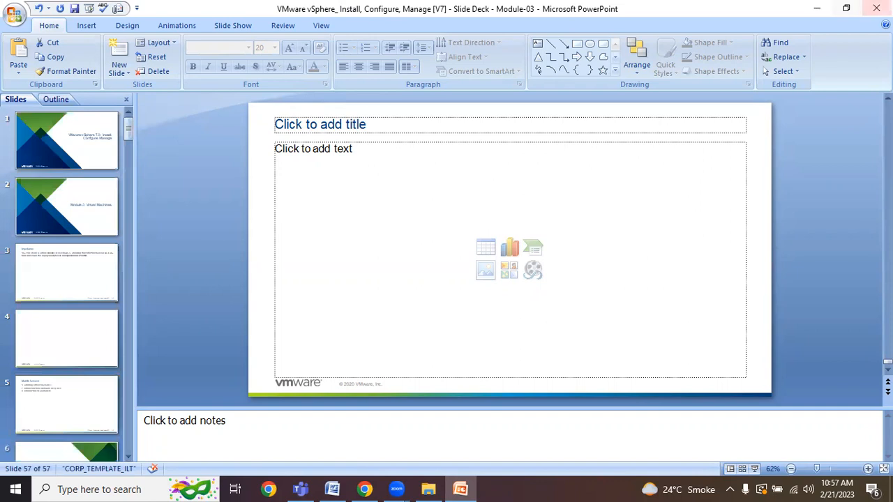
left_click(848, 8)
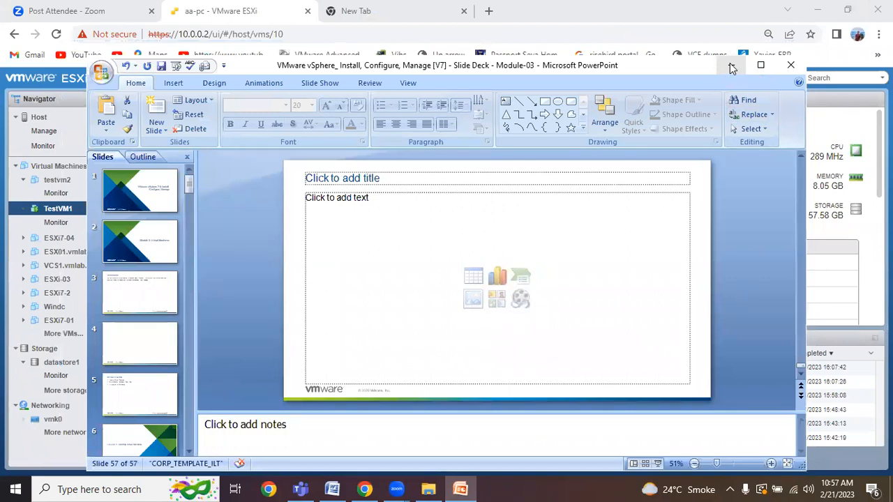
left_click(732, 68)
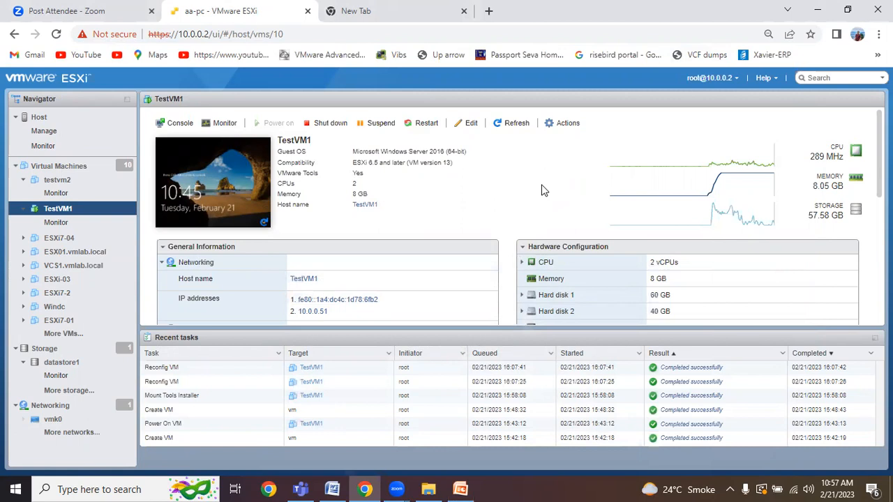
Step: Select the Module 07 to 10 deck in the vSphere 7.0 training folder, then check the Zoom Post Attendee page
left_click(428, 489)
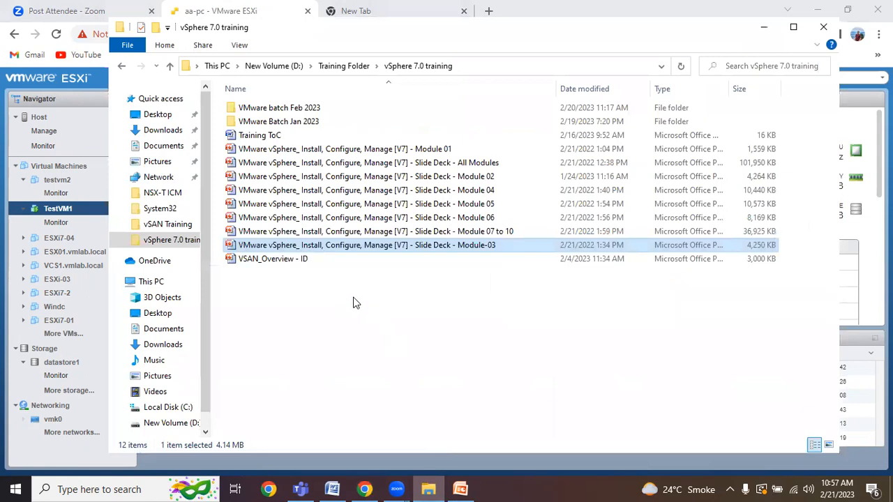
left_click(509, 233)
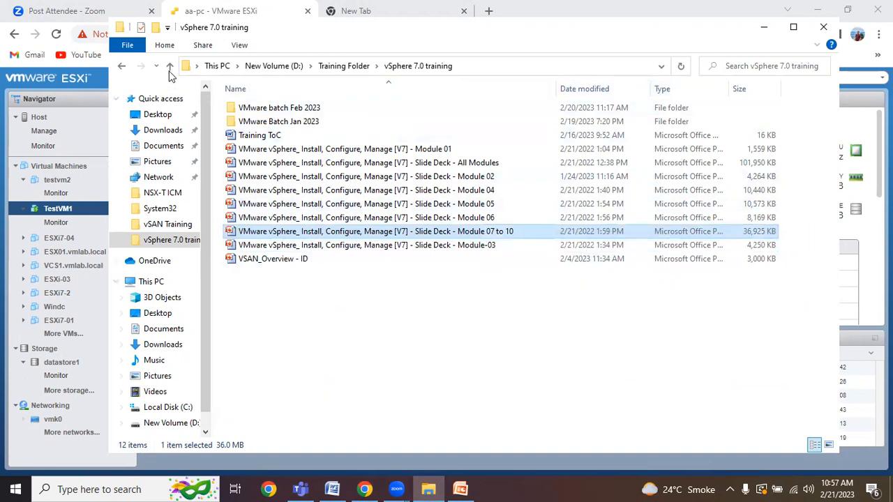
left_click(136, 14)
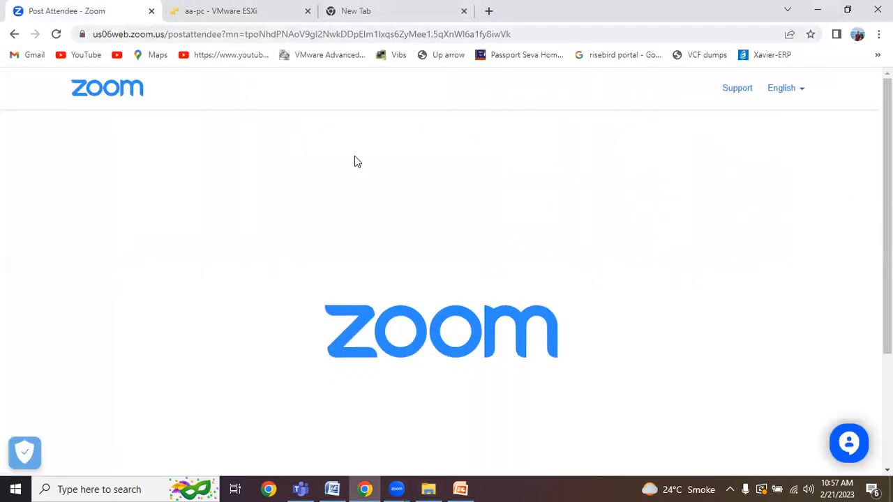
left_click(461, 489)
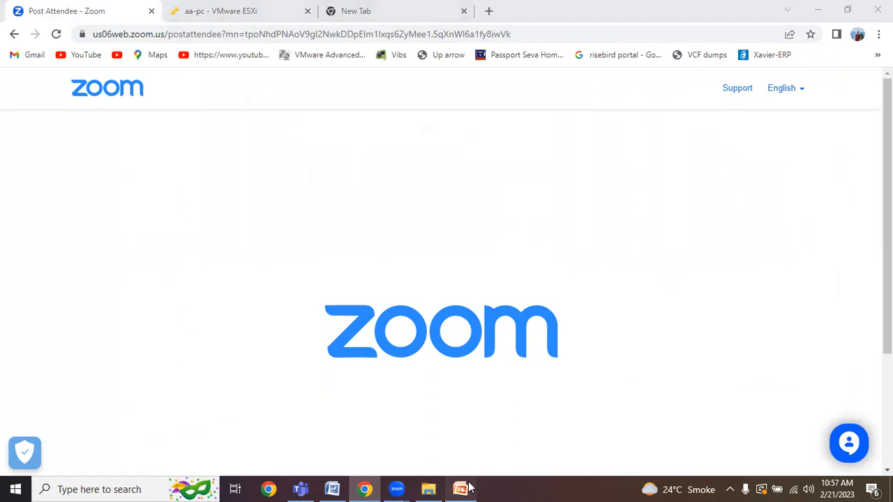
Step: Reposition PowerPoint and view Module-03 slides 3 and 4, scrolling further down the deck
left_click_drag(621, 67, 627, 65)
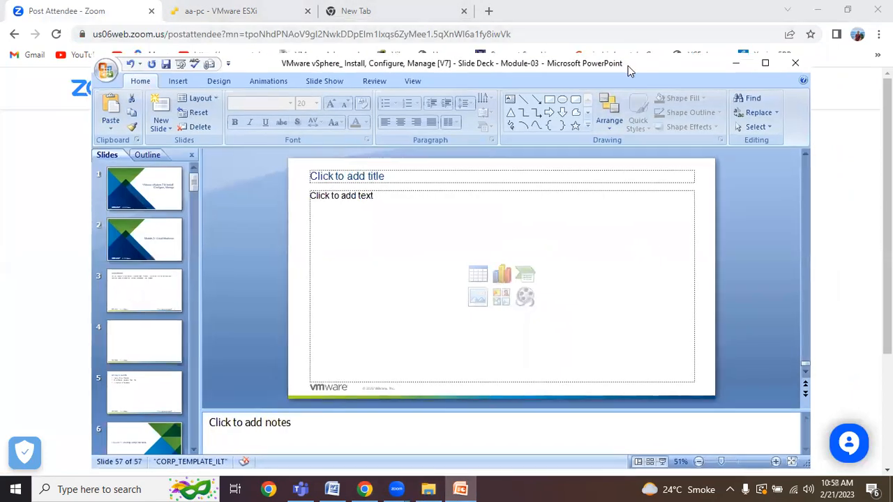
left_click(127, 293)
left_click(156, 344)
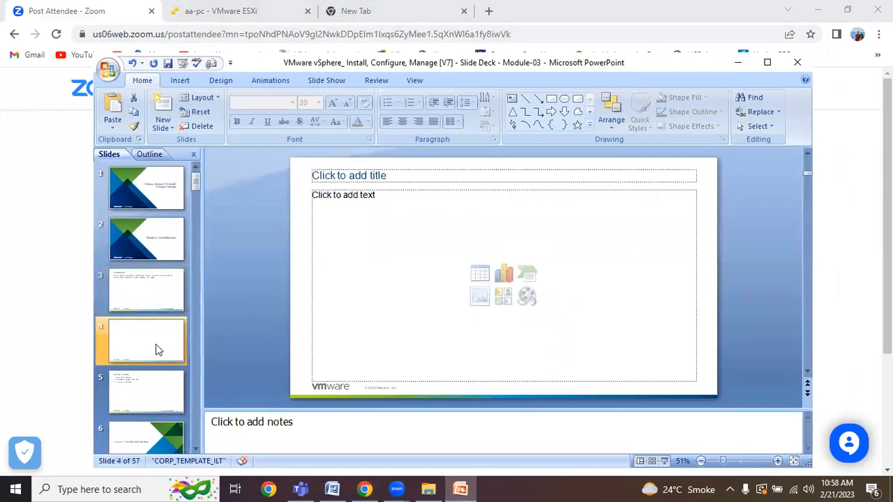
scroll(156, 344, "down", 3)
scroll(156, 344, "down", 10)
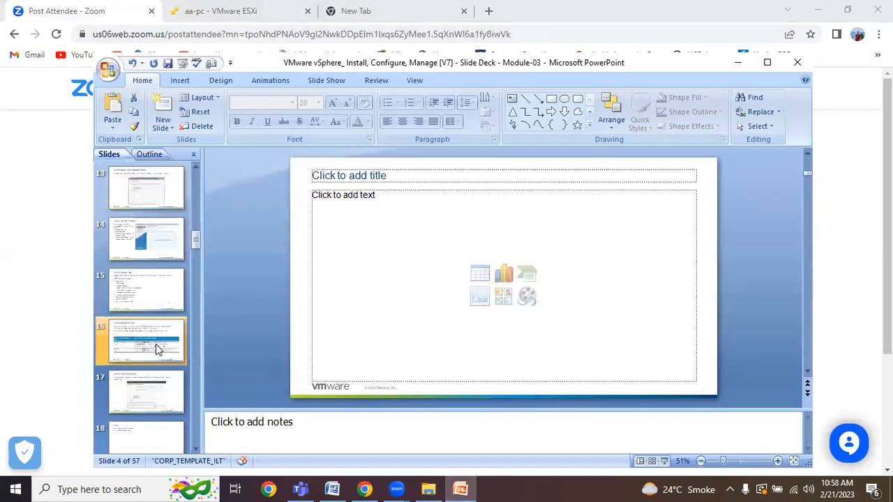
scroll(156, 344, "down", 4)
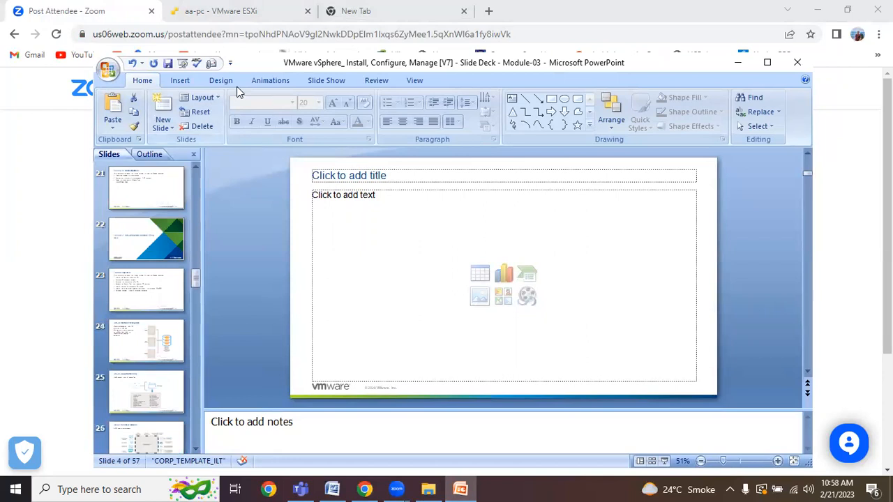
Step: Adjust the window and slide pane, then close the Module-03 deck without keeping changes
left_click_drag(249, 61, 262, 74)
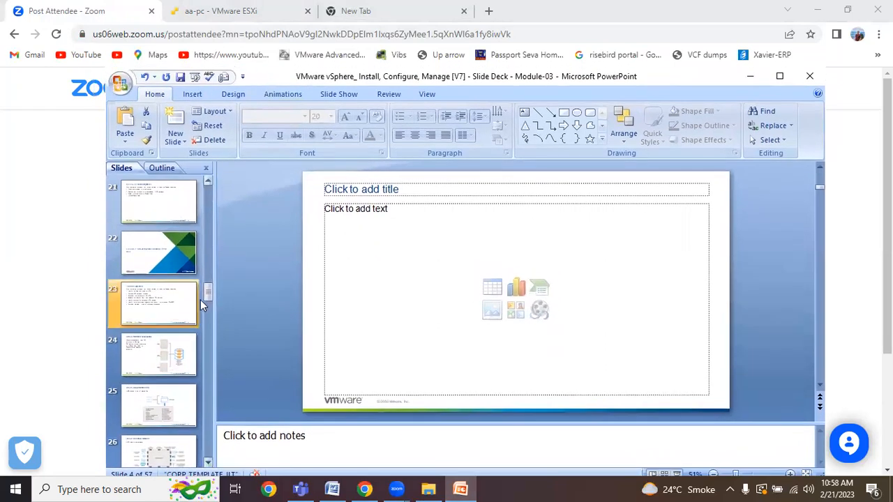
left_click_drag(208, 296, 237, 190)
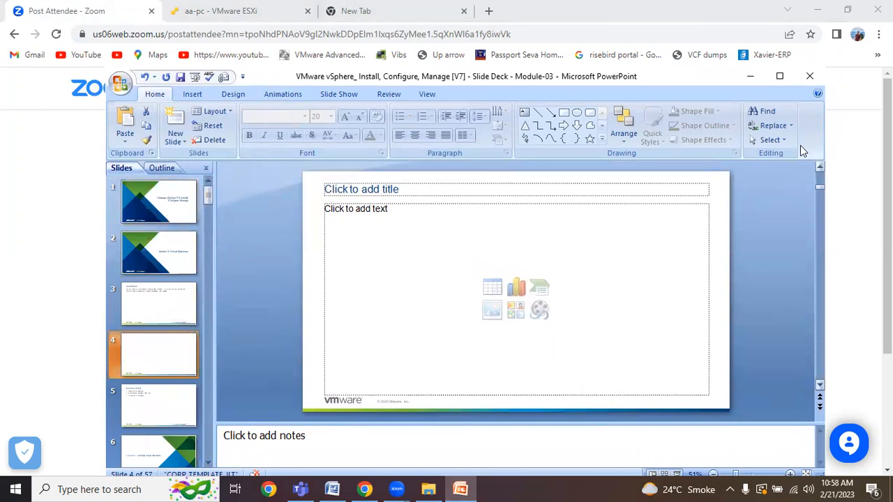
left_click(809, 78)
left_click(455, 280)
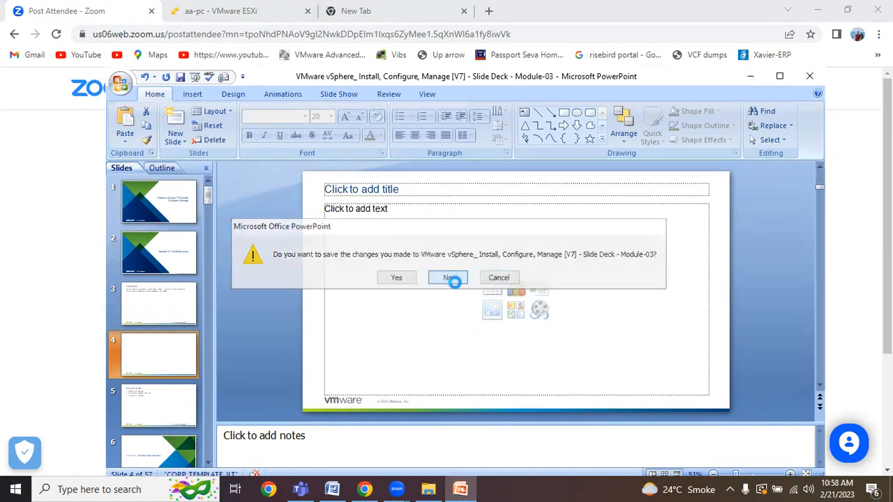
left_click(454, 279)
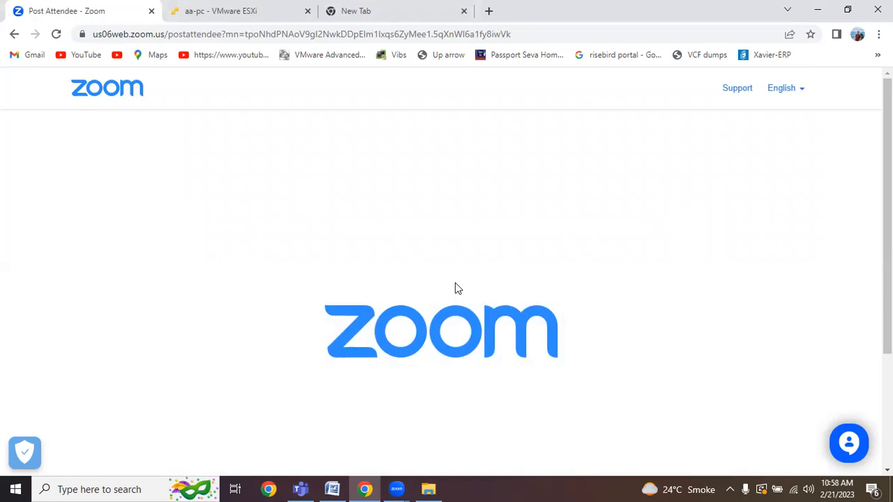
left_click(852, 35)
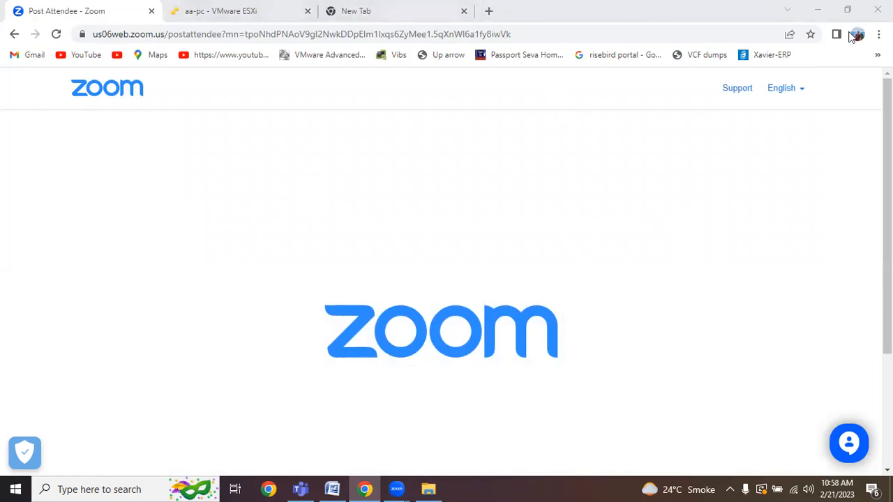